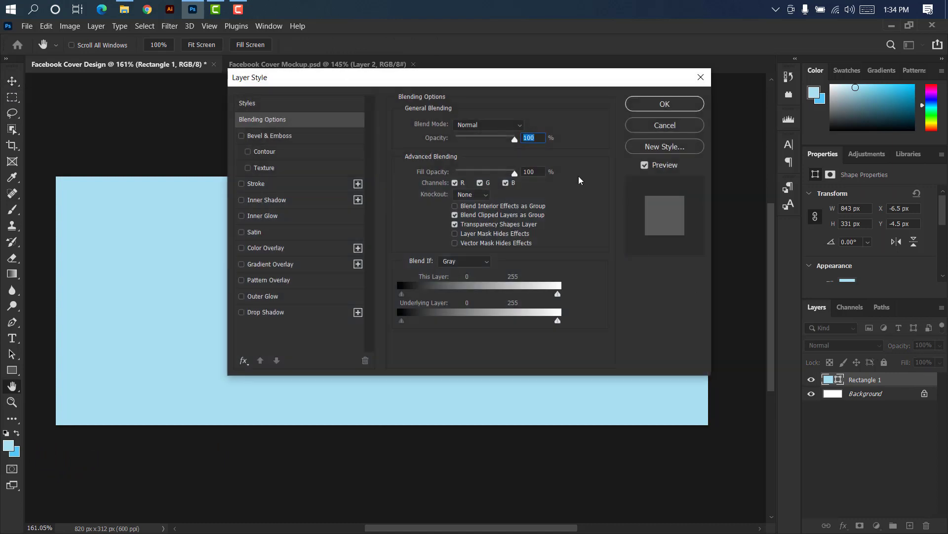
Add a Gradient Overlay to Rectangle 1 and set the gradient's starting colour stop to a8deef
{"action": "left_click_drag", "start_coordinate": [459, 78], "coordinate": [617, 32]}
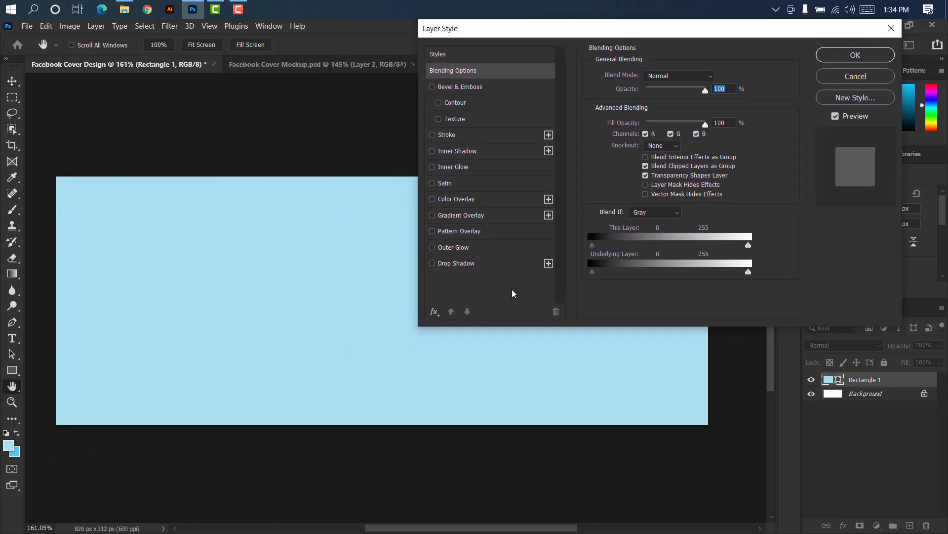
{"action": "left_click", "coordinate": [490, 216]}
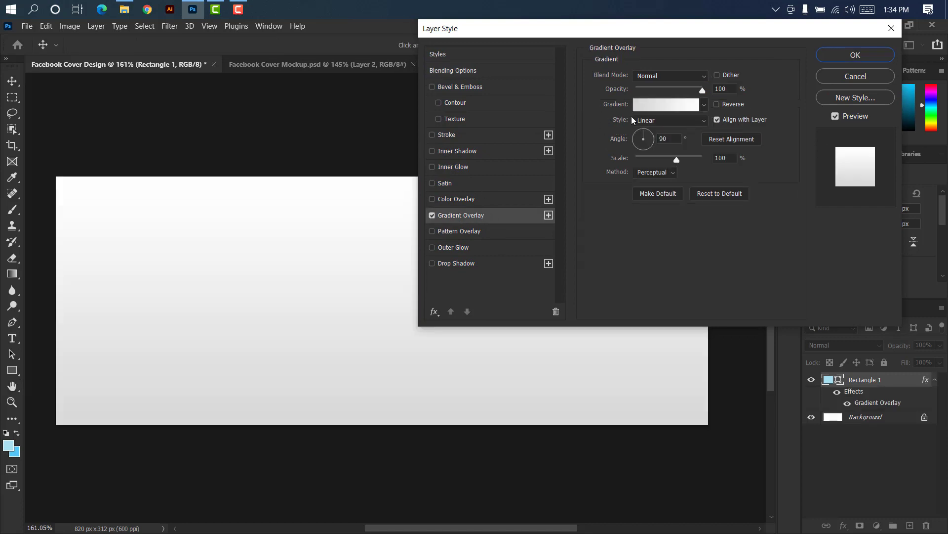
{"action": "left_click", "coordinate": [690, 103]}
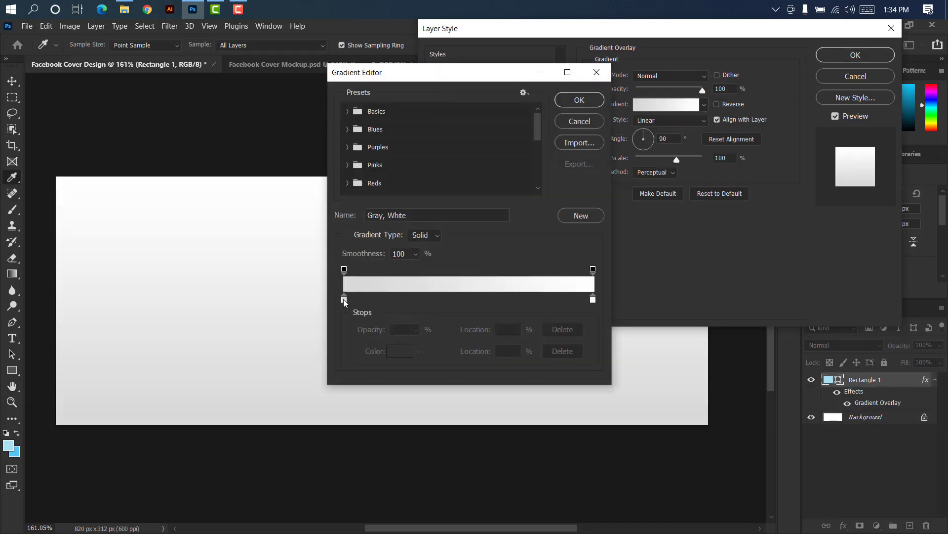
{"action": "double_click", "coordinate": [344, 300]}
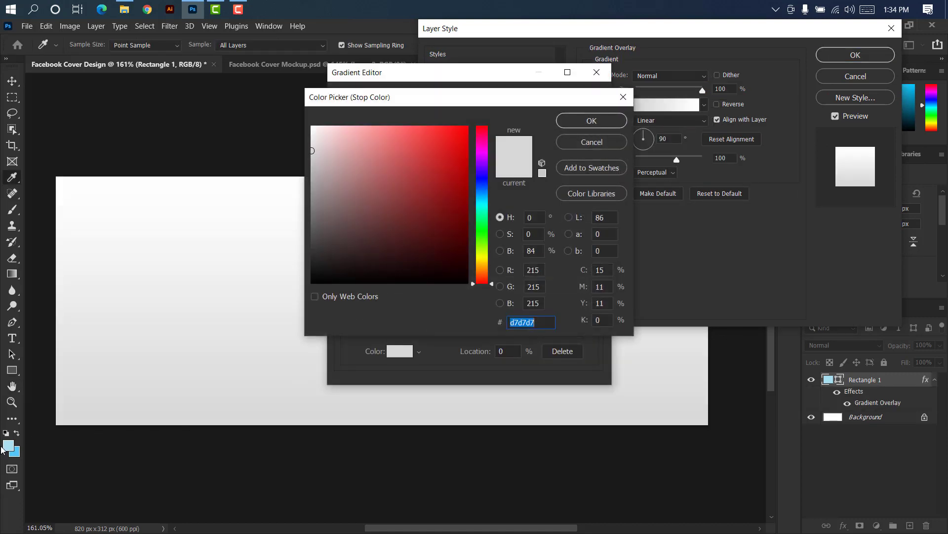
{"action": "left_click", "coordinate": [8, 445]}
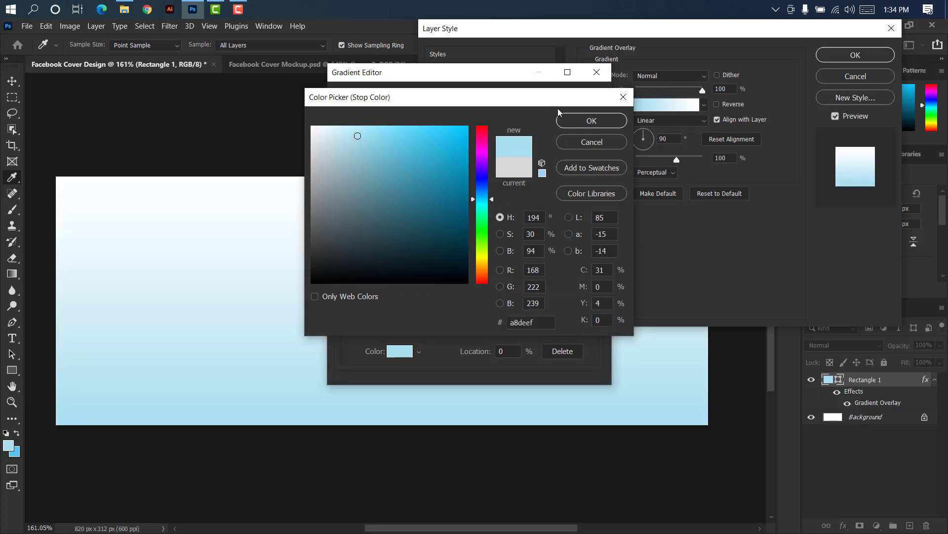
{"action": "left_click", "coordinate": [591, 120]}
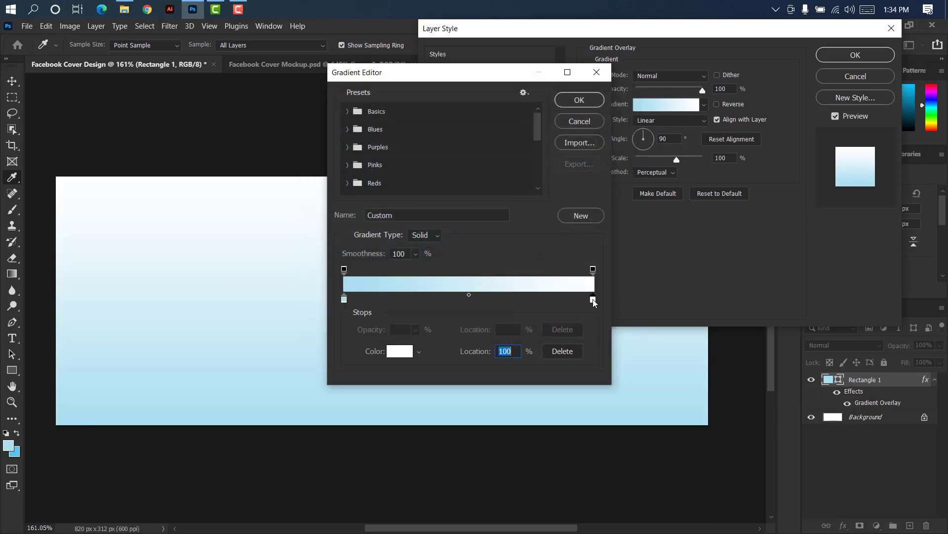
Set the gradient's end colour stop at 100% to 53c5f8
{"action": "double_click", "coordinate": [593, 301]}
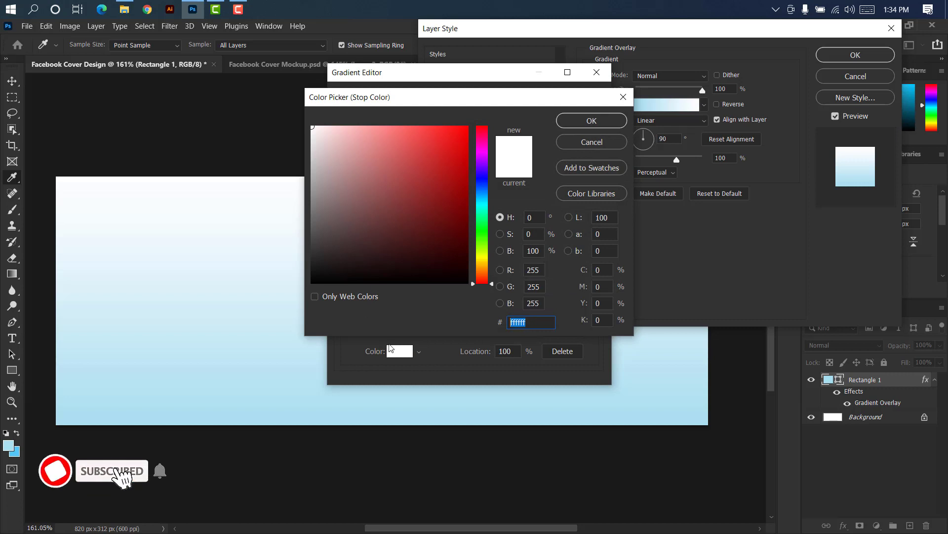
{"action": "type", "text": "53c5f8"}
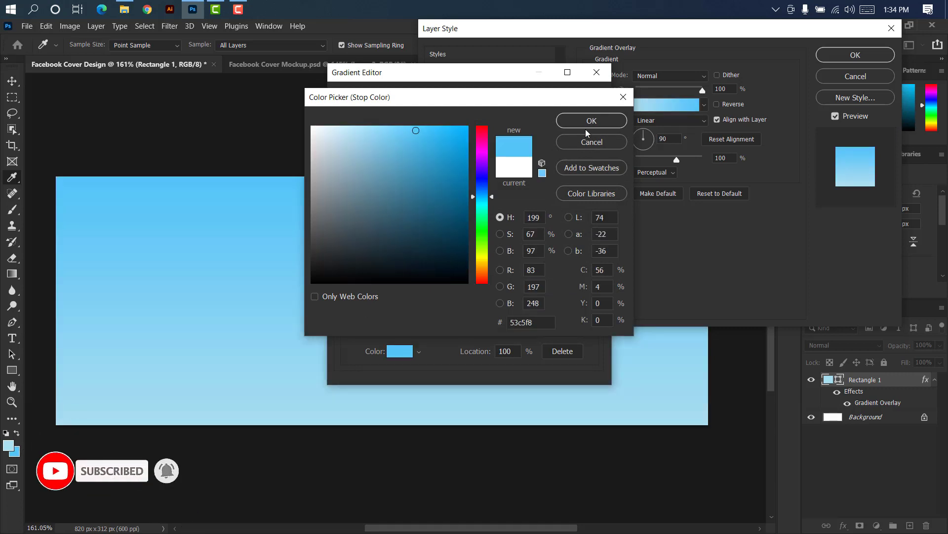
{"action": "left_click", "coordinate": [588, 122]}
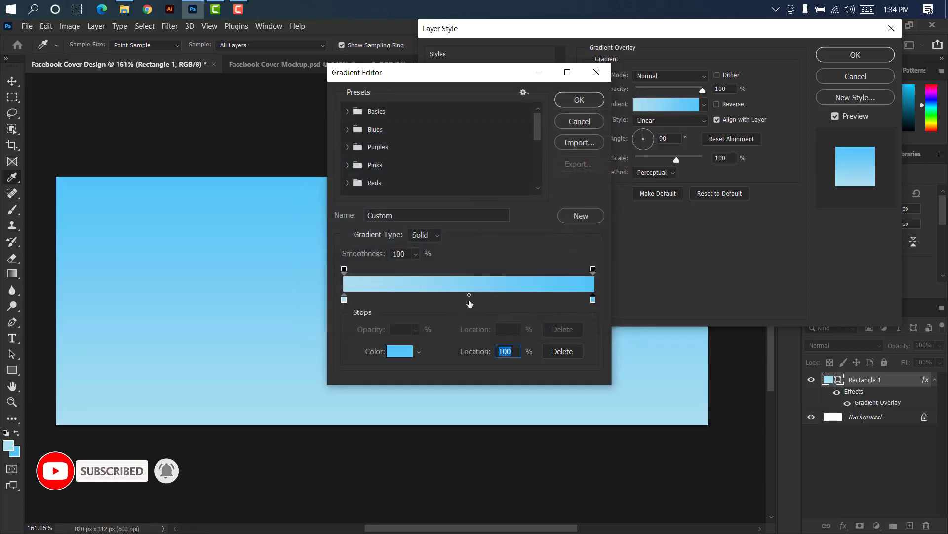
Add a middle colour stop at 50% with colour f0f0f0 and accept the edited gradient
{"action": "left_click", "coordinate": [469, 301]}
{"action": "double_click", "coordinate": [468, 300]}
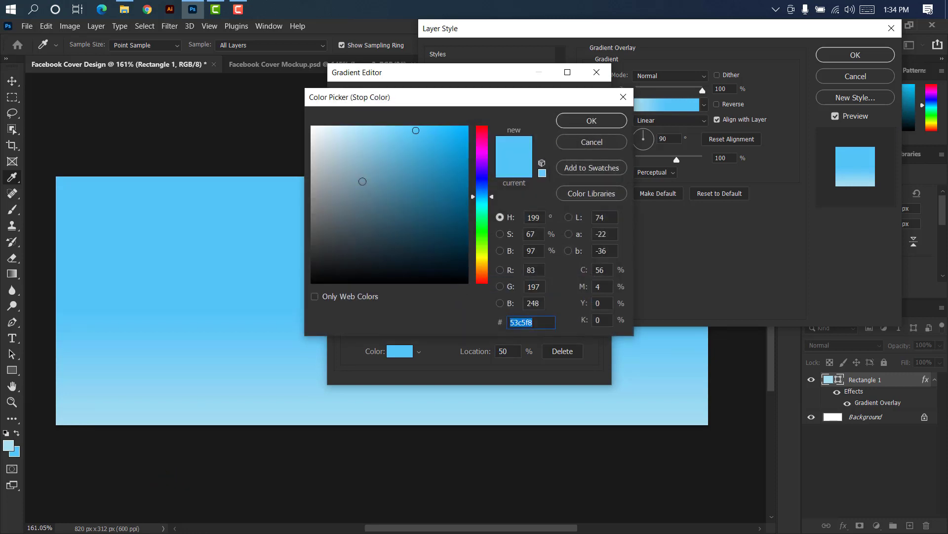
{"action": "left_click", "coordinate": [312, 134]}
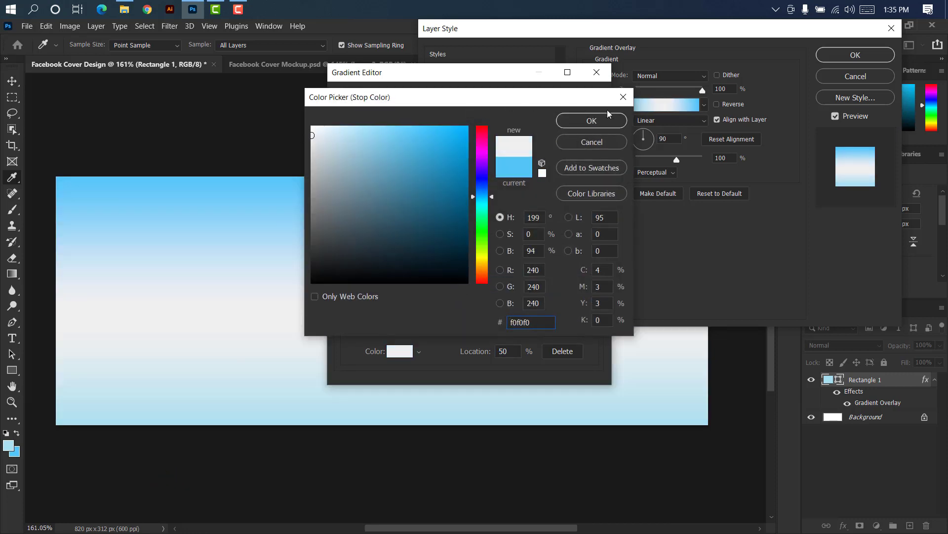
{"action": "left_click", "coordinate": [592, 121]}
{"action": "left_click", "coordinate": [580, 101]}
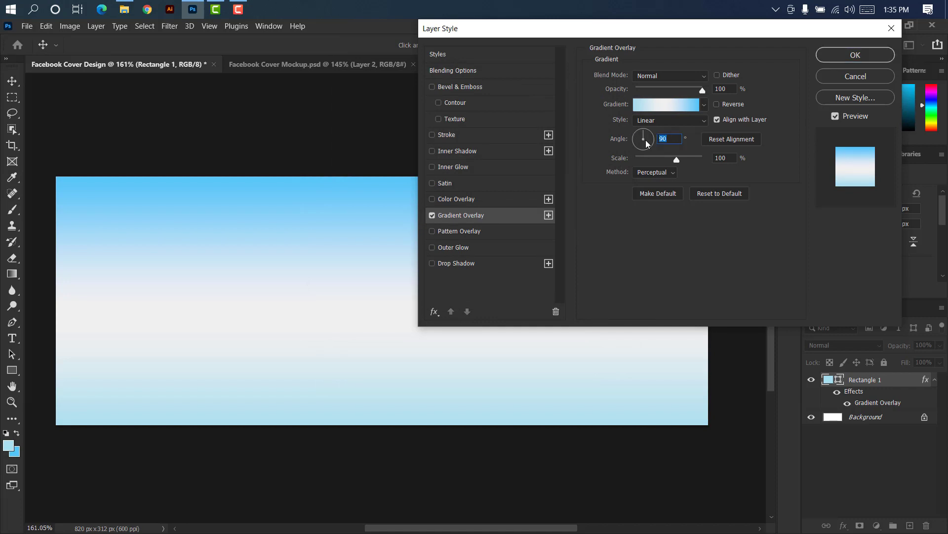
Set the gradient overlay to angle 0° and scale 78%, shift it slightly left on the canvas, and apply the layer style
{"action": "type", "text": "0"}
{"action": "left_click_drag", "start_coordinate": [676, 158], "coordinate": [654, 159]}
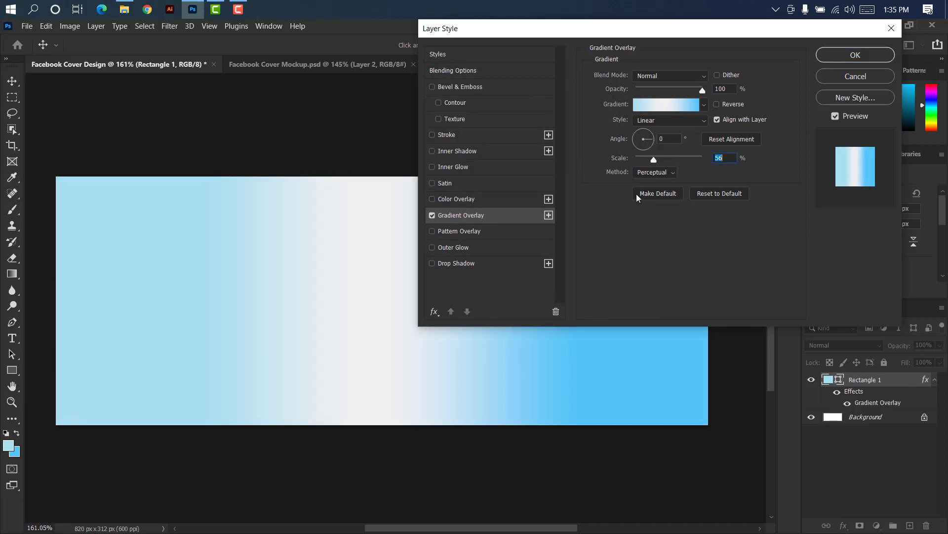
{"action": "left_click_drag", "start_coordinate": [580, 358], "coordinate": [548, 358]}
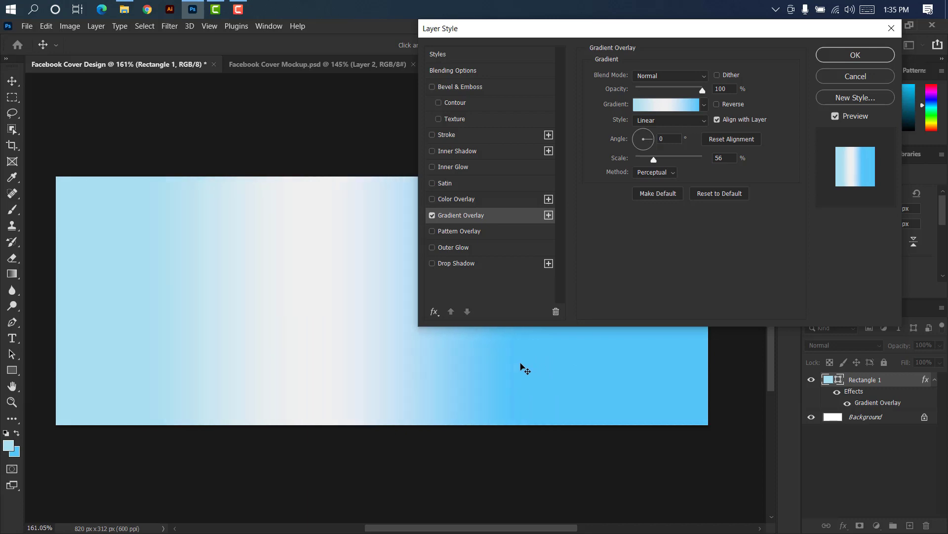
{"action": "left_click_drag", "start_coordinate": [656, 159], "coordinate": [668, 158]}
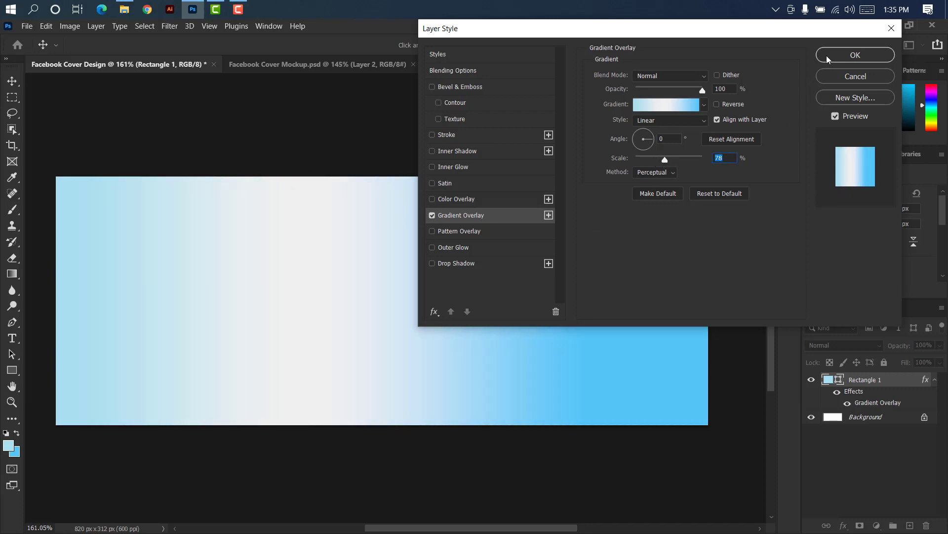
{"action": "left_click", "coordinate": [834, 53]}
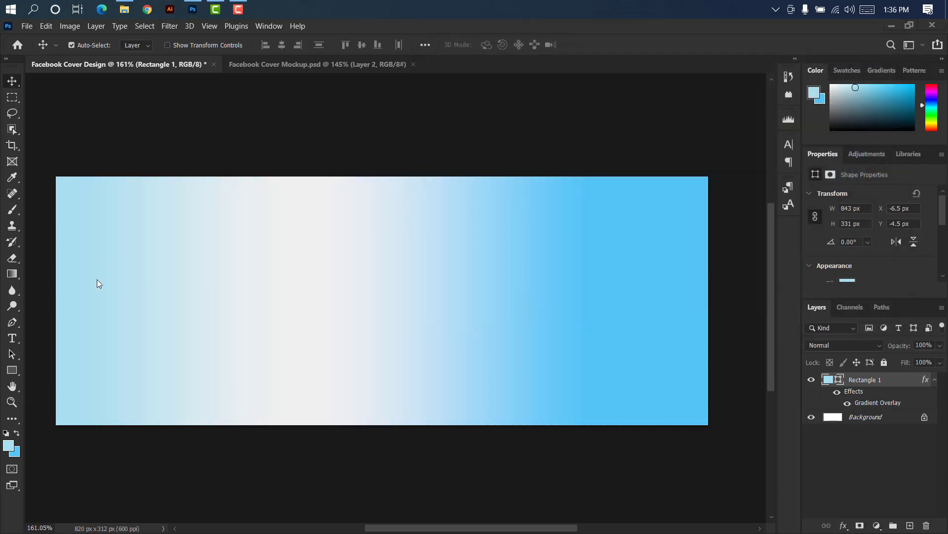
Draw a circle about 171 px wide right of the canvas centre and set its stroke to 0 px
{"action": "left_click", "coordinate": [10, 371]}
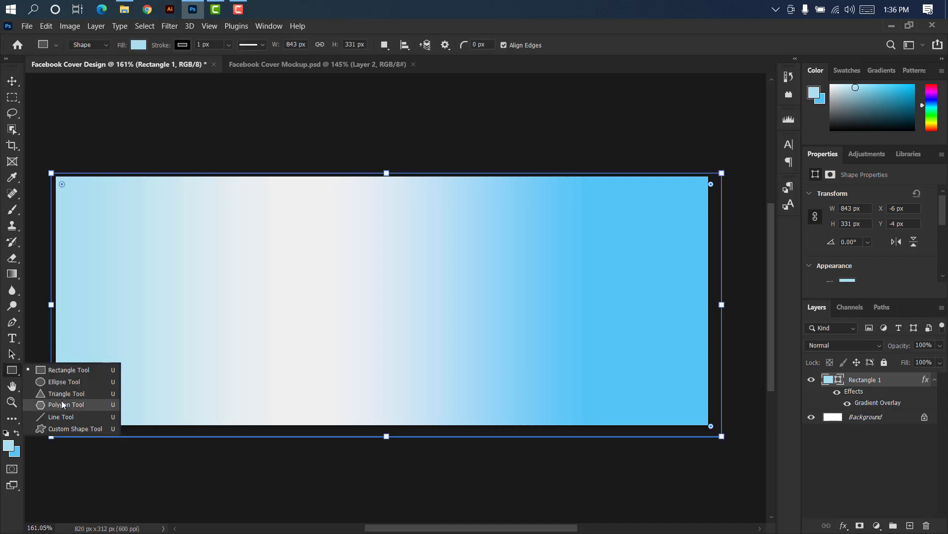
{"action": "left_click", "coordinate": [64, 382]}
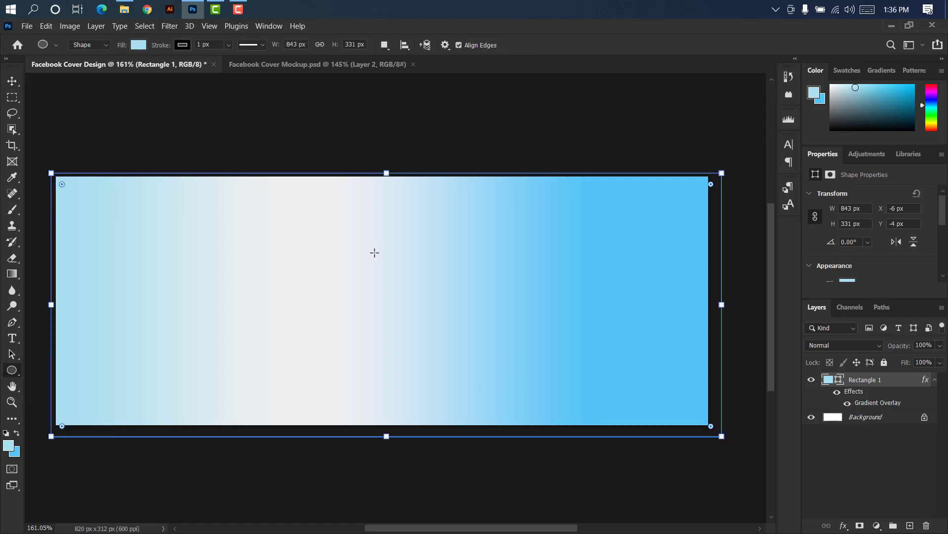
{"action": "key", "text": "shift"}
{"action": "left_click_drag", "start_coordinate": [377, 233], "coordinate": [550, 372]}
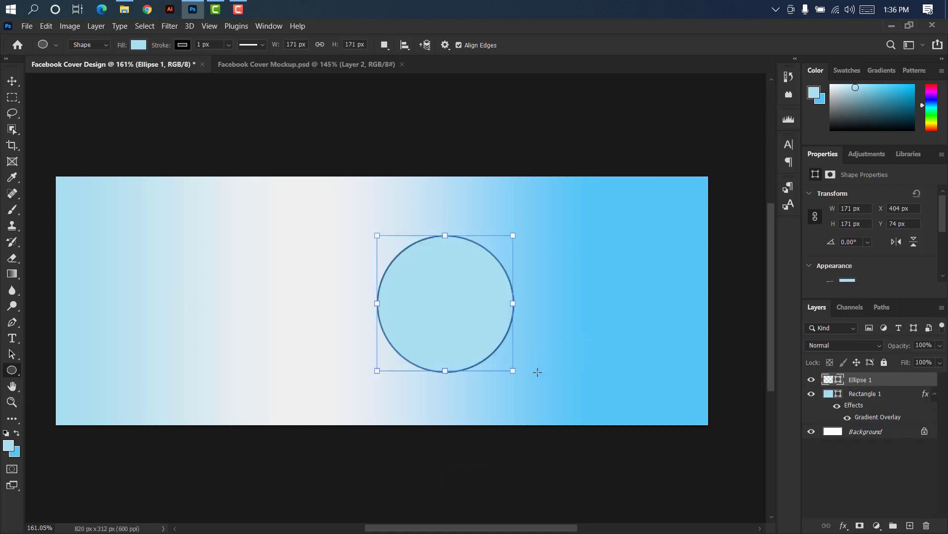
{"action": "left_click_drag", "start_coordinate": [164, 45], "coordinate": [137, 46]}
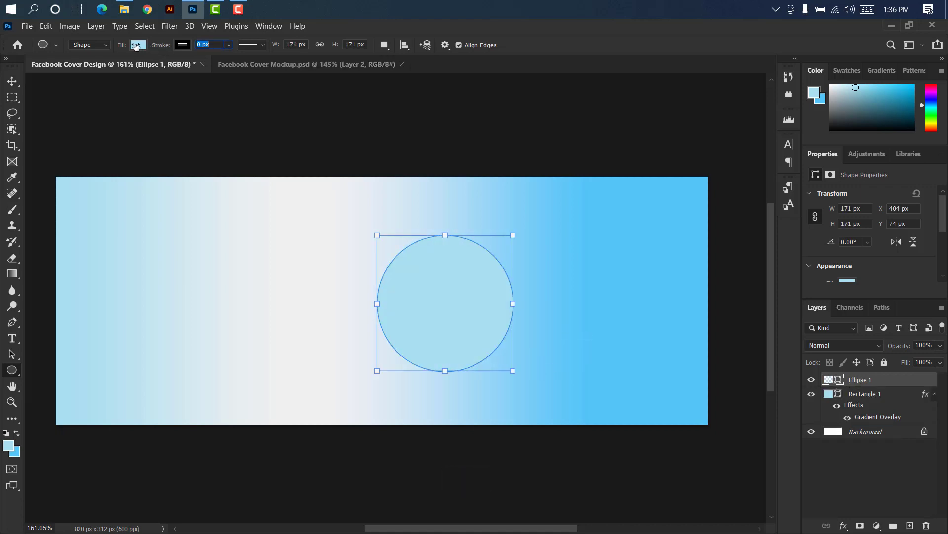
{"action": "left_click", "coordinate": [14, 82]}
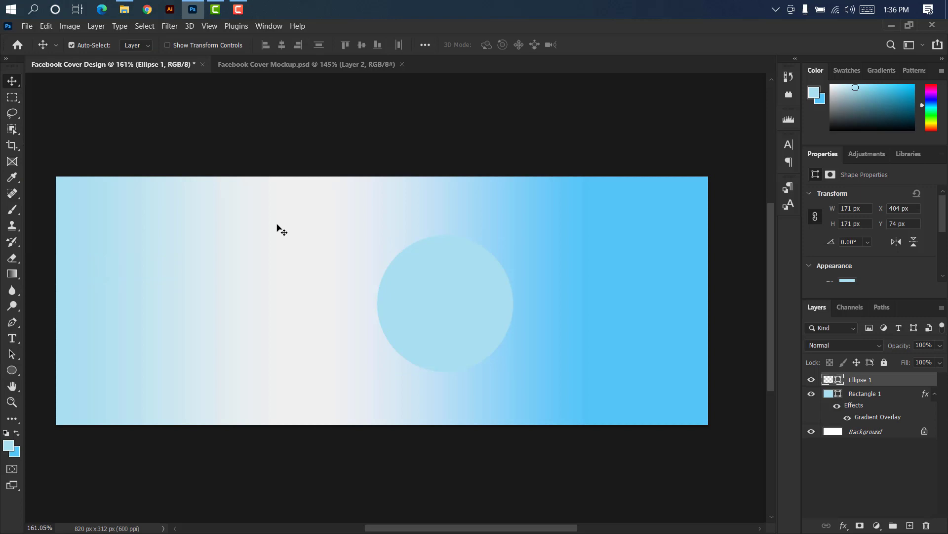
Change the circle's fill colour to white, ffffff
{"action": "double_click", "coordinate": [838, 380]}
{"action": "left_click_drag", "start_coordinate": [379, 182], "coordinate": [219, 86]}
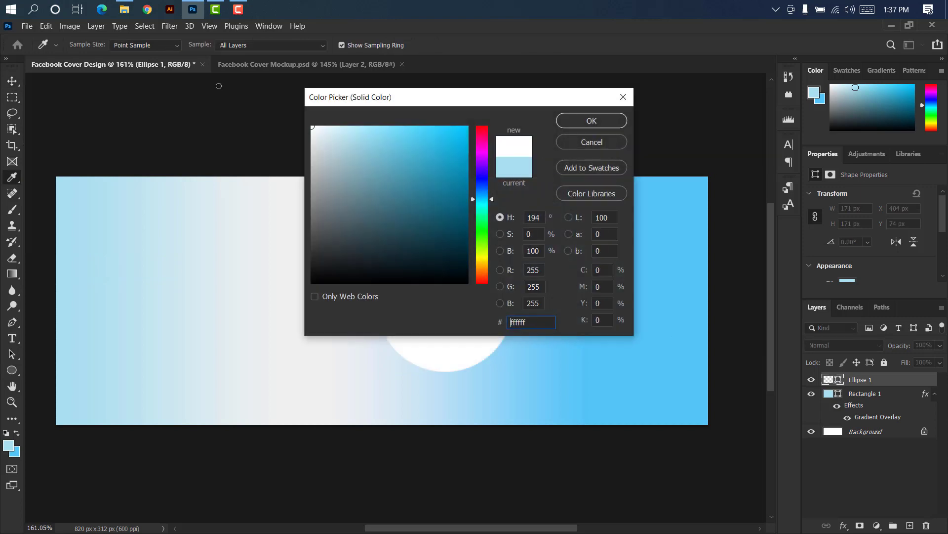
{"action": "left_click", "coordinate": [591, 121]}
Enlarge the white circle to about 290 px, nearly the banner's height, and place it right of centre at about X 427 px
{"action": "key", "text": "ctrl+t"}
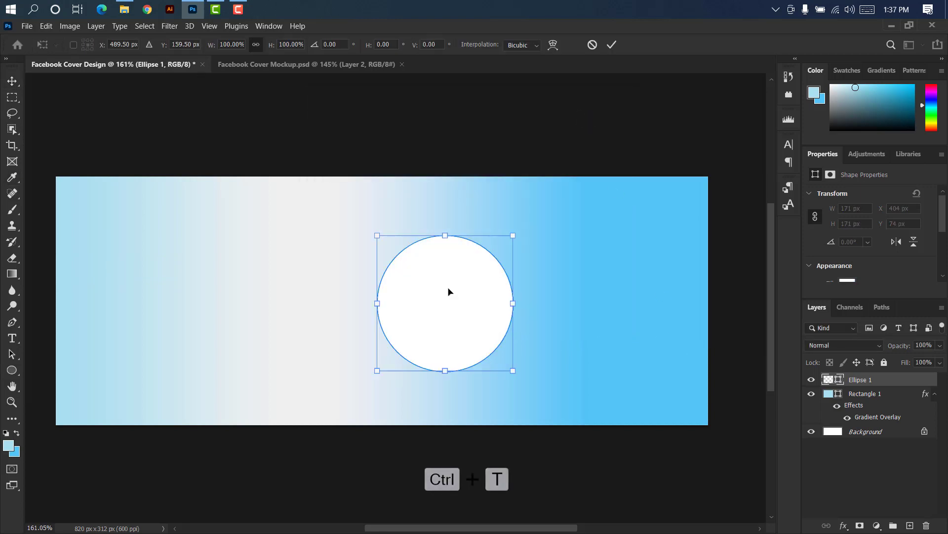
{"action": "left_click_drag", "start_coordinate": [449, 290], "coordinate": [551, 285]}
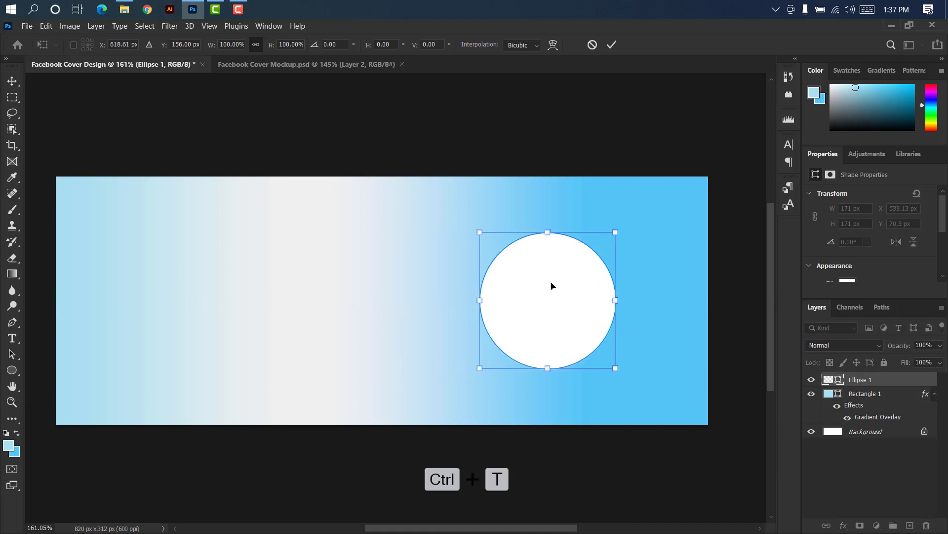
{"action": "left_click_drag", "start_coordinate": [548, 232], "coordinate": [547, 190]}
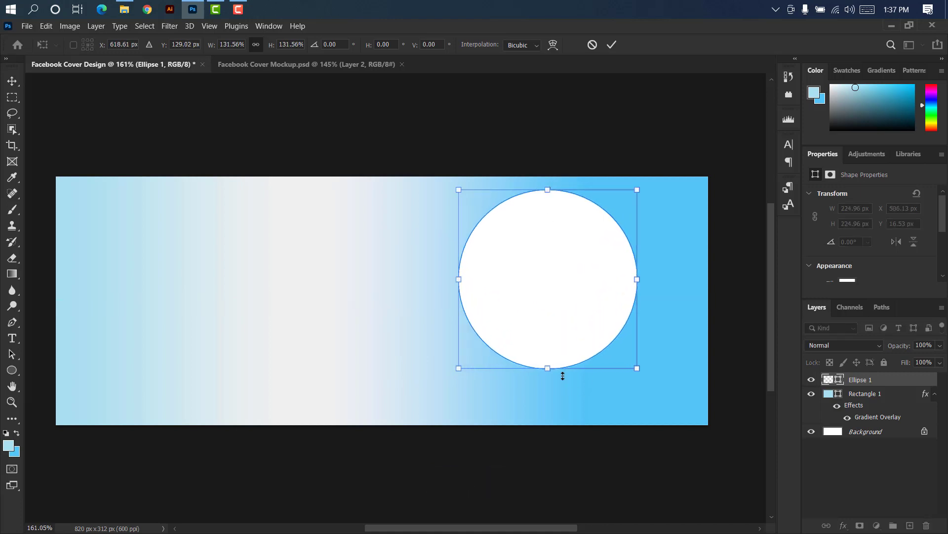
{"action": "left_click_drag", "start_coordinate": [548, 369], "coordinate": [552, 415]}
{"action": "left_click_drag", "start_coordinate": [547, 188], "coordinate": [547, 185]}
{"action": "left_click", "coordinate": [611, 46]}
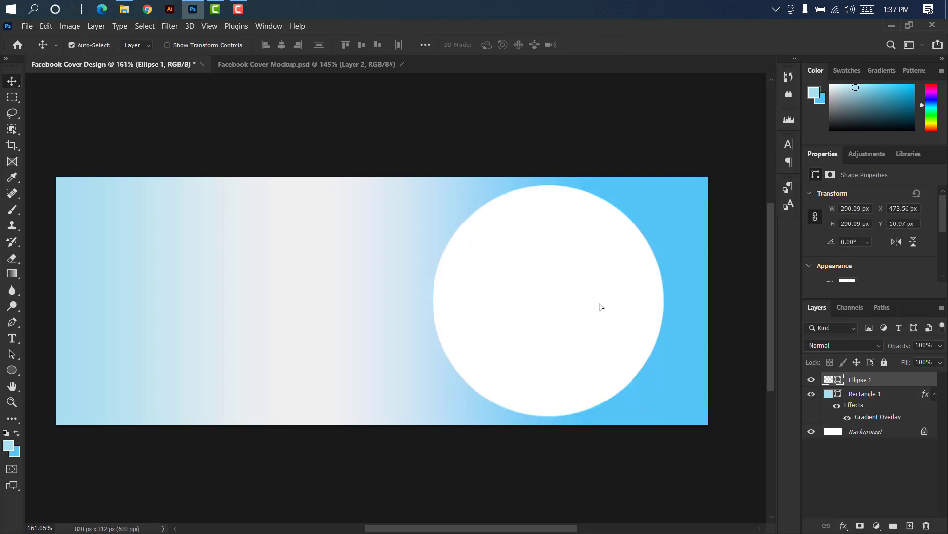
{"action": "left_click_drag", "start_coordinate": [599, 307], "coordinate": [563, 305]}
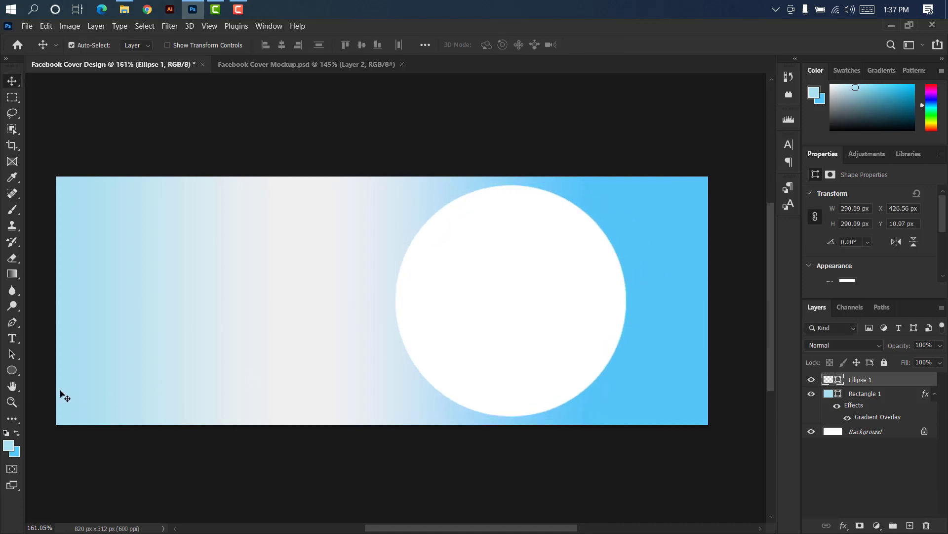
Draw a white rectangle about 361 × 48 px extending left from the circle's middle, and round all its corners to 24 px
{"action": "right_click", "coordinate": [6, 369]}
{"action": "left_click", "coordinate": [49, 370]}
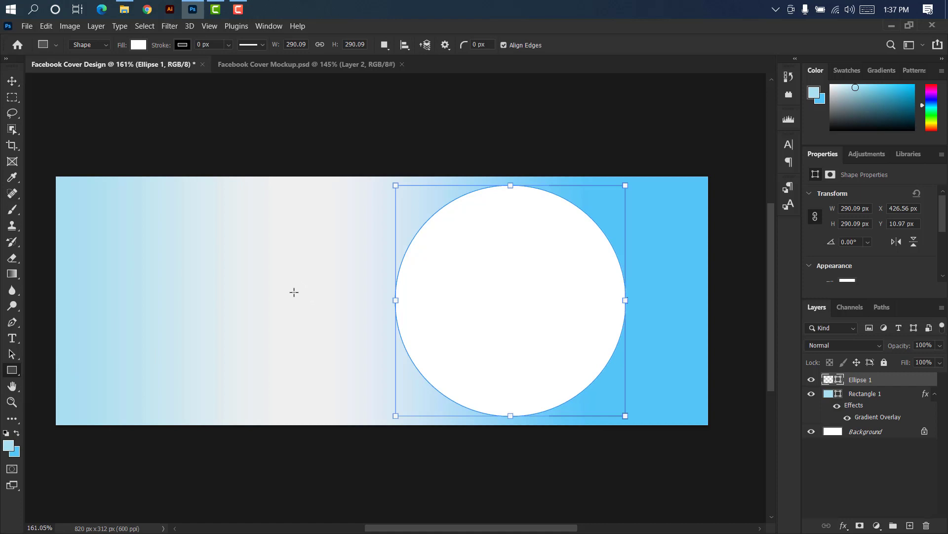
{"action": "mouse_move", "coordinate": [293, 285]}
{"action": "left_mouse_down"}
{"action": "mouse_move", "coordinate": [340, 324]}
{"action": "mouse_move", "coordinate": [578, 323]}
{"action": "left_mouse_up"}
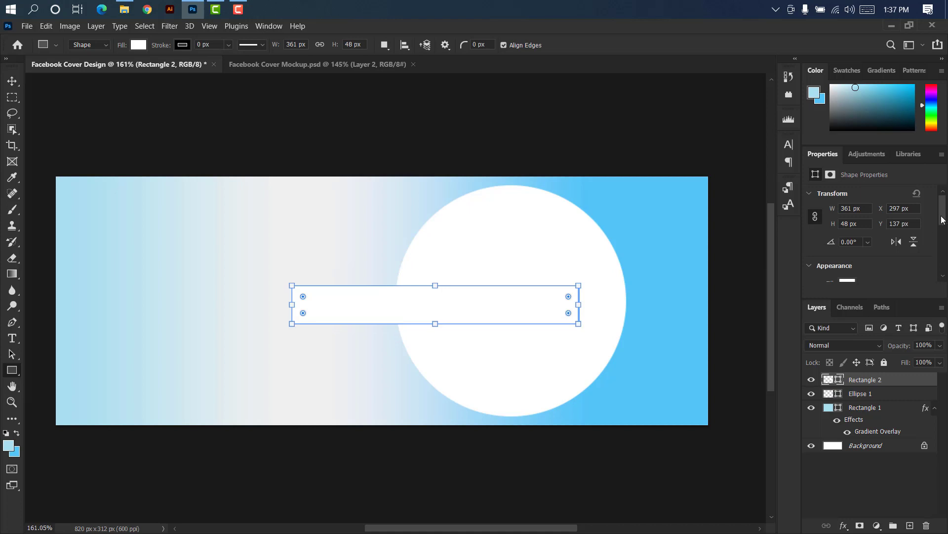
{"action": "left_click_drag", "start_coordinate": [941, 220], "coordinate": [941, 277]}
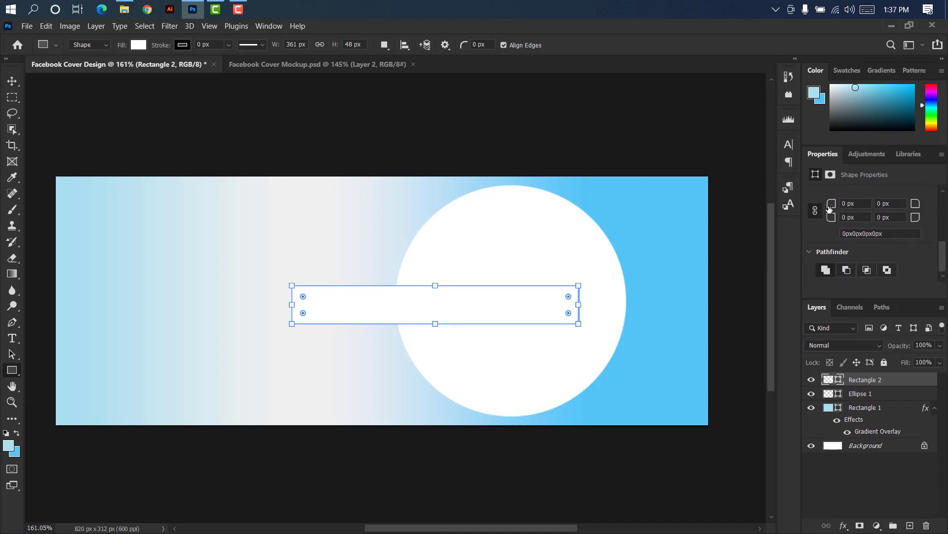
{"action": "left_click_drag", "start_coordinate": [830, 208], "coordinate": [866, 206]}
{"action": "left_click", "coordinate": [11, 82]}
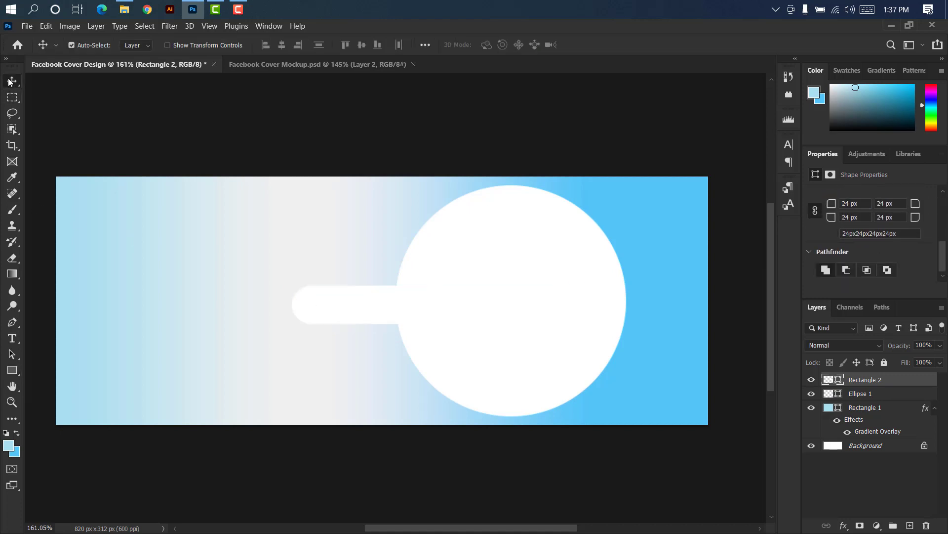
Duplicate the rounded bar, scale the copy to about 61%, and place it just below the original across the circle's left edge
{"action": "left_click_drag", "start_coordinate": [884, 380], "coordinate": [910, 525]}
{"action": "key", "text": "ctrl+t"}
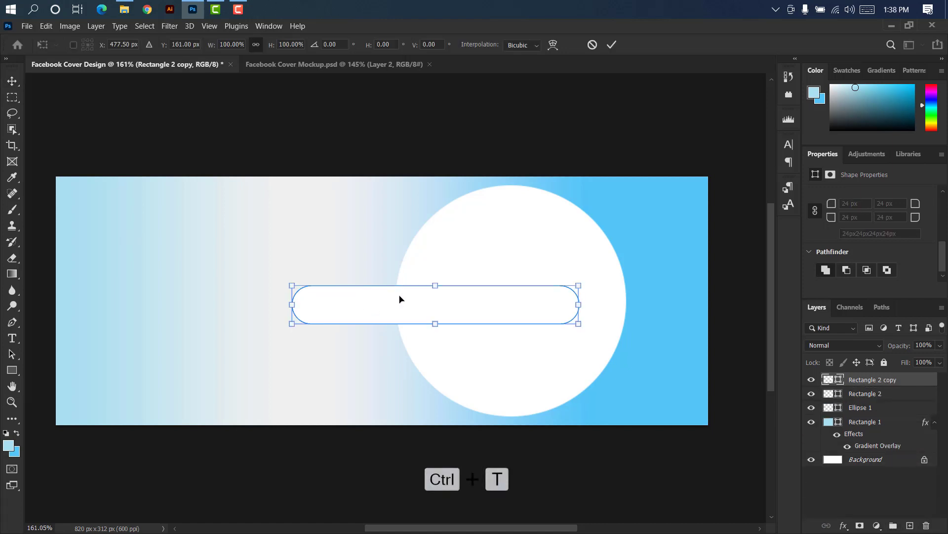
{"action": "left_click_drag", "start_coordinate": [400, 299], "coordinate": [426, 341]}
{"action": "left_click_drag", "start_coordinate": [610, 347], "coordinate": [503, 343]}
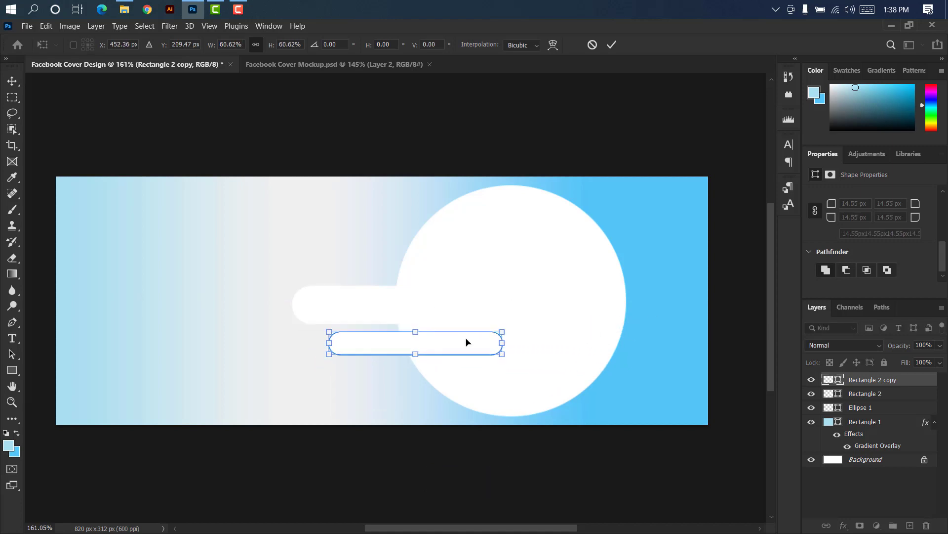
{"action": "left_click", "coordinate": [611, 45]}
Duplicate the smaller bar, shrink the copy to roughly half its size, and place it just above the large bar at the circle's left edge
{"action": "left_click_drag", "start_coordinate": [912, 381], "coordinate": [910, 525]}
{"action": "key", "text": "ctrl+t"}
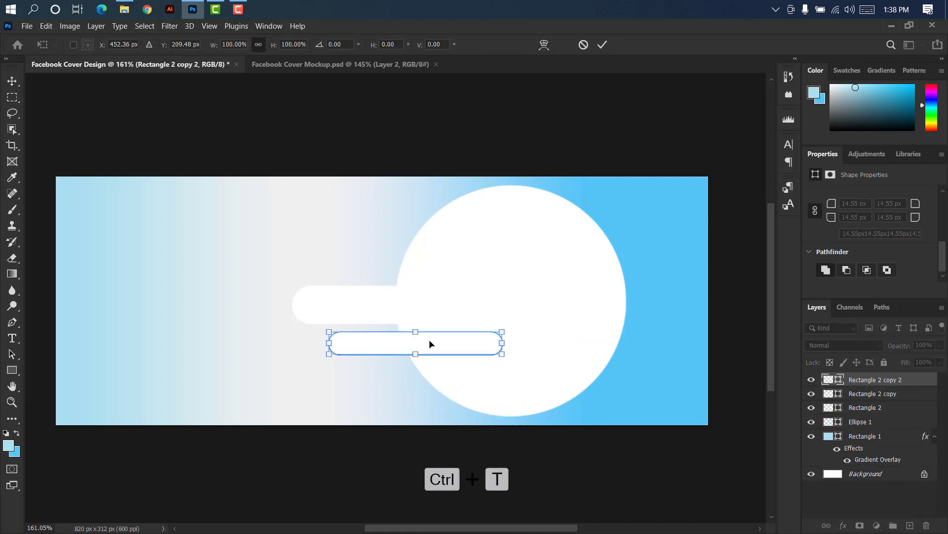
{"action": "left_click_drag", "start_coordinate": [430, 341], "coordinate": [501, 273]}
{"action": "left_click", "coordinate": [606, 45]}
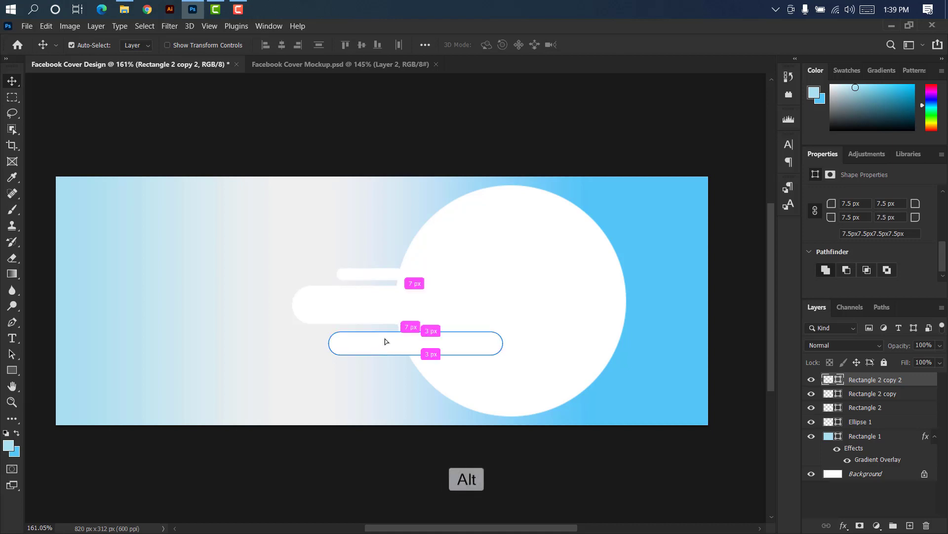
Duplicate the lower bar at about 76% scale above the stack, and copy the thin bar just below the stack, extending further left
{"action": "left_click_drag", "start_coordinate": [384, 339], "coordinate": [424, 254]}
{"action": "key", "text": "ctrl+t"}
{"action": "left_click_drag", "start_coordinate": [549, 247], "coordinate": [509, 254]}
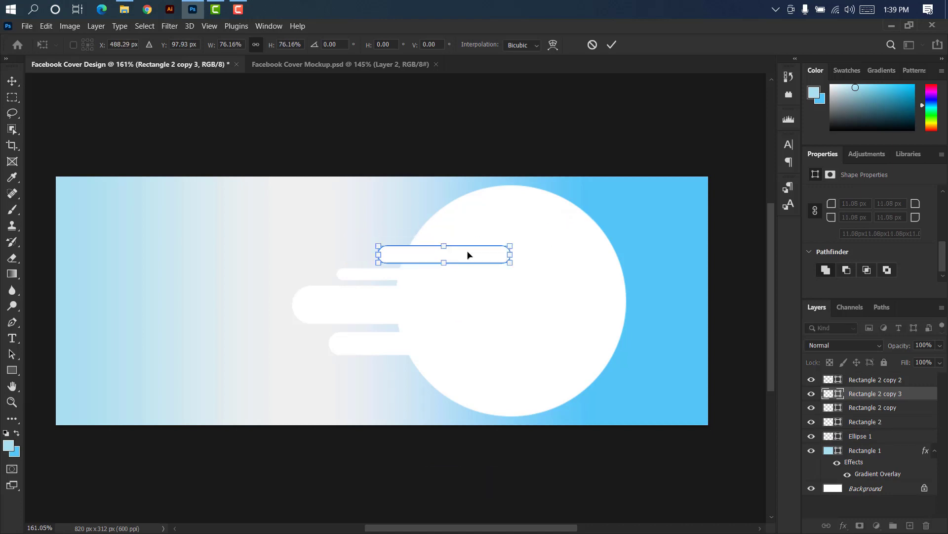
{"action": "left_click", "coordinate": [611, 45]}
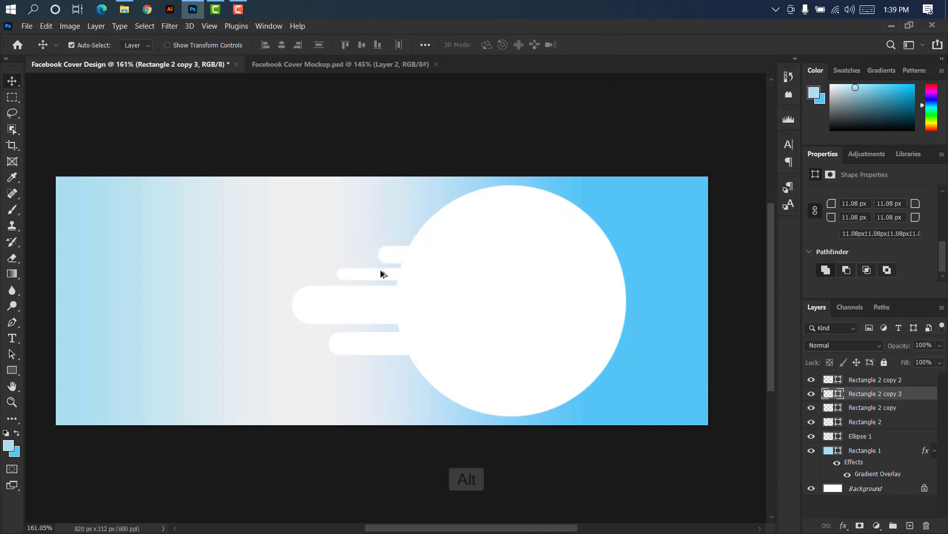
{"action": "left_click_drag", "start_coordinate": [381, 270], "coordinate": [344, 369]}
Duplicate the large rounded bar, place the copy above the thin upper bar, and fill it with red ff0000
{"action": "scroll", "coordinate": [410, 325], "scroll_direction": "up", "scroll_amount": 2}
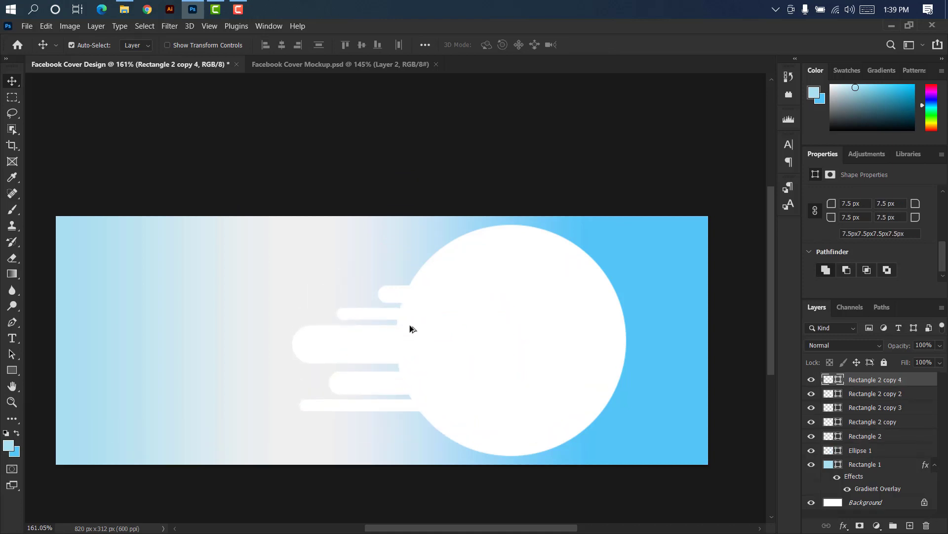
{"action": "scroll", "coordinate": [412, 328], "scroll_direction": "up", "scroll_amount": 3}
{"action": "left_click_drag", "start_coordinate": [772, 273], "coordinate": [775, 299]}
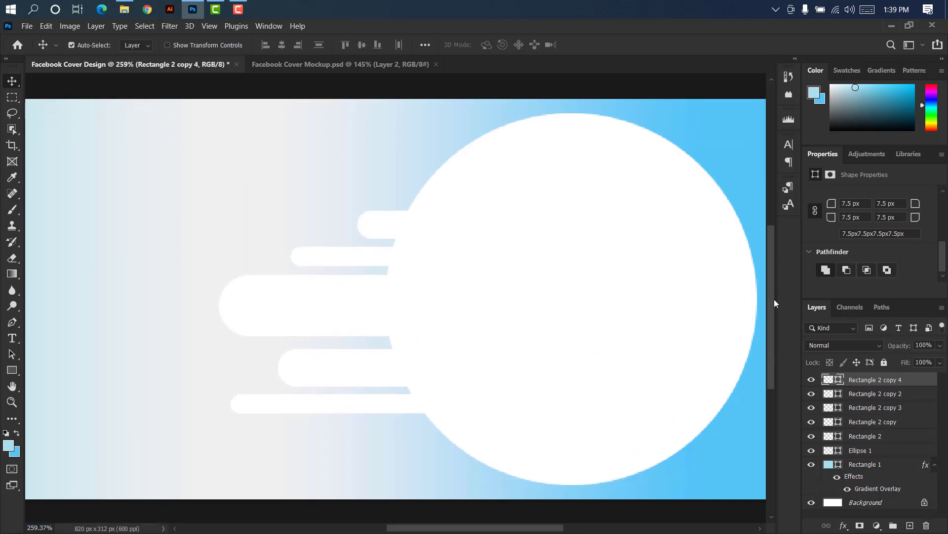
{"action": "scroll", "coordinate": [202, 304], "scroll_direction": "up", "scroll_amount": 3}
{"action": "left_click_drag", "start_coordinate": [203, 302], "coordinate": [197, 159]}
{"action": "left_click_drag", "start_coordinate": [909, 437], "coordinate": [838, 382]}
{"action": "double_click", "coordinate": [839, 382]}
{"action": "type", "text": "ff0000"}
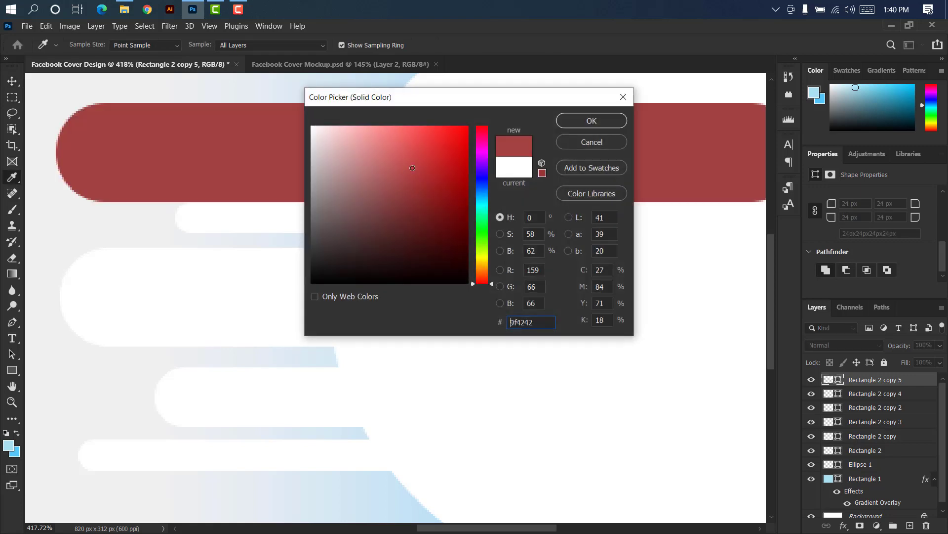
{"action": "left_click", "coordinate": [590, 122]}
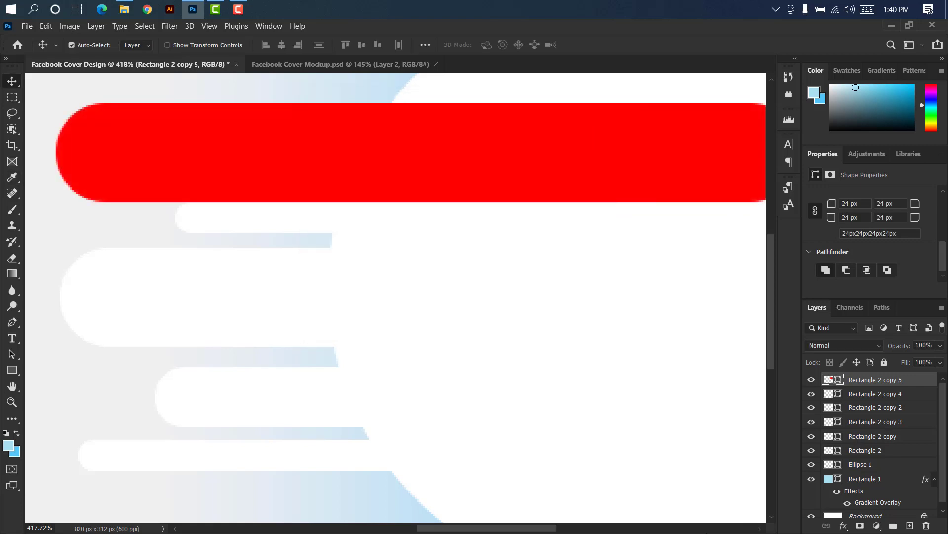
Duplicate the white circle to the front of all layers, scale the copy to about 48 px, and place it over the red bar's left end
{"action": "left_click_drag", "start_coordinate": [542, 529], "coordinate": [490, 524]}
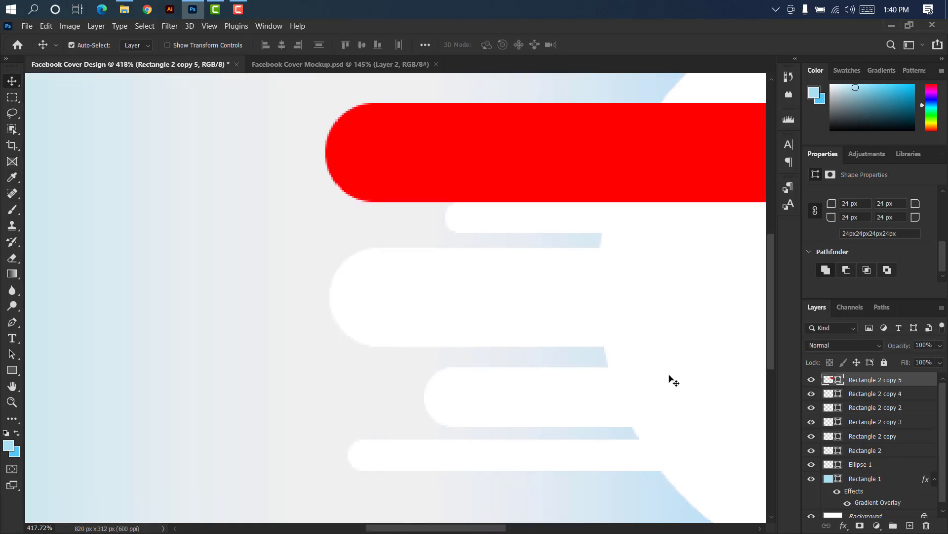
{"action": "left_click", "coordinate": [818, 465]}
{"action": "key", "text": "ctrl+j"}
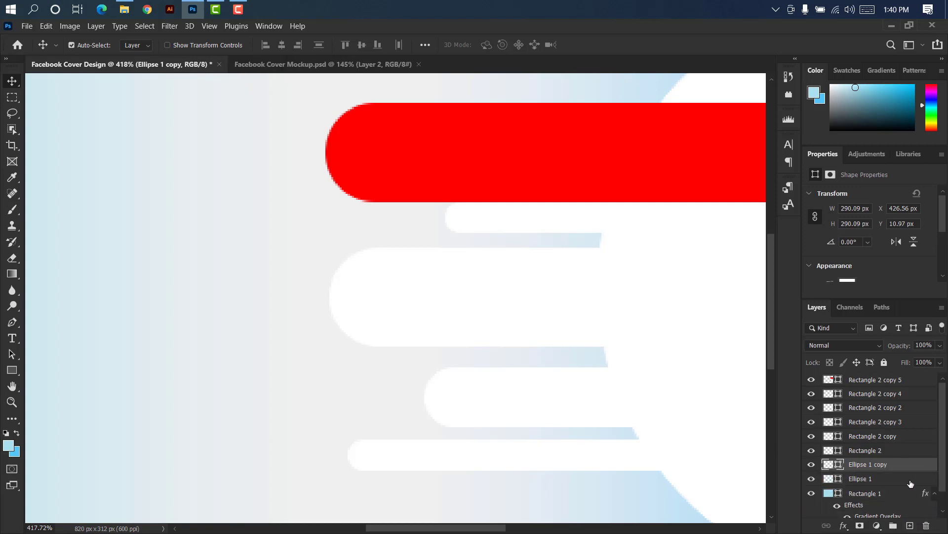
{"action": "left_click_drag", "start_coordinate": [909, 467], "coordinate": [900, 376]}
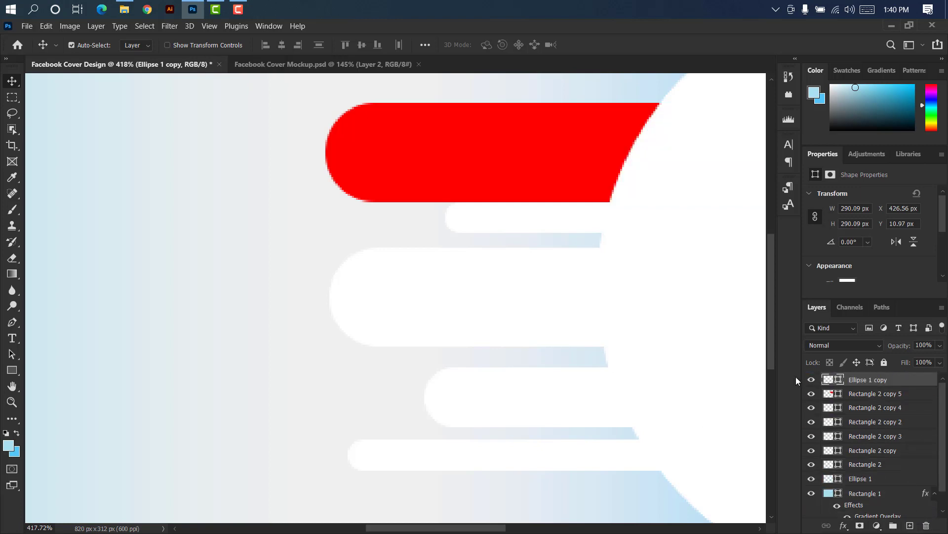
{"action": "key", "text": "ctrl+t"}
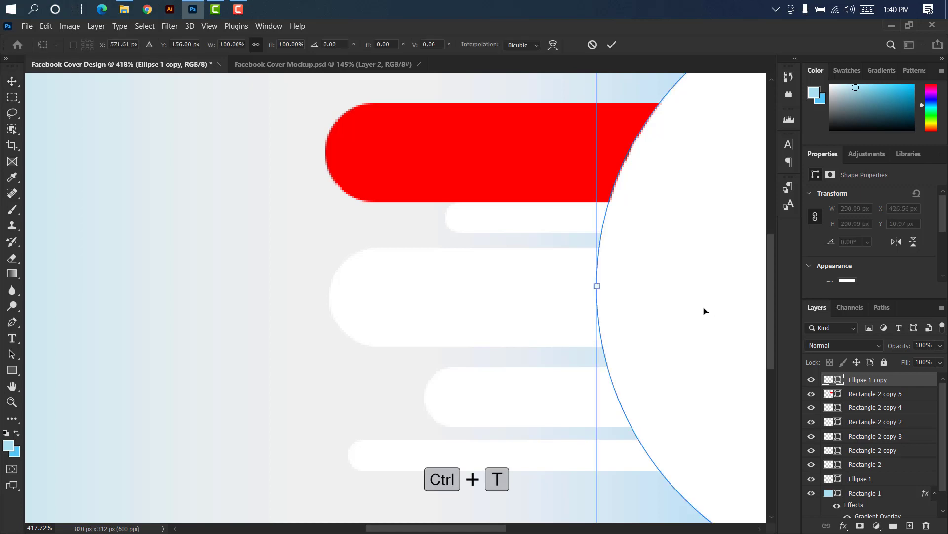
{"action": "left_click_drag", "start_coordinate": [591, 286], "coordinate": [424, 149]}
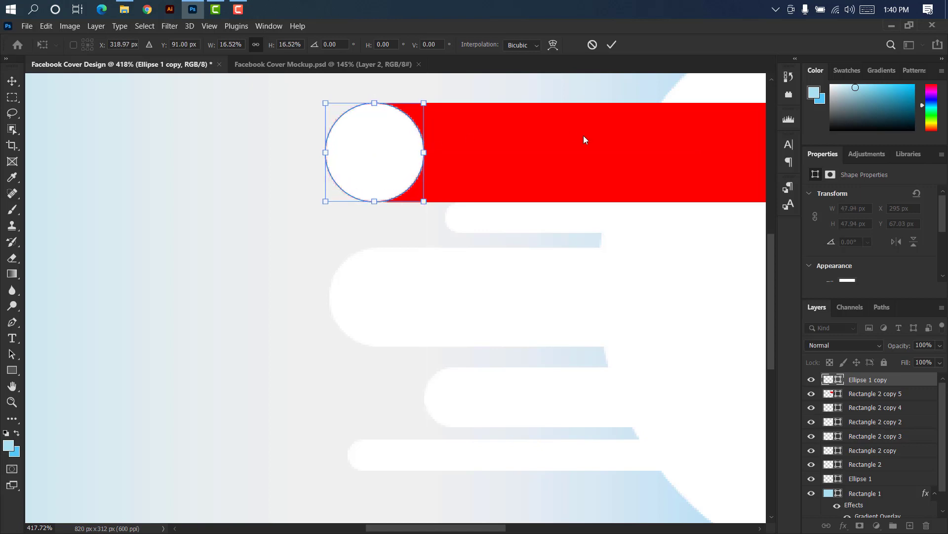
{"action": "left_click", "coordinate": [611, 44]}
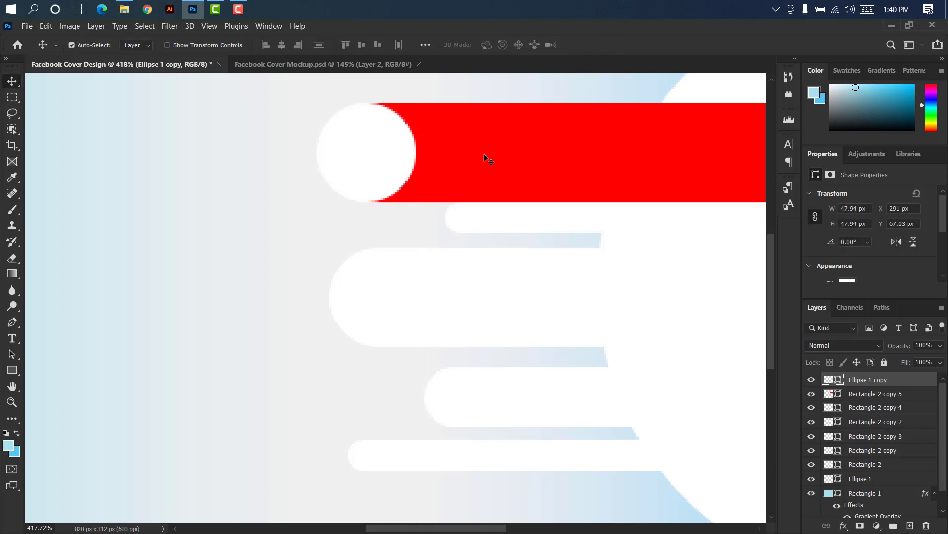
Rasterize the red bar, cut the small circle's outline out of its left end, and delete the small circle
{"action": "left_click", "coordinate": [840, 382], "text": "ctrl"}
{"action": "right_click", "coordinate": [884, 395]}
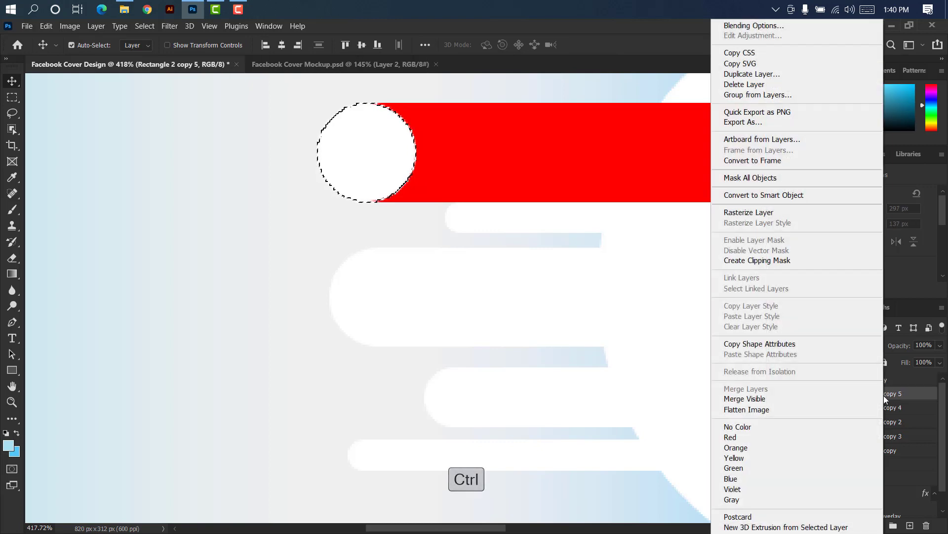
{"action": "left_click", "coordinate": [742, 210]}
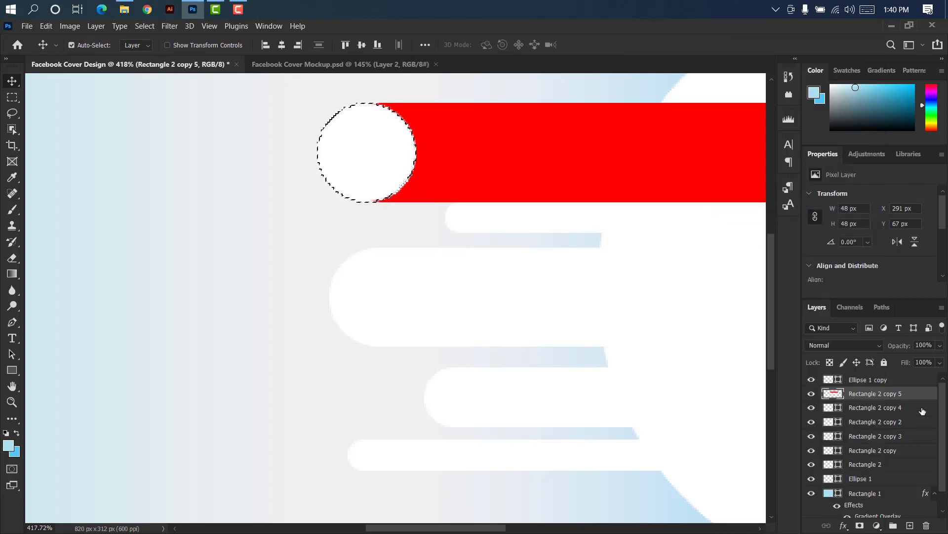
{"action": "key", "text": "Delete"}
{"action": "left_click", "coordinate": [909, 380]}
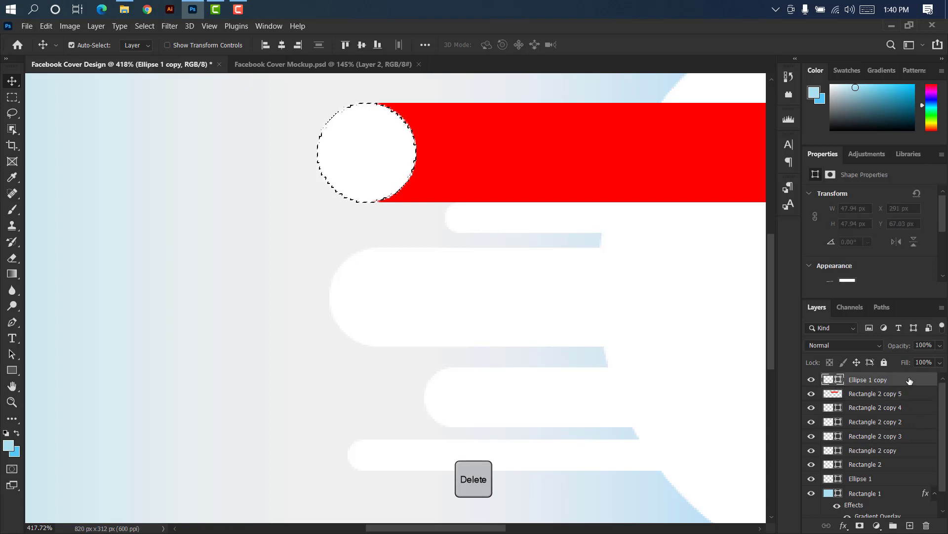
{"action": "left_click", "coordinate": [927, 525]}
{"action": "key", "text": "ctrl+d"}
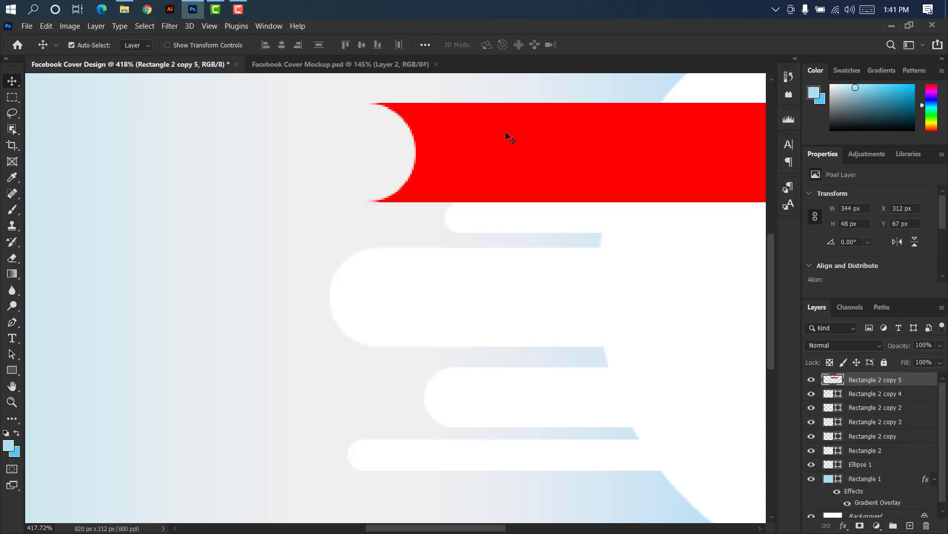
Shrink the red cut-out bar to about 42 × 6 px and fit it into the gap between the two uppermost bars
{"action": "scroll", "coordinate": [404, 189], "scroll_direction": "down", "scroll_amount": 2}
{"action": "left_click_drag", "start_coordinate": [363, 208], "coordinate": [524, 260]}
{"action": "key", "text": "ctrl+t"}
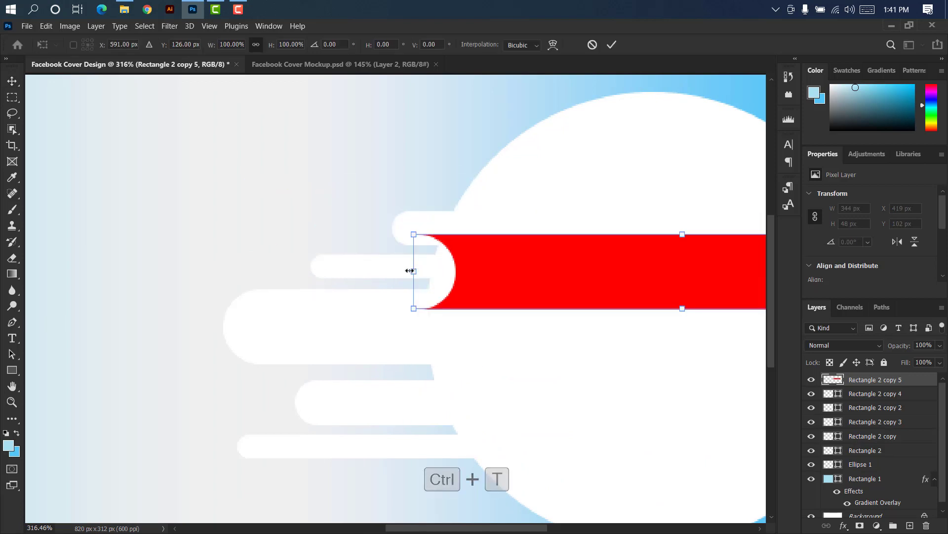
{"action": "left_click_drag", "start_coordinate": [415, 271], "coordinate": [505, 264]}
{"action": "scroll", "coordinate": [505, 264], "scroll_direction": "up", "scroll_amount": 6}
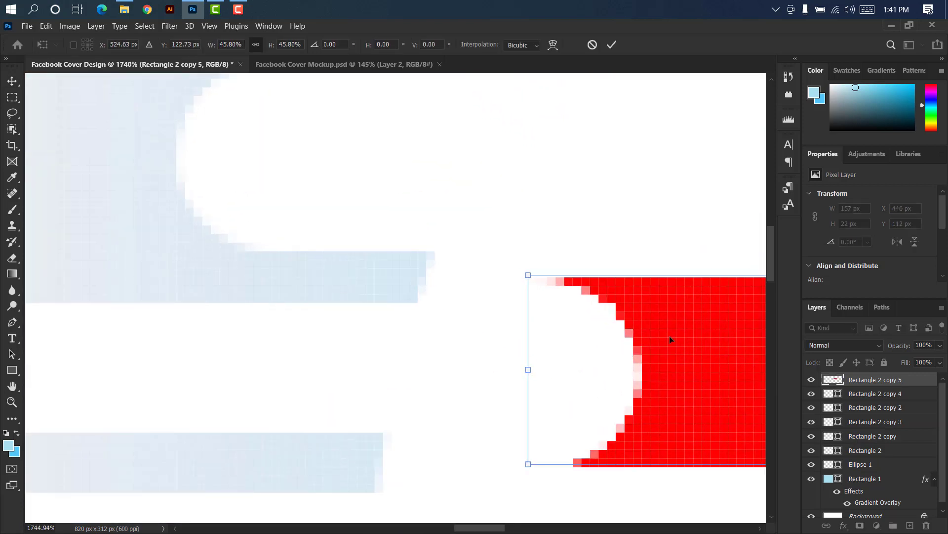
{"action": "left_click_drag", "start_coordinate": [525, 315], "coordinate": [637, 313]}
{"action": "left_click_drag", "start_coordinate": [710, 314], "coordinate": [434, 280]}
{"action": "left_click_drag", "start_coordinate": [352, 275], "coordinate": [339, 275]}
{"action": "left_click", "coordinate": [612, 44]}
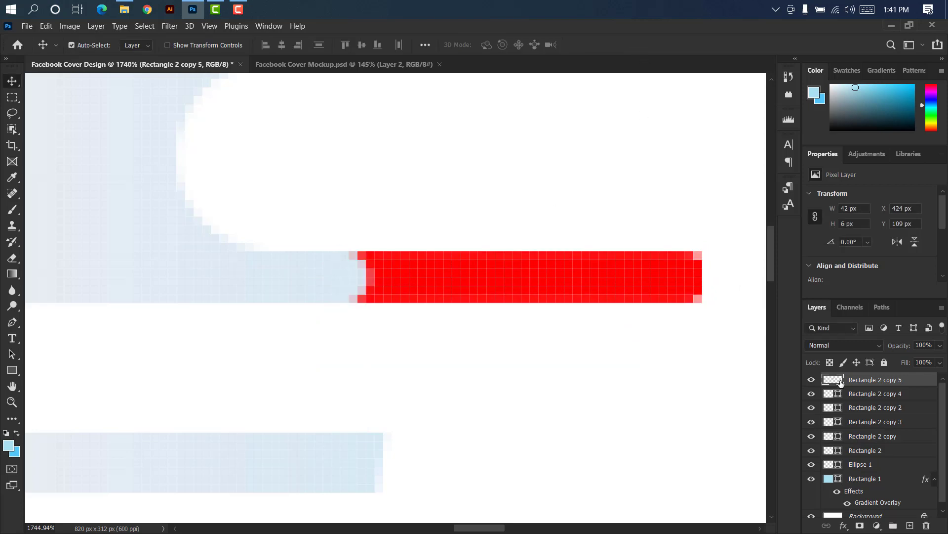
Apply a white Color Overlay to the red filler piece
{"action": "double_click", "coordinate": [927, 385]}
{"action": "left_click", "coordinate": [477, 200]}
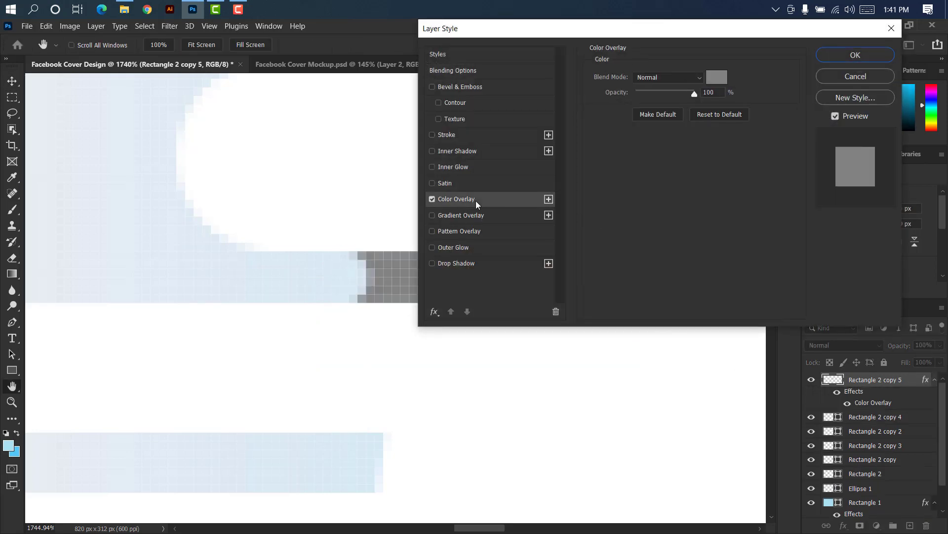
{"action": "left_click", "coordinate": [720, 79]}
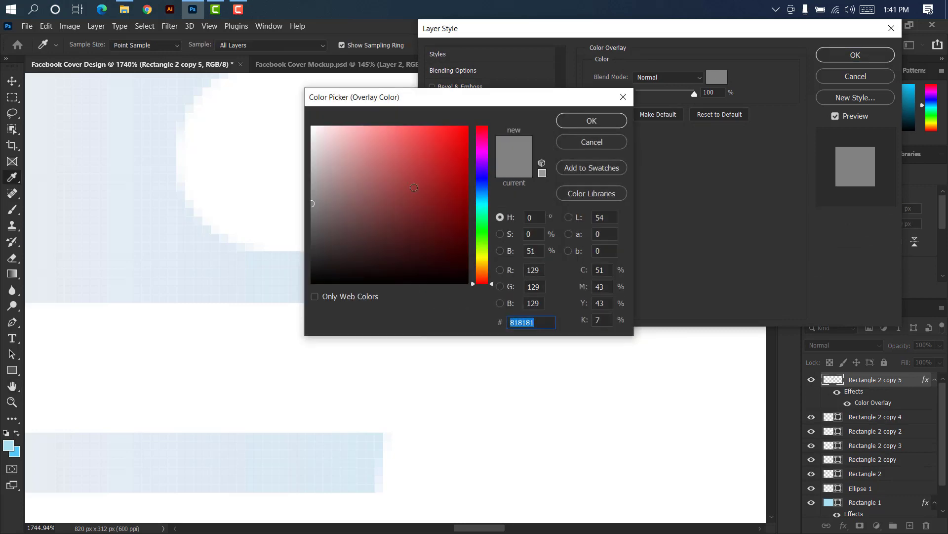
{"action": "left_click_drag", "start_coordinate": [375, 163], "coordinate": [174, 75]}
{"action": "left_click", "coordinate": [592, 121]}
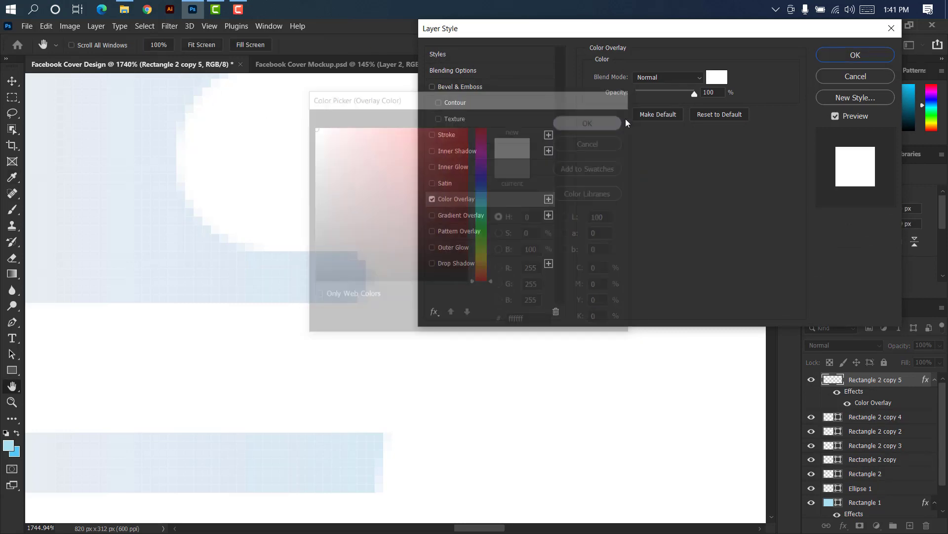
{"action": "left_click", "coordinate": [841, 55]}
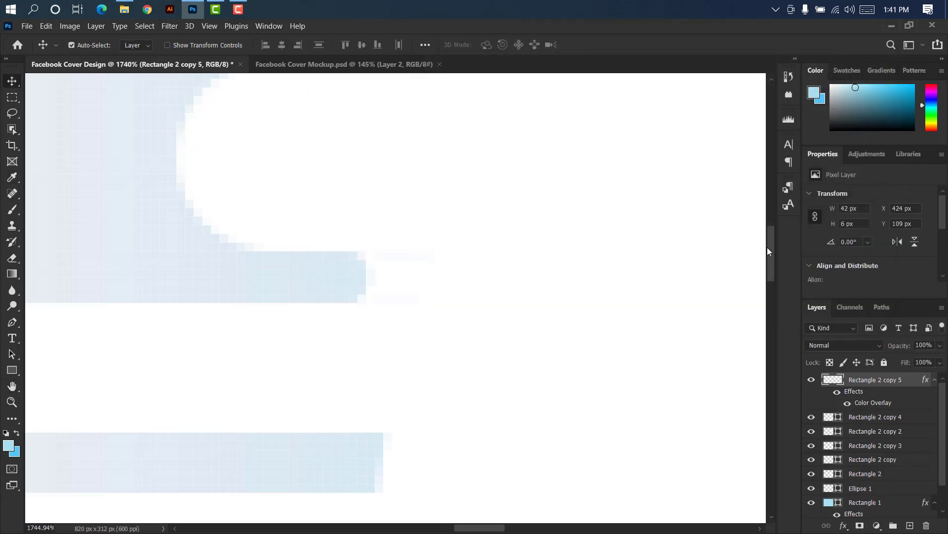
Duplicate the filler piece, scale the copy to about 136%, and fit it into the gap just above the large bar
{"action": "left_click_drag", "start_coordinate": [773, 244], "coordinate": [770, 259]}
{"action": "left_click_drag", "start_coordinate": [389, 170], "coordinate": [171, 336]}
{"action": "key", "text": "ctrl+t"}
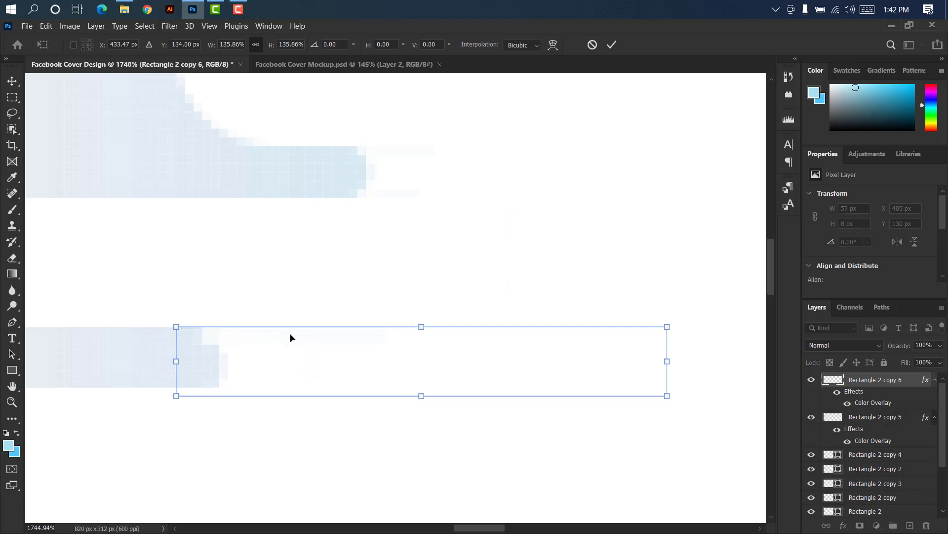
{"action": "left_click_drag", "start_coordinate": [290, 336], "coordinate": [196, 327]}
{"action": "left_click", "coordinate": [612, 45]}
Duplicate the filler piece into the gap just below the large bar and enlarge the copy to about 72 × 10 px
{"action": "scroll", "coordinate": [249, 230], "scroll_direction": "down", "scroll_amount": 10, "text": "alt"}
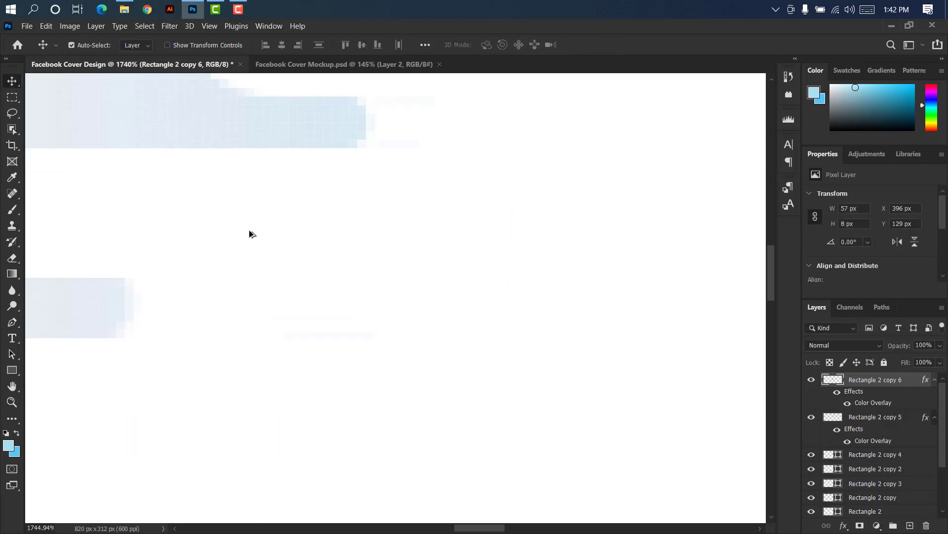
{"action": "left_click_drag", "start_coordinate": [769, 271], "coordinate": [770, 246]}
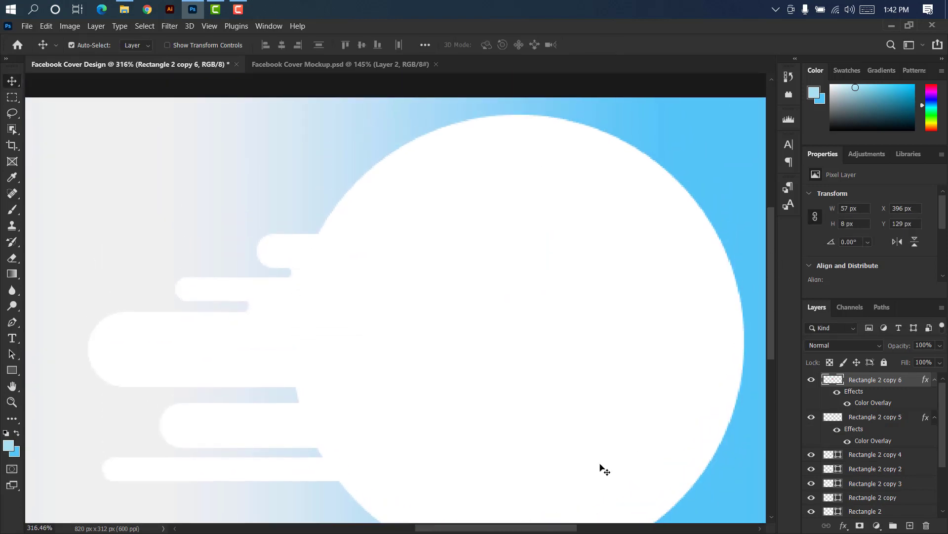
{"action": "left_click_drag", "start_coordinate": [544, 528], "coordinate": [507, 530]}
{"action": "left_click_drag", "start_coordinate": [422, 306], "coordinate": [452, 396], "text": "alt"}
{"action": "key", "text": "ctrl+t"}
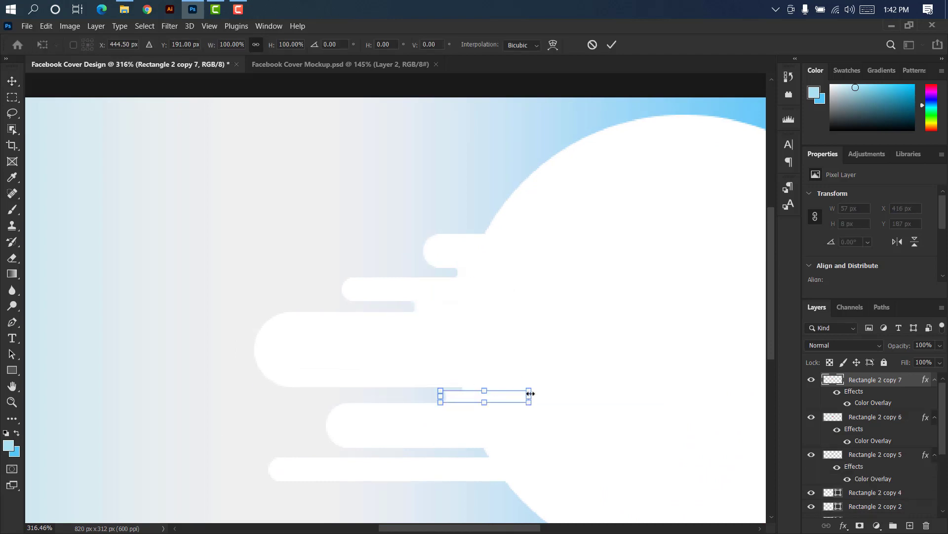
{"action": "left_click_drag", "start_coordinate": [529, 390], "coordinate": [555, 387]}
{"action": "key", "text": "Return"}
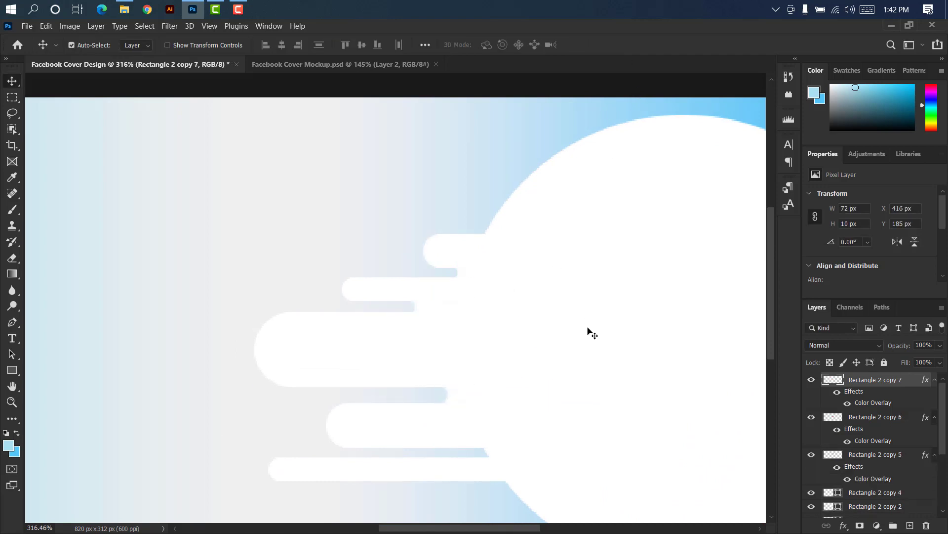
Duplicate the filler piece into the gap between the two lowest bars and resize the copy to about 66 × 8 px
{"action": "scroll", "coordinate": [336, 279], "scroll_direction": "up", "scroll_amount": 3, "text": "alt"}
{"action": "left_click_drag", "start_coordinate": [331, 267], "coordinate": [258, 365]}
{"action": "key", "text": "ctrl+t"}
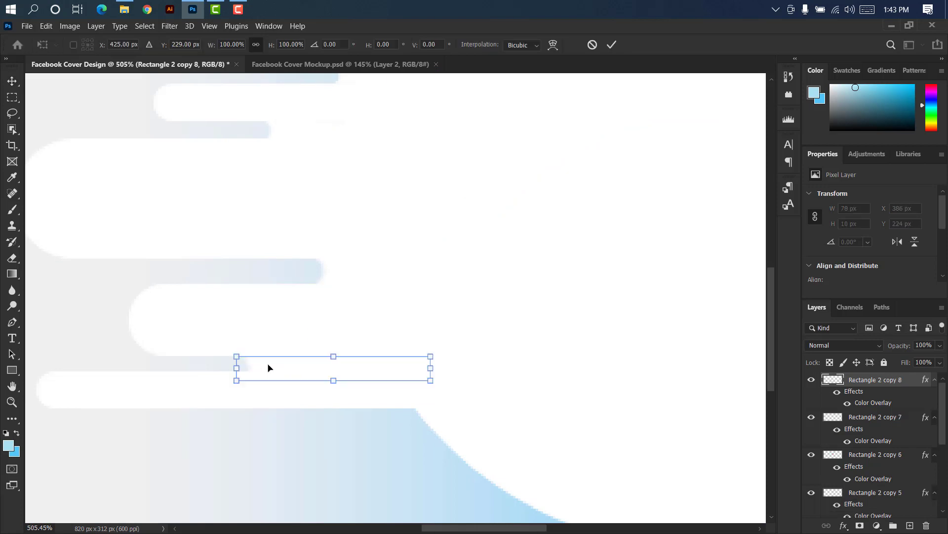
{"action": "left_click_drag", "start_coordinate": [435, 366], "coordinate": [384, 365]}
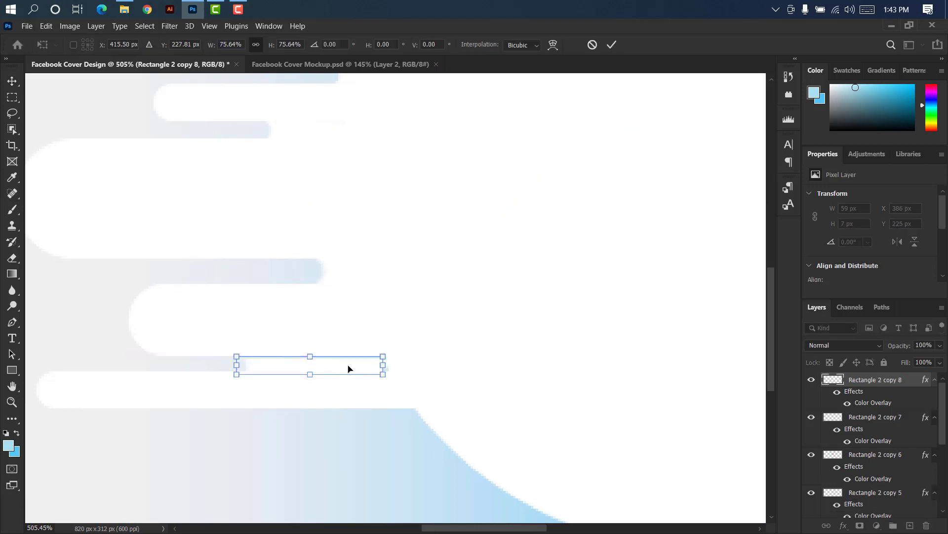
{"action": "left_click", "coordinate": [611, 45]}
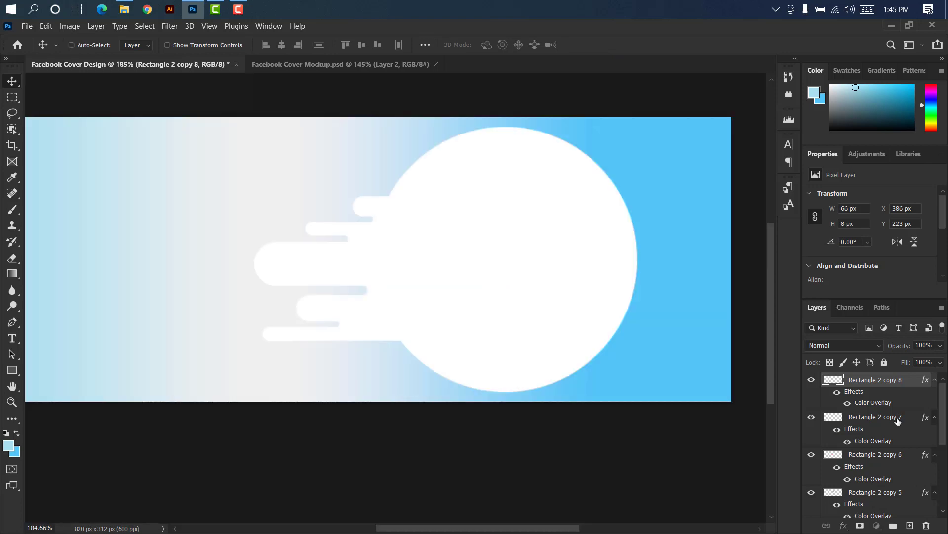
Select all the bar and filler piece layers, from Rectangle 2 to Rectangle 2 copy 8, and merge them into one layer
{"action": "left_click", "coordinate": [897, 421], "text": "shift"}
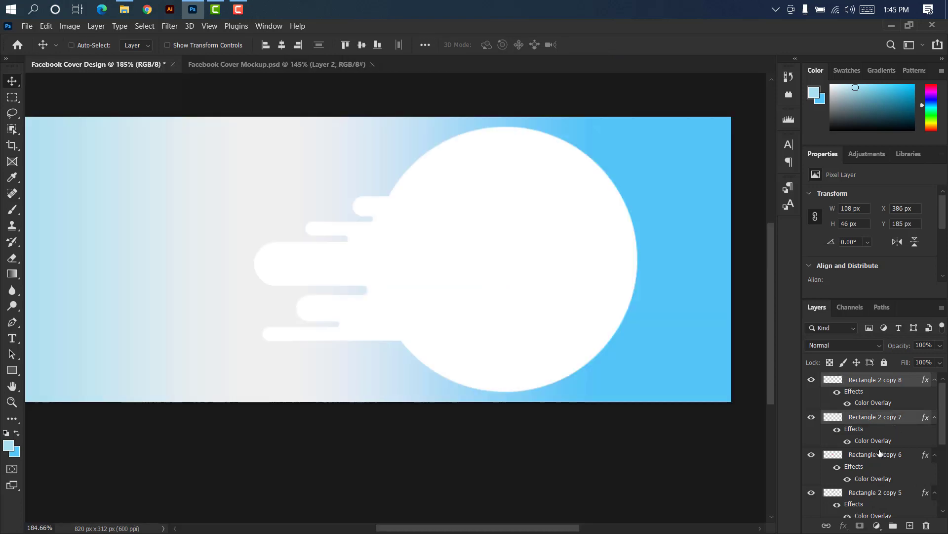
{"action": "left_click", "coordinate": [880, 453], "text": "shift"}
{"action": "left_click", "coordinate": [887, 454], "text": "ctrl"}
{"action": "left_click", "coordinate": [893, 422], "text": "ctrl"}
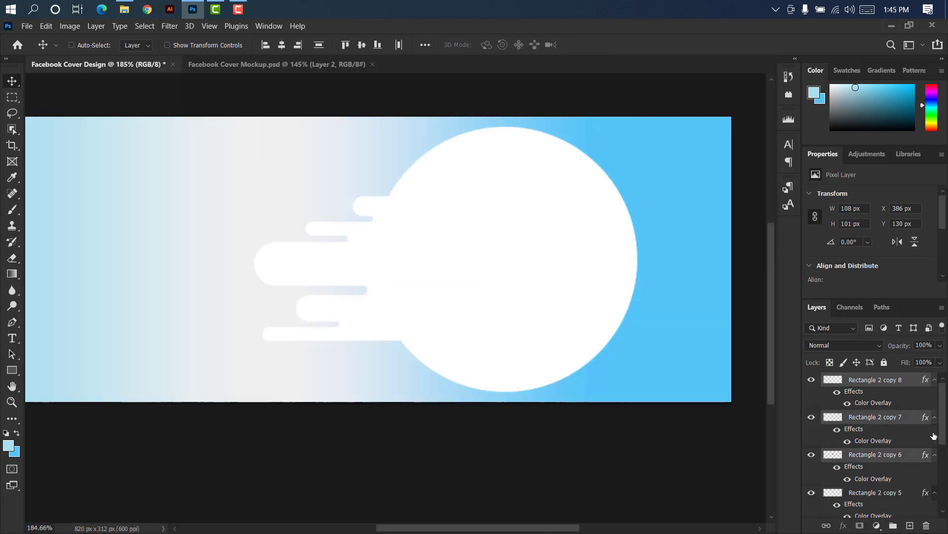
{"action": "scroll", "coordinate": [946, 426], "scroll_direction": "down", "scroll_amount": 3}
{"action": "left_click", "coordinate": [900, 426]}
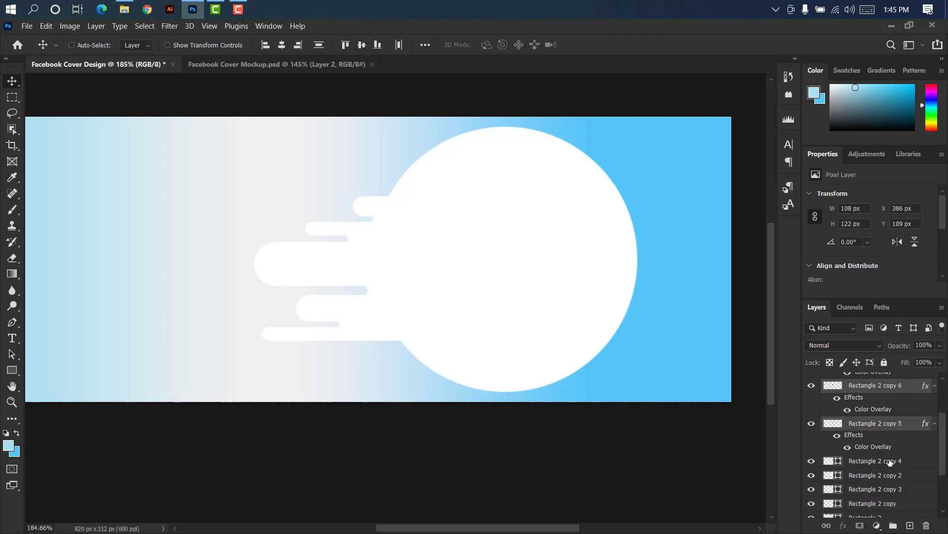
{"action": "left_click", "coordinate": [890, 462]}
{"action": "left_click", "coordinate": [887, 475], "text": "ctrl"}
{"action": "left_click", "coordinate": [880, 503], "text": "shift"}
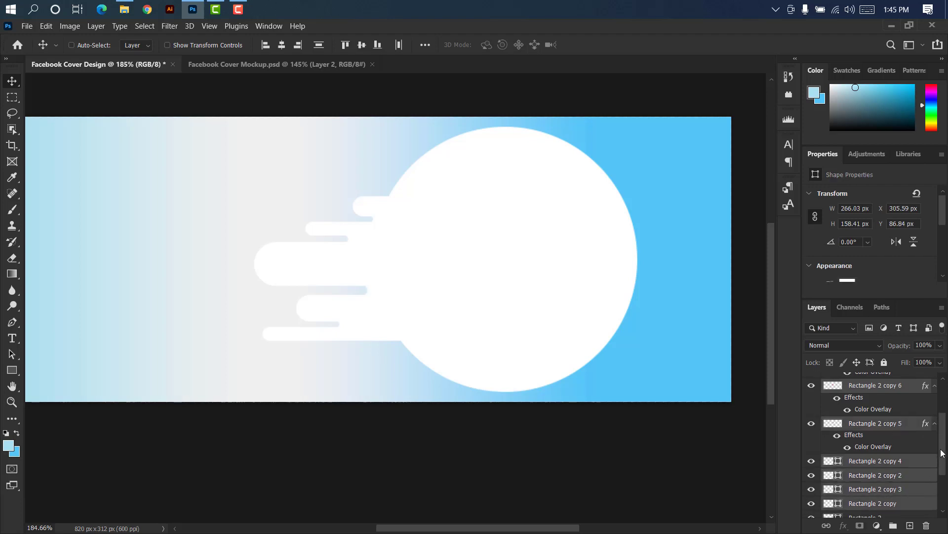
{"action": "scroll", "coordinate": [906, 475], "scroll_direction": "down", "scroll_amount": 2}
{"action": "left_click", "coordinate": [899, 465], "text": "shift"}
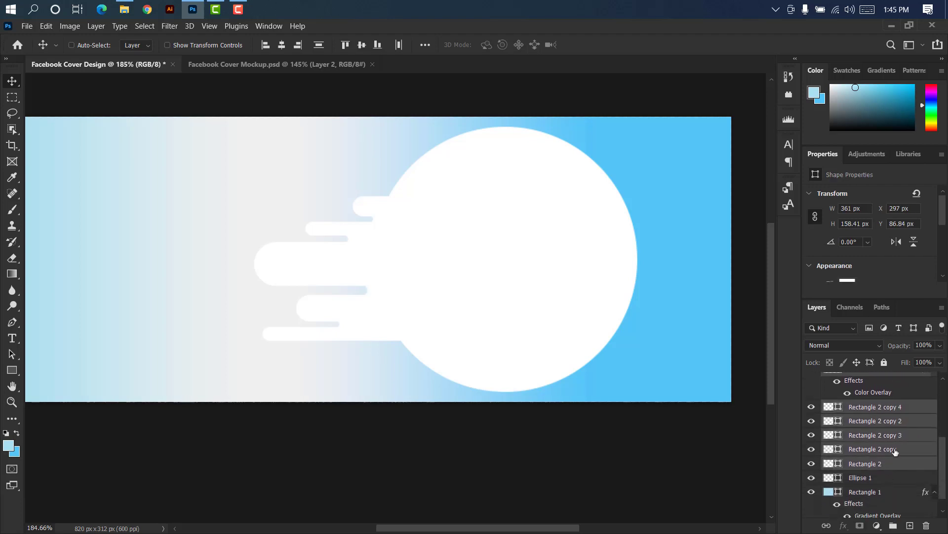
{"action": "right_click", "coordinate": [896, 450]}
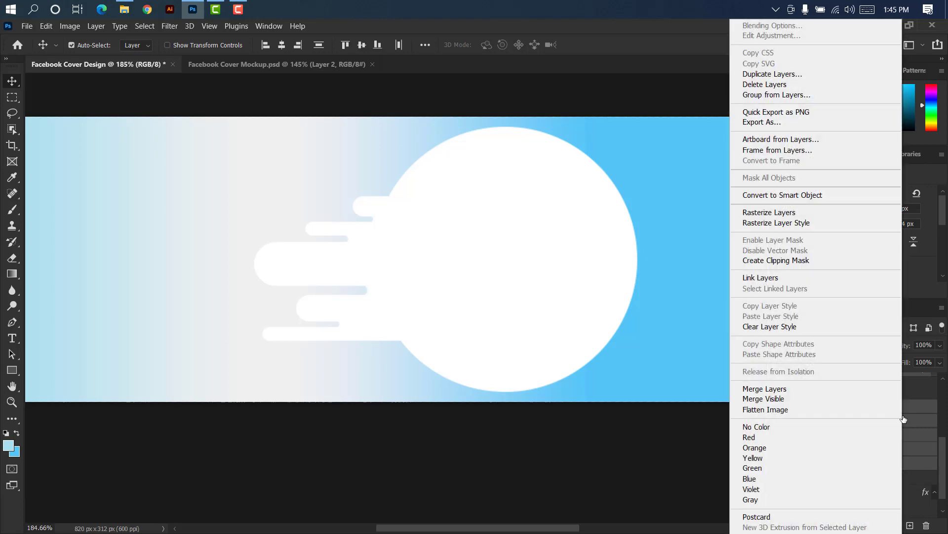
{"action": "left_click", "coordinate": [782, 393]}
Duplicate the merged bars layer, flip the copy horizontally, and move it to the right side of the circle
{"action": "left_click_drag", "start_coordinate": [896, 381], "coordinate": [909, 524]}
{"action": "key", "text": "ctrl+t"}
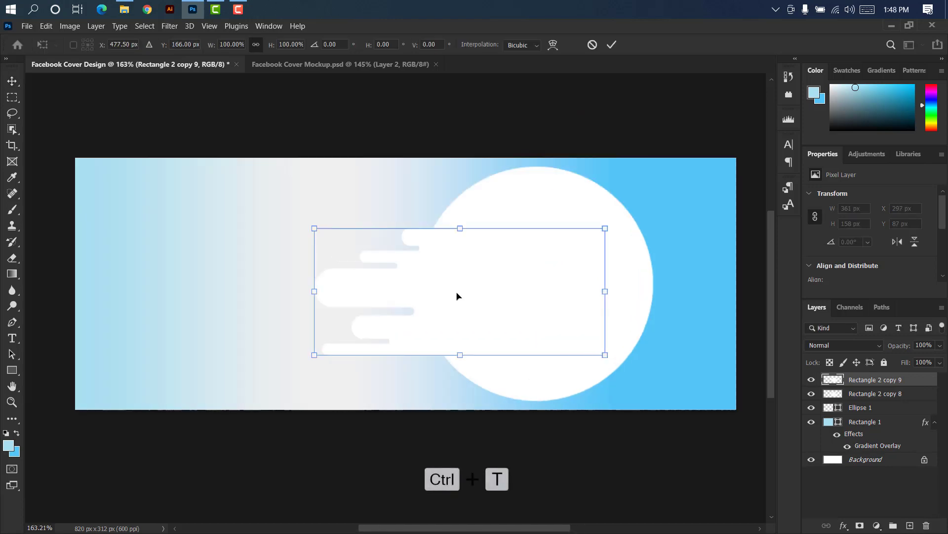
{"action": "right_click", "coordinate": [455, 294]}
{"action": "left_click", "coordinate": [505, 275]}
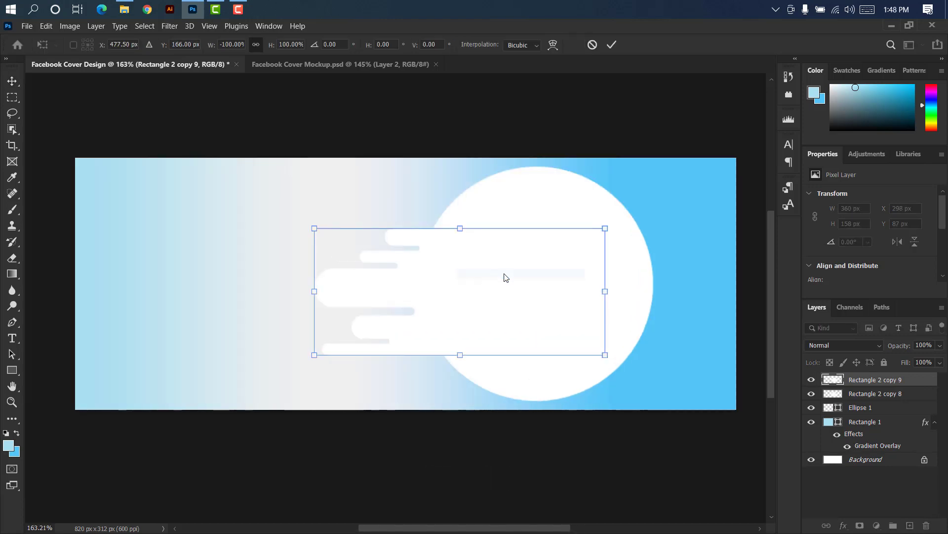
{"action": "left_click_drag", "start_coordinate": [463, 270], "coordinate": [618, 265]}
Flip the copied bars vertically and align them level with the original bars across the circle
{"action": "right_click", "coordinate": [598, 280]}
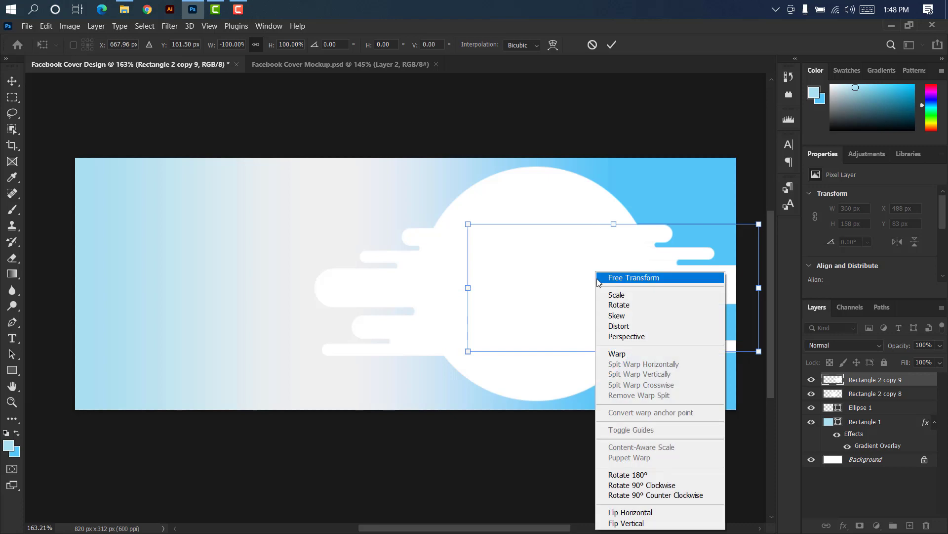
{"action": "left_click", "coordinate": [653, 523]}
{"action": "mouse_move", "coordinate": [608, 282]}
{"action": "left_mouse_down"}
{"action": "mouse_move", "coordinate": [585, 282]}
{"action": "mouse_move", "coordinate": [595, 290]}
{"action": "left_mouse_up"}
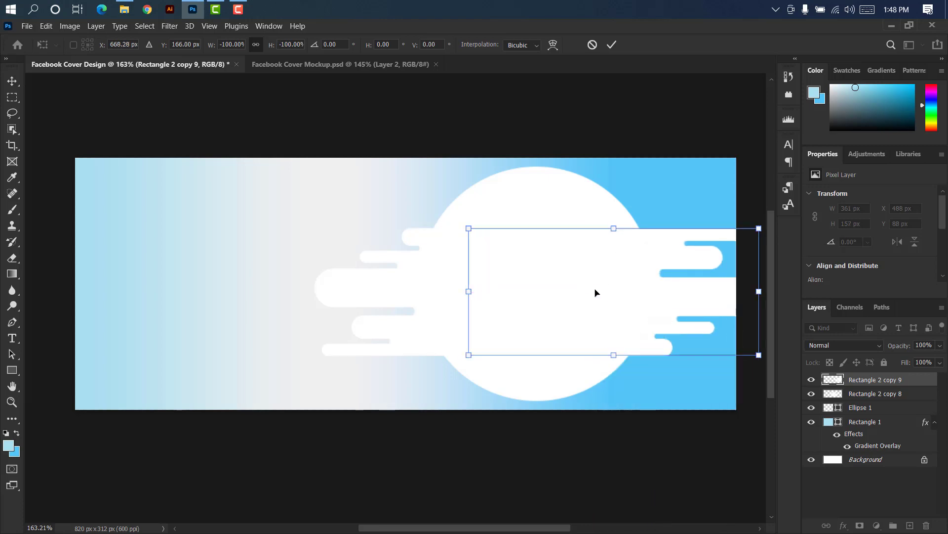
{"action": "left_click", "coordinate": [611, 44]}
Send both bar layers behind the circle, and shift the left bars slightly down and the right bars slightly up
{"action": "left_click", "coordinate": [910, 393], "text": "shift"}
{"action": "key", "text": "ctrl+bracketleft"}
{"action": "left_click", "coordinate": [424, 267]}
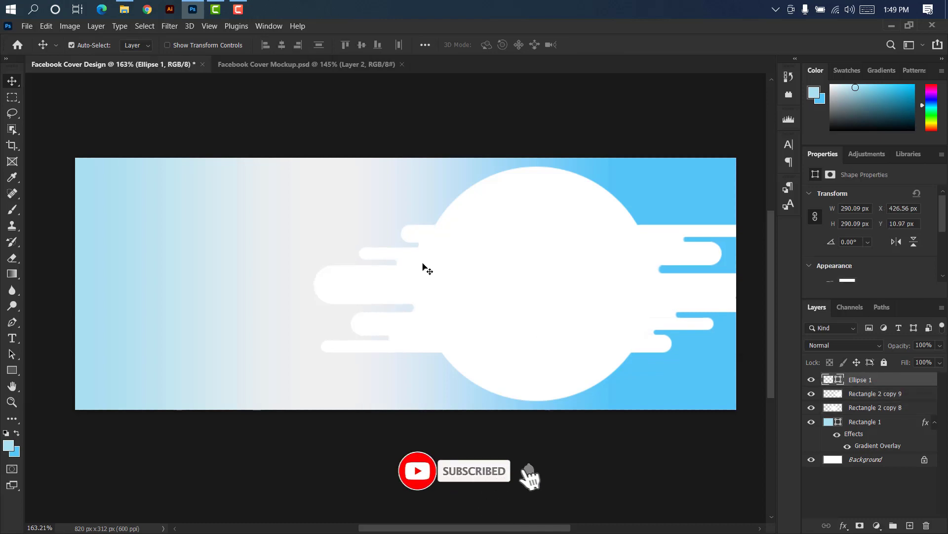
{"action": "key", "text": "ctrl"}
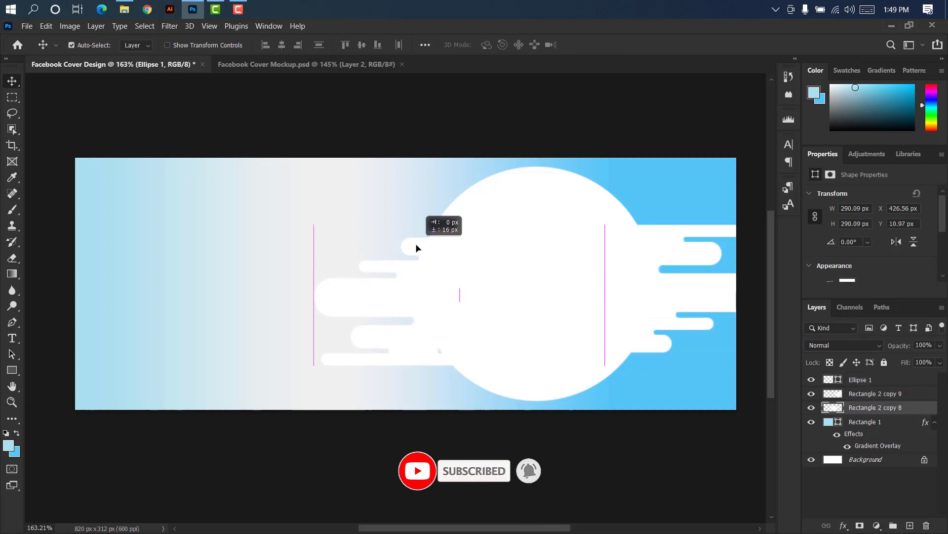
{"action": "left_click", "coordinate": [416, 247]}
{"action": "left_click_drag", "start_coordinate": [681, 239], "coordinate": [675, 222]}
{"action": "key", "text": "ctrl"}
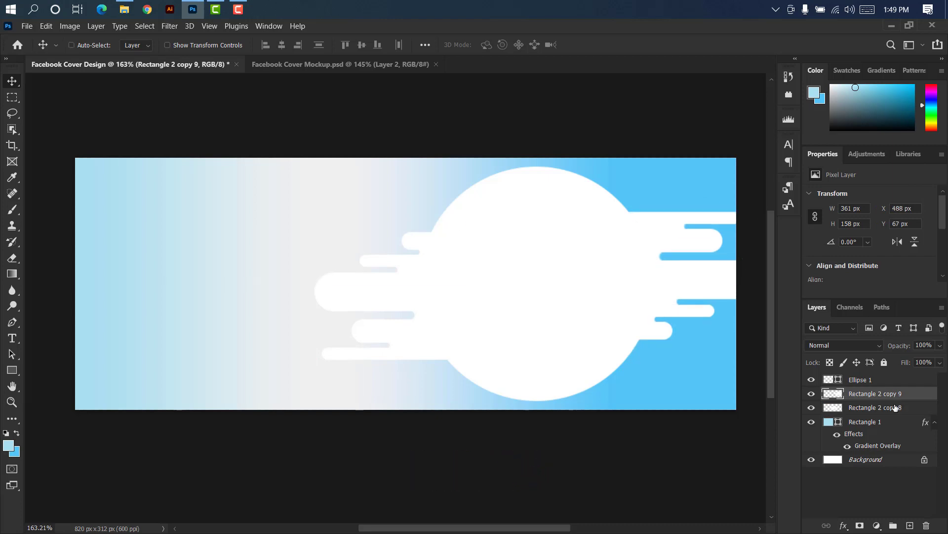
Rotate both bar layers together counter-clockwise so the bars run diagonally up to the right
{"action": "left_click", "coordinate": [896, 407], "text": "ctrl"}
{"action": "key", "text": "ctrl+t"}
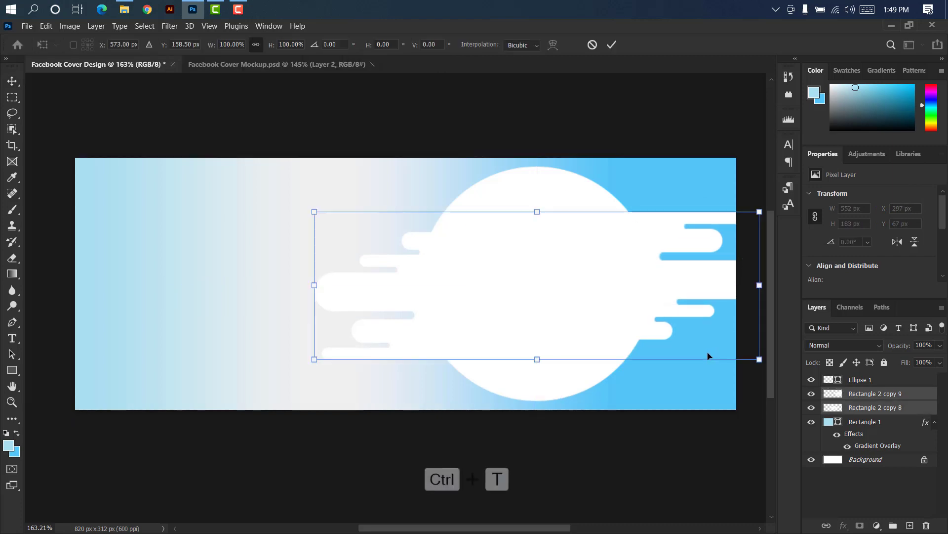
{"action": "left_click_drag", "start_coordinate": [741, 180], "coordinate": [694, 117]}
{"action": "left_click", "coordinate": [612, 45]}
Shift the circle and both bar layers together to the right and merge them into one layer
{"action": "left_click", "coordinate": [882, 380], "text": "ctrl"}
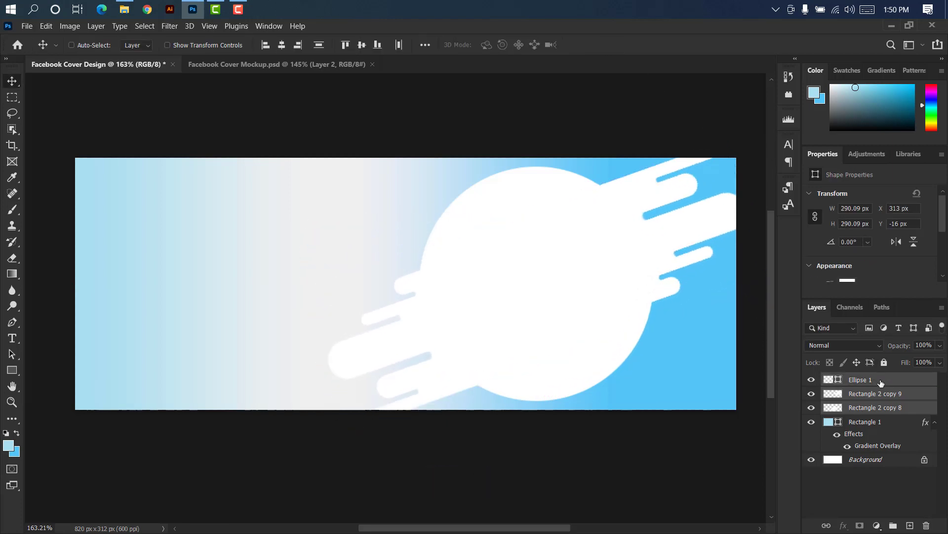
{"action": "key", "text": "ctrl+t"}
{"action": "left_click_drag", "start_coordinate": [557, 289], "coordinate": [590, 289]}
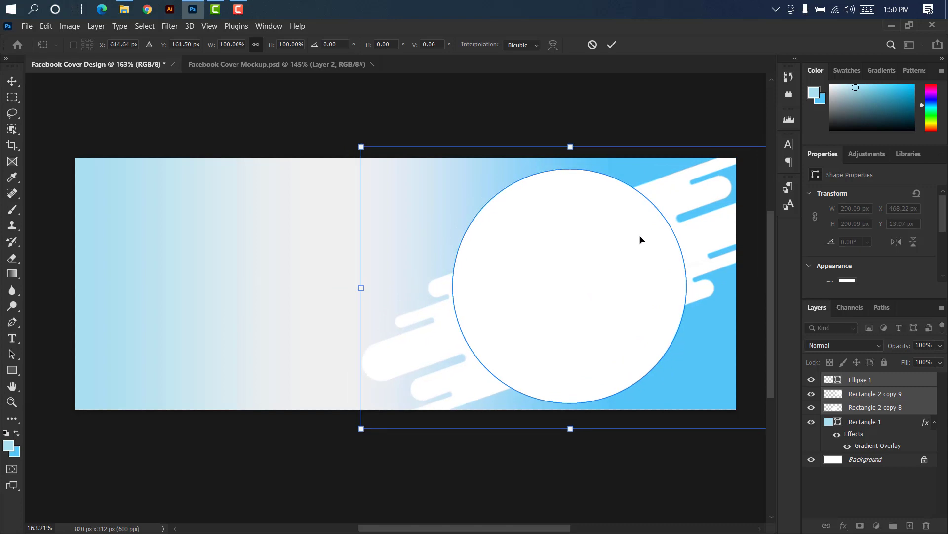
{"action": "left_click", "coordinate": [612, 45]}
{"action": "right_click", "coordinate": [901, 382]}
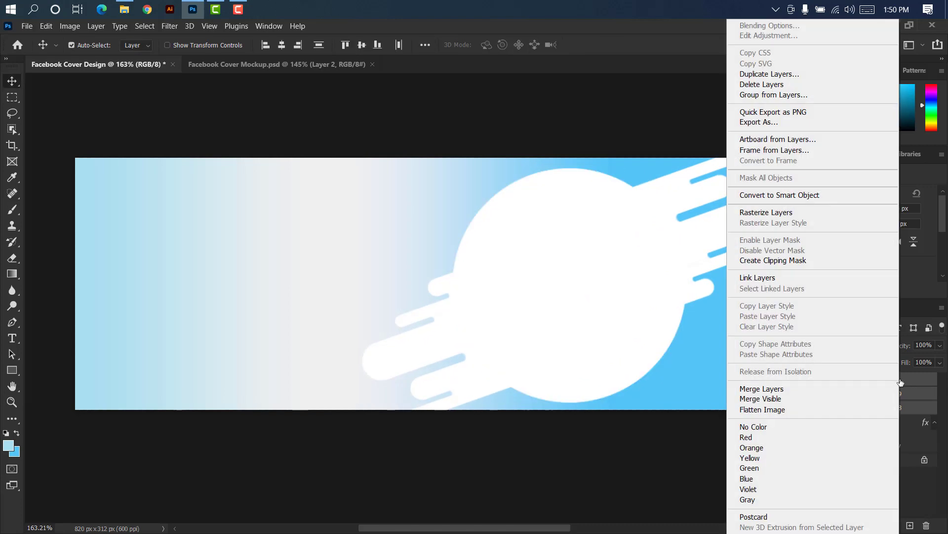
{"action": "left_click", "coordinate": [786, 389]}
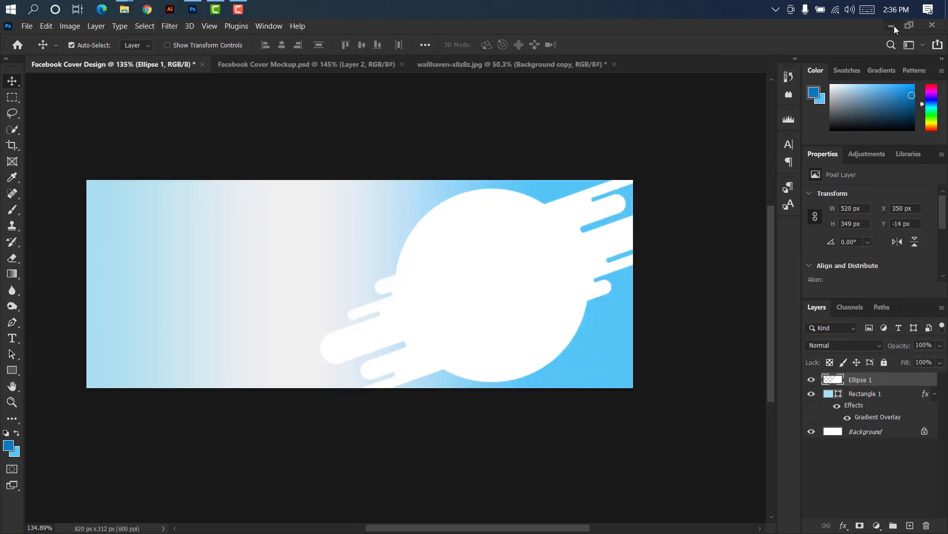
Place the pngwing.com family image from the desktop into the banner, scaled to 15.81% and positioned over the white circle
{"action": "left_click", "coordinate": [892, 26]}
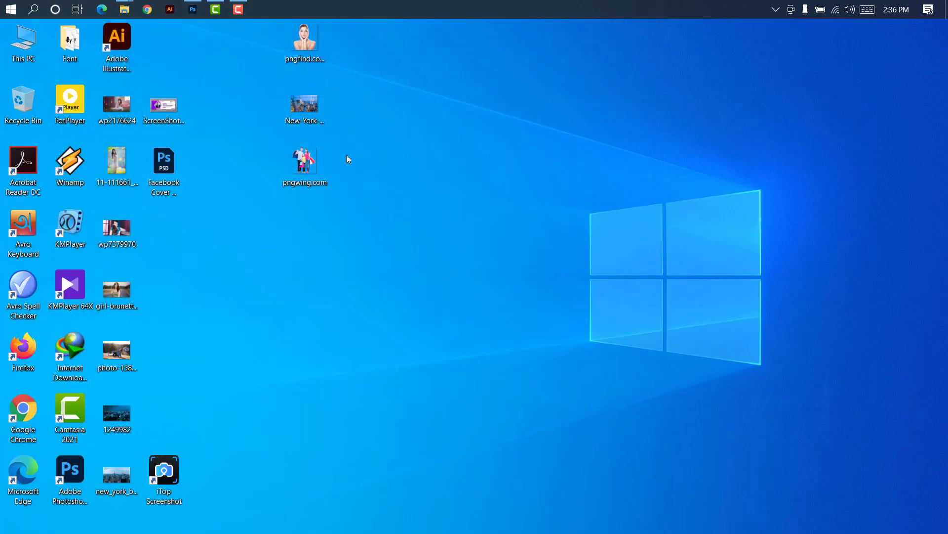
{"action": "left_click_drag", "start_coordinate": [299, 143], "coordinate": [502, 291]}
{"action": "left_click_drag", "start_coordinate": [371, 226], "coordinate": [517, 233]}
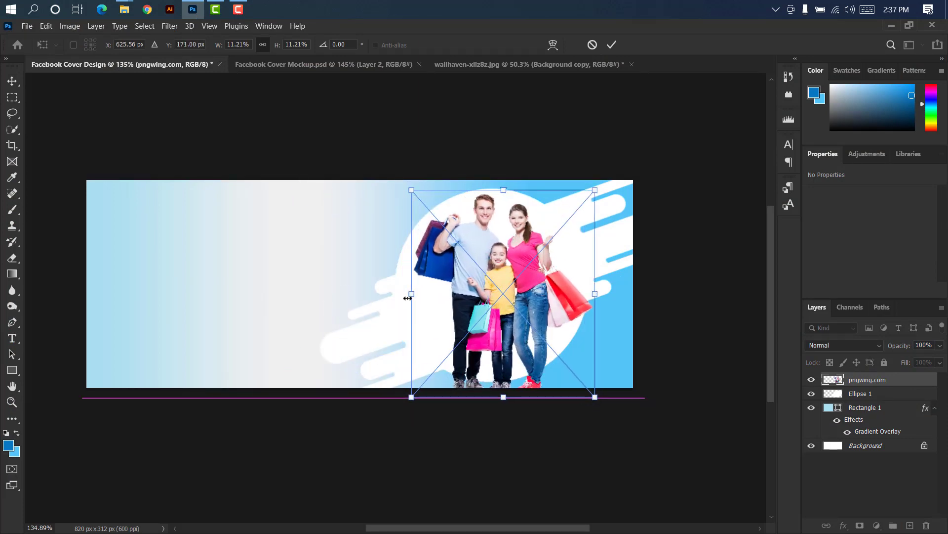
{"action": "left_click_drag", "start_coordinate": [407, 298], "coordinate": [324, 292]}
{"action": "left_click_drag", "start_coordinate": [451, 236], "coordinate": [489, 281]}
{"action": "left_click_drag", "start_coordinate": [366, 190], "coordinate": [375, 200]}
{"action": "left_click_drag", "start_coordinate": [509, 242], "coordinate": [508, 234]}
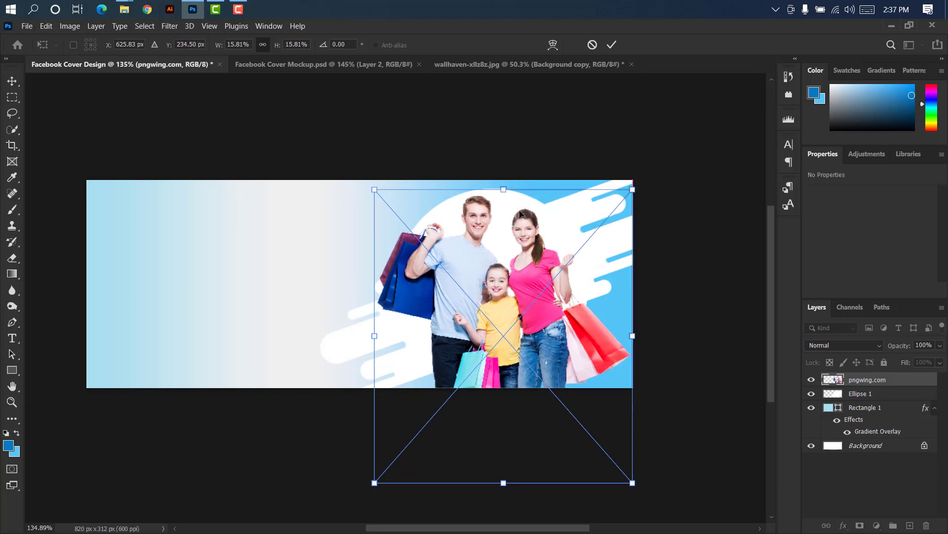
{"action": "left_click", "coordinate": [611, 45]}
Clip the family image to the white shape with a clipping mask and nudge it slightly down and right
{"action": "right_click", "coordinate": [903, 378]}
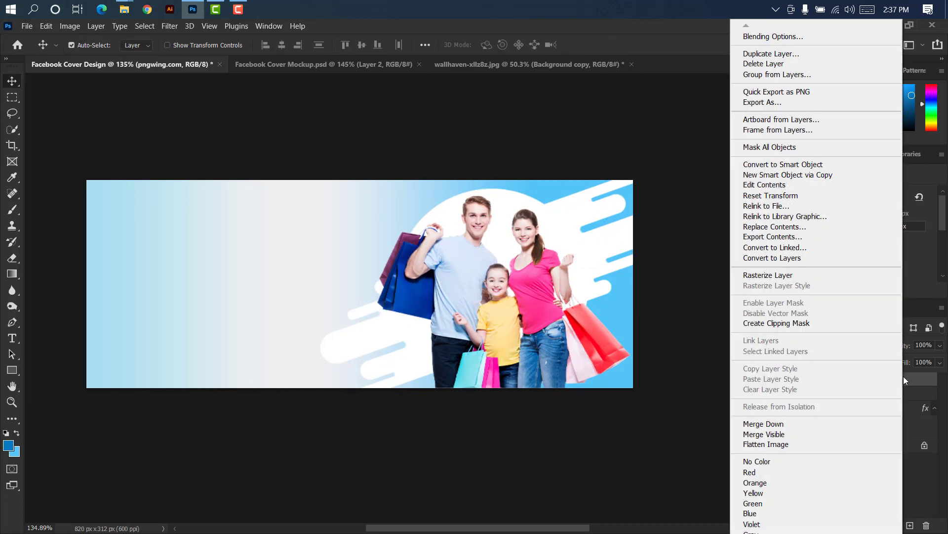
{"action": "left_click", "coordinate": [785, 328]}
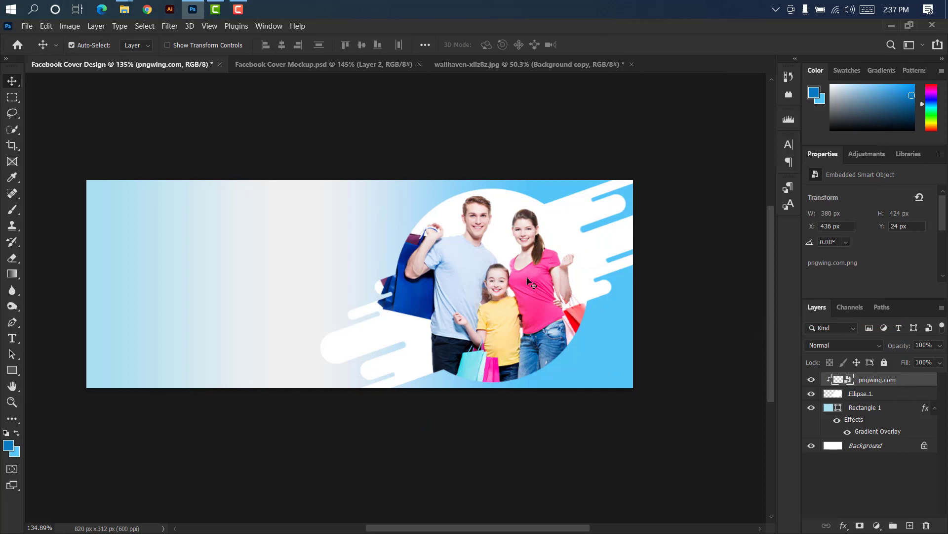
{"action": "left_click_drag", "start_coordinate": [523, 270], "coordinate": [523, 274]}
Merge the clipped family image with the white shape layer
{"action": "left_click", "coordinate": [893, 396], "text": "ctrl"}
{"action": "right_click", "coordinate": [893, 395]}
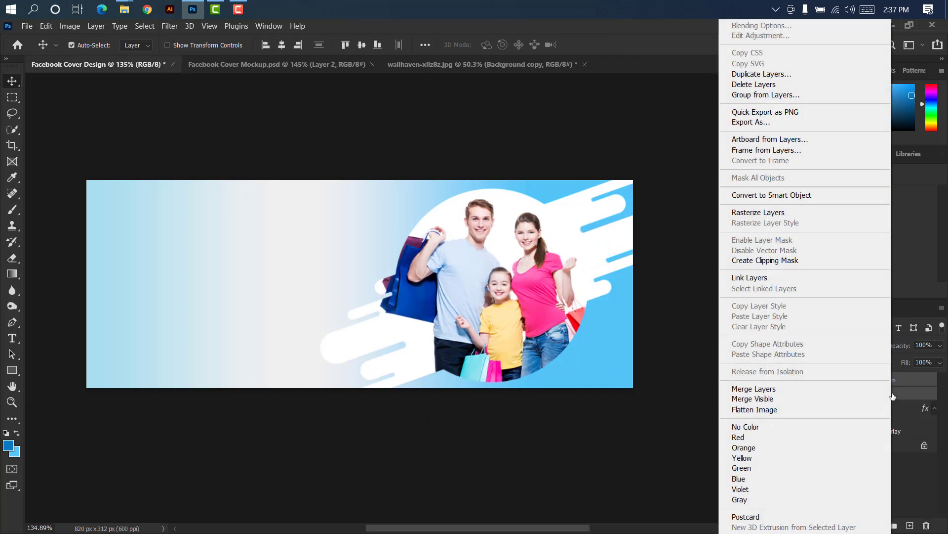
{"action": "left_click", "coordinate": [840, 389]}
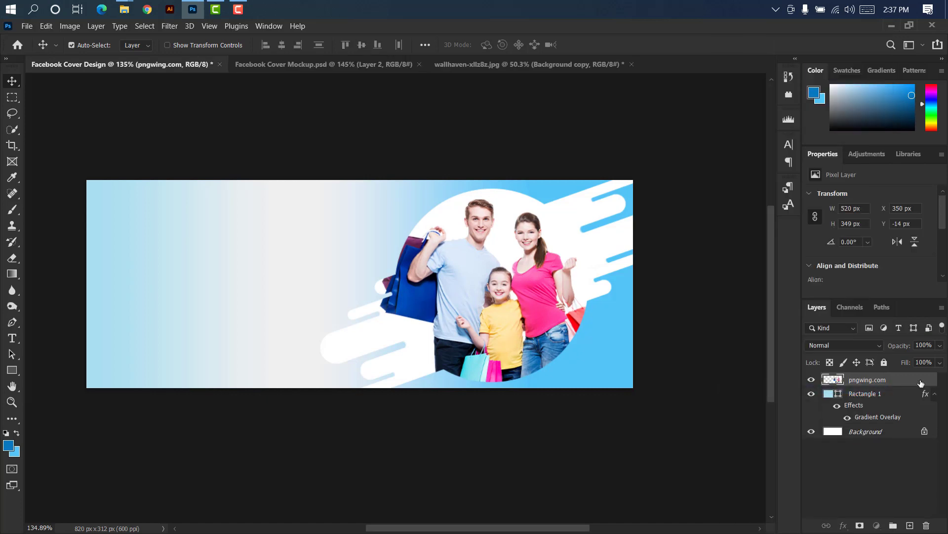
Apply an Inner Shadow to the merged family image layer with 47% opacity, 4 px distance and 3 px size
{"action": "left_click_drag", "start_coordinate": [556, 60], "coordinate": [683, 48]}
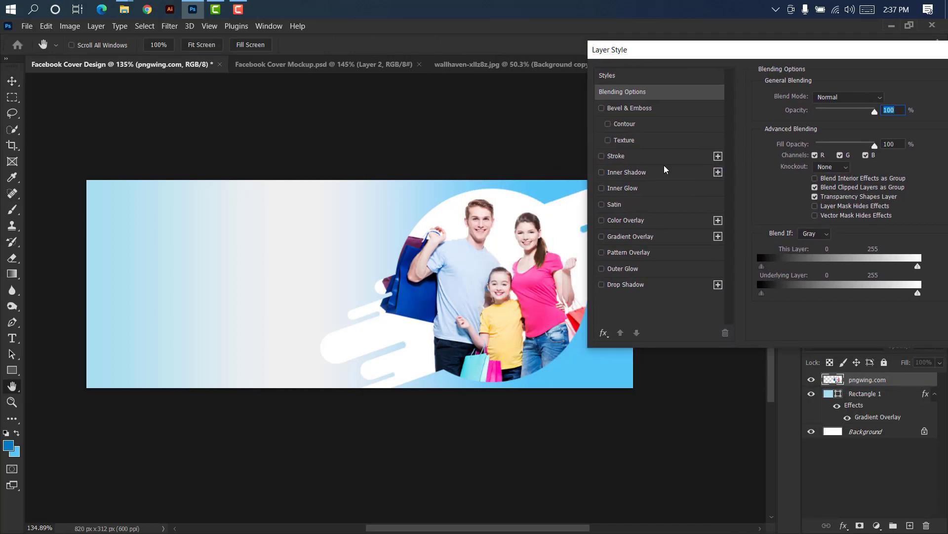
{"action": "left_click", "coordinate": [634, 173]}
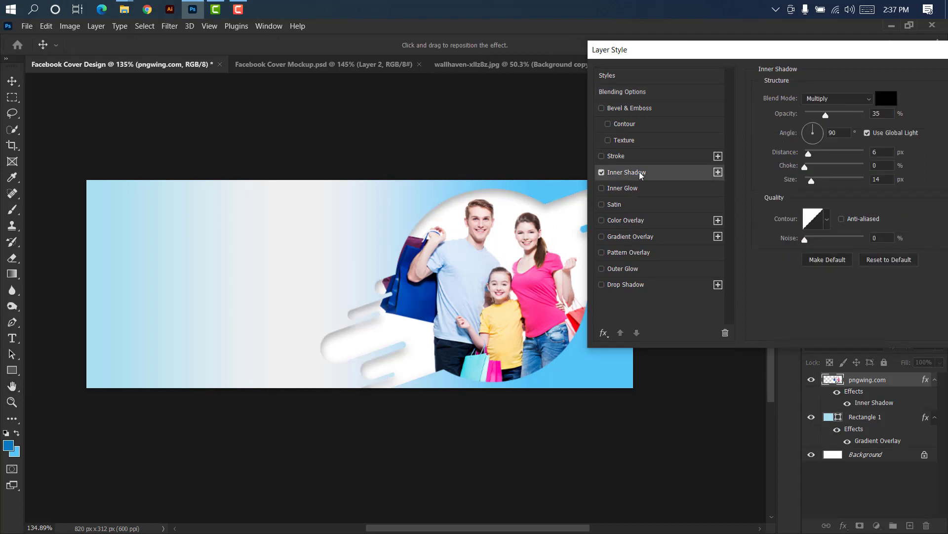
{"action": "left_click_drag", "start_coordinate": [823, 117], "coordinate": [841, 112]}
{"action": "left_click_drag", "start_coordinate": [809, 155], "coordinate": [809, 186]}
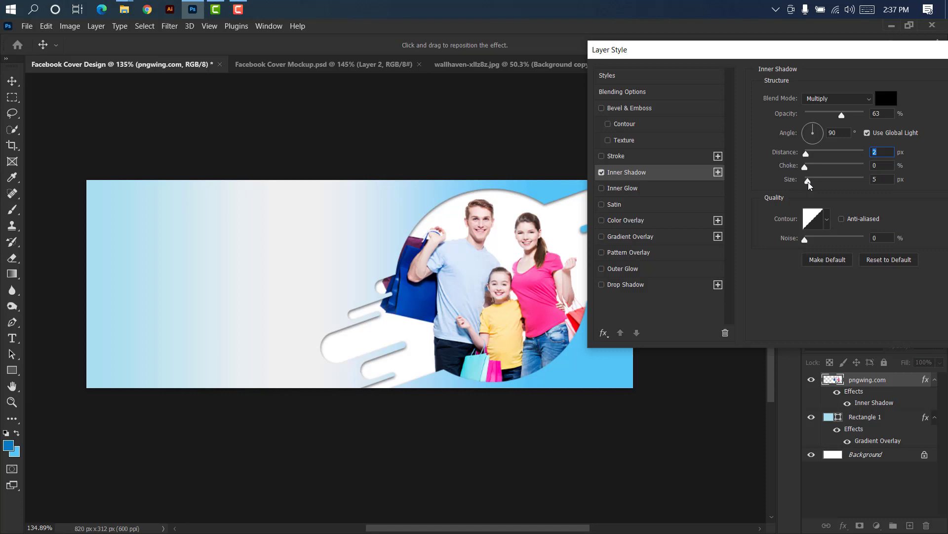
{"action": "left_click_drag", "start_coordinate": [809, 185], "coordinate": [809, 155]}
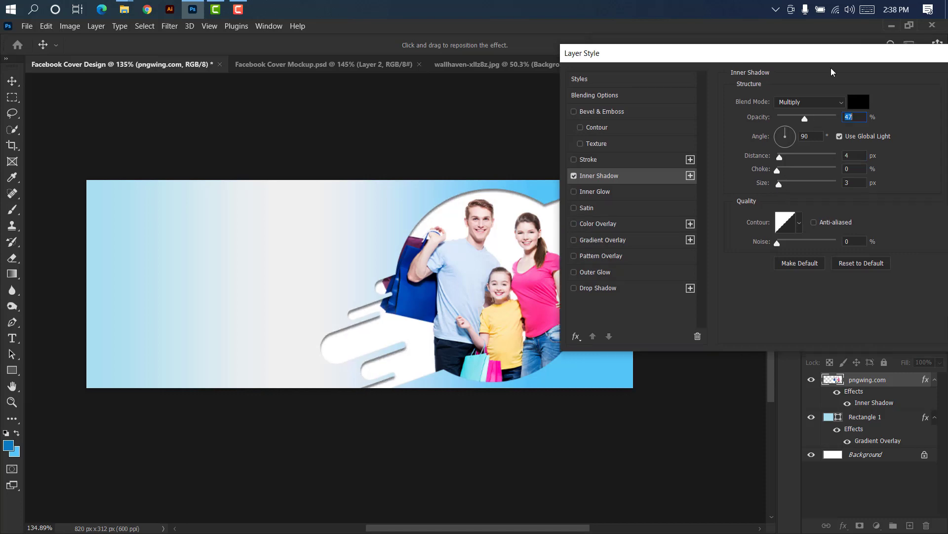
{"action": "left_click_drag", "start_coordinate": [859, 59], "coordinate": [776, 60]}
{"action": "left_click", "coordinate": [903, 81]}
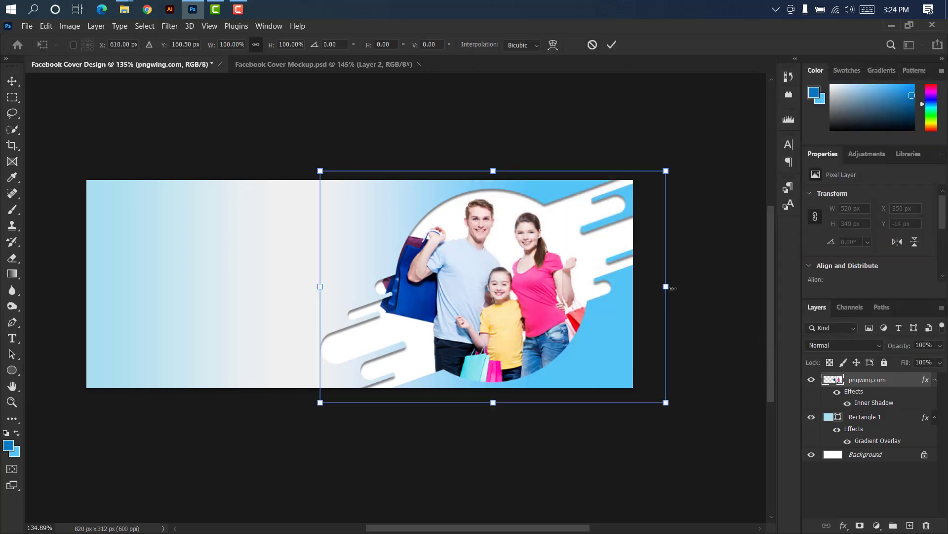
Scale the family image layer down to about 90.38% within the banner
{"action": "left_click_drag", "start_coordinate": [673, 289], "coordinate": [664, 289]}
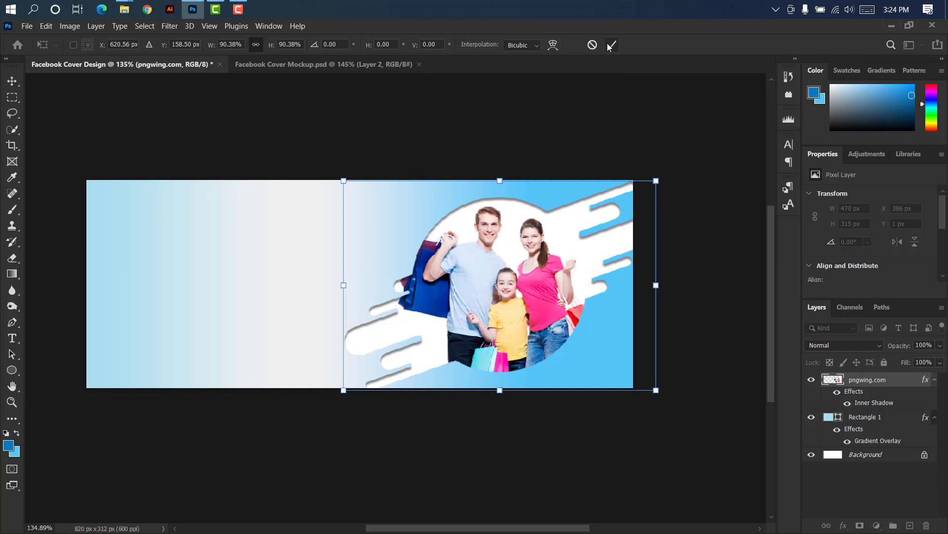
{"action": "left_click", "coordinate": [611, 46]}
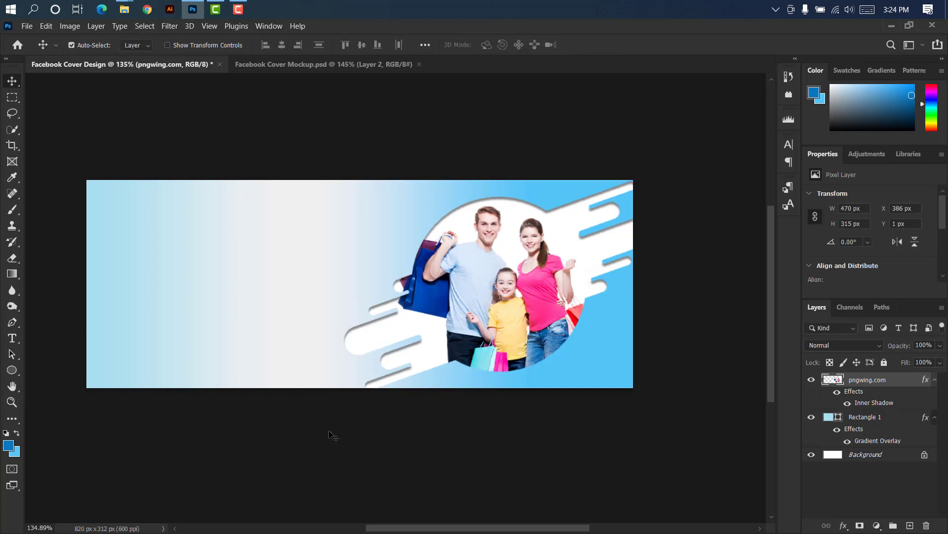
Draw a blue circle of about 79 × 79 px just left of the family image with the Ellipse tool
{"action": "left_click", "coordinate": [13, 372]}
{"action": "left_click", "coordinate": [59, 384]}
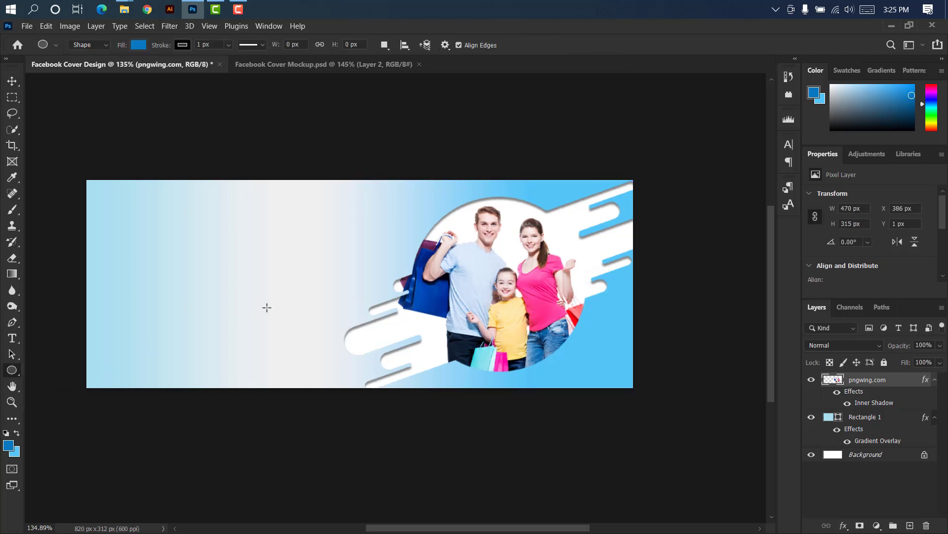
{"action": "left_click_drag", "start_coordinate": [316, 246], "coordinate": [367, 298]}
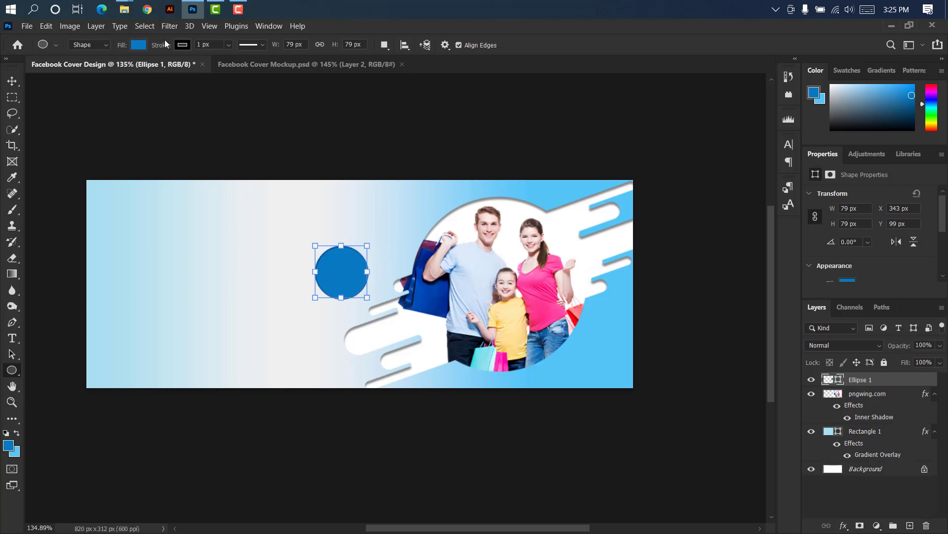
{"action": "left_click", "coordinate": [12, 81]}
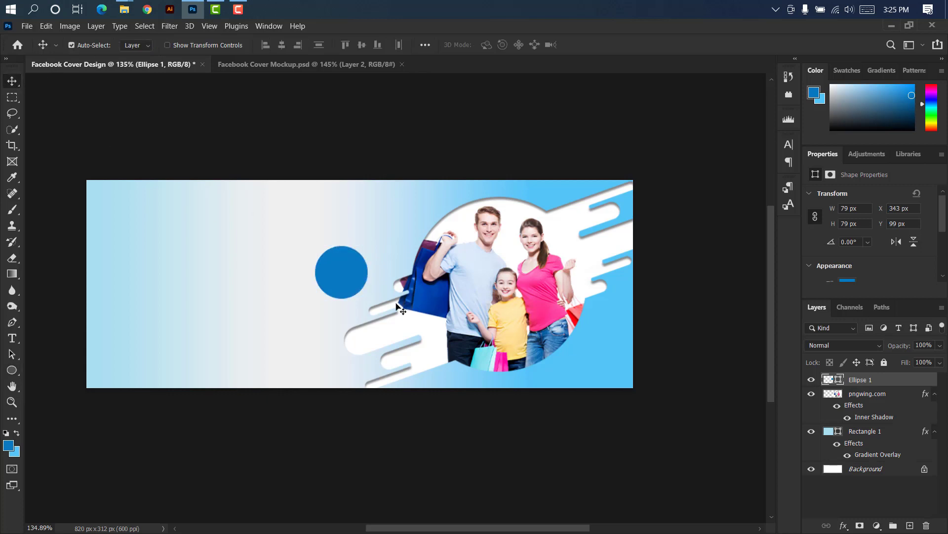
Change the blue circle's fill to white (ffffff)
{"action": "double_click", "coordinate": [843, 381]}
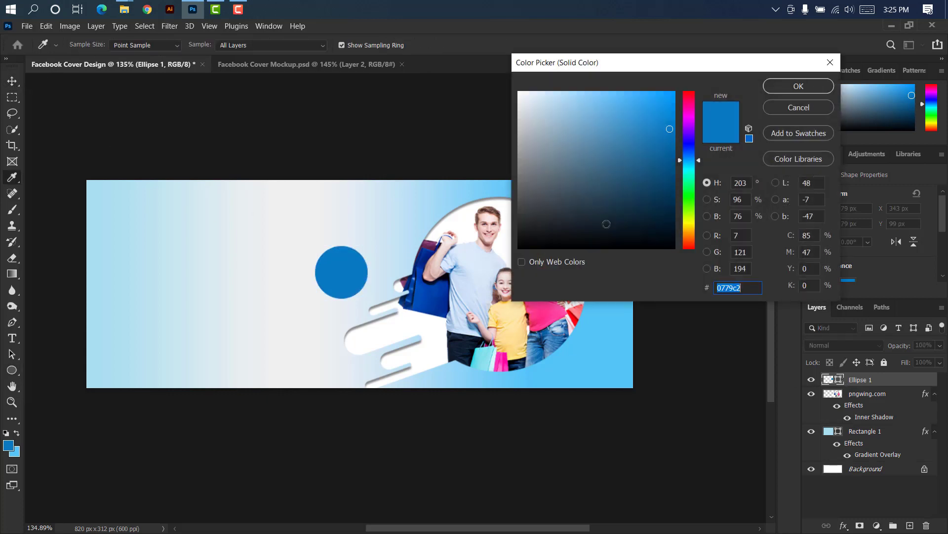
{"action": "type", "text": "ffffff"}
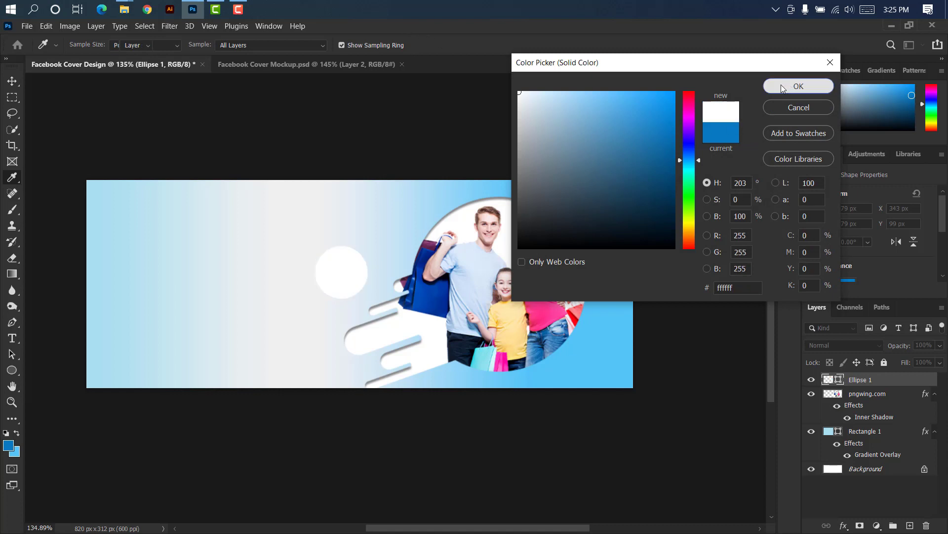
{"action": "left_click", "coordinate": [796, 85]}
Enlarge the white circle to about 85.67 × 85.67 px and place it over the lower-right edge of the family image
{"action": "key", "text": "ctrl+t"}
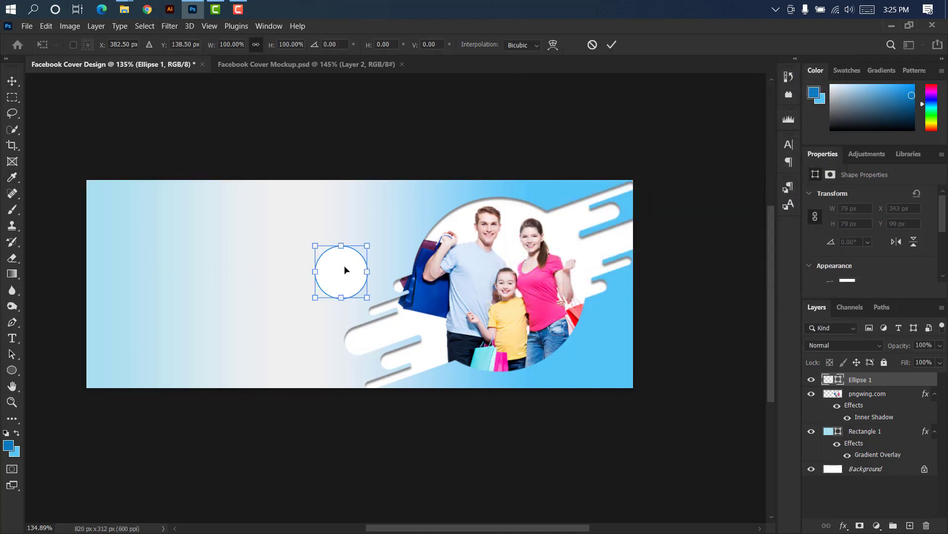
{"action": "left_click_drag", "start_coordinate": [345, 269], "coordinate": [598, 313]}
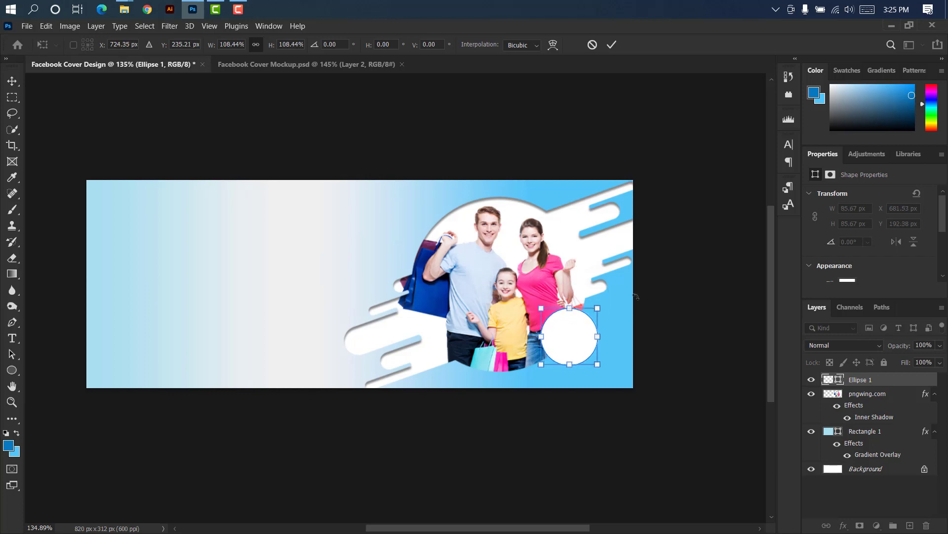
{"action": "left_click", "coordinate": [611, 45]}
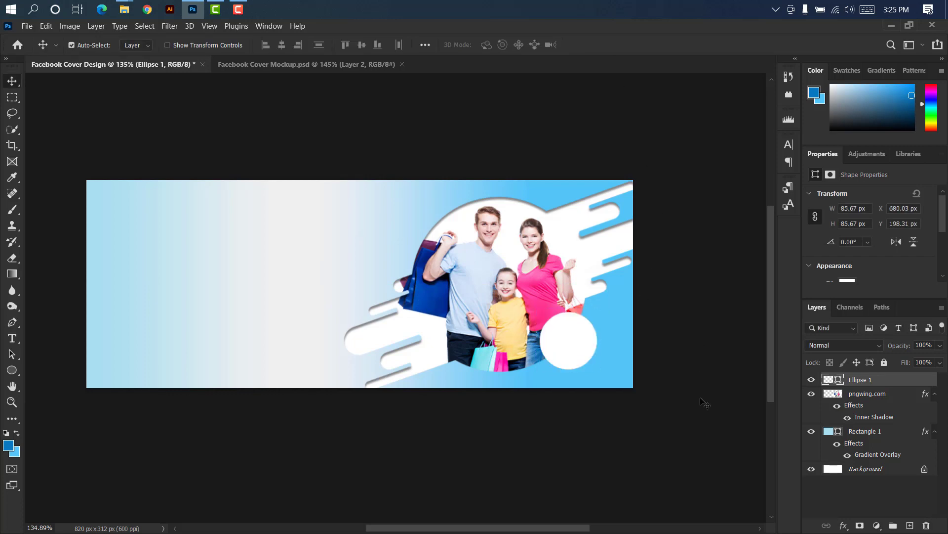
Apply an Inner Shadow to the white circle with 49% opacity, 4 px distance and 4 px size
{"action": "double_click", "coordinate": [928, 379]}
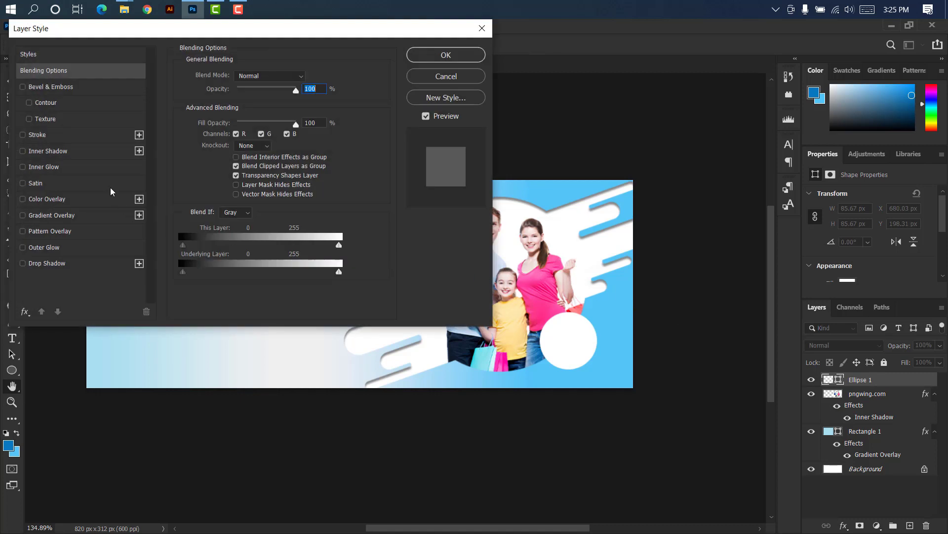
{"action": "left_click", "coordinate": [88, 157]}
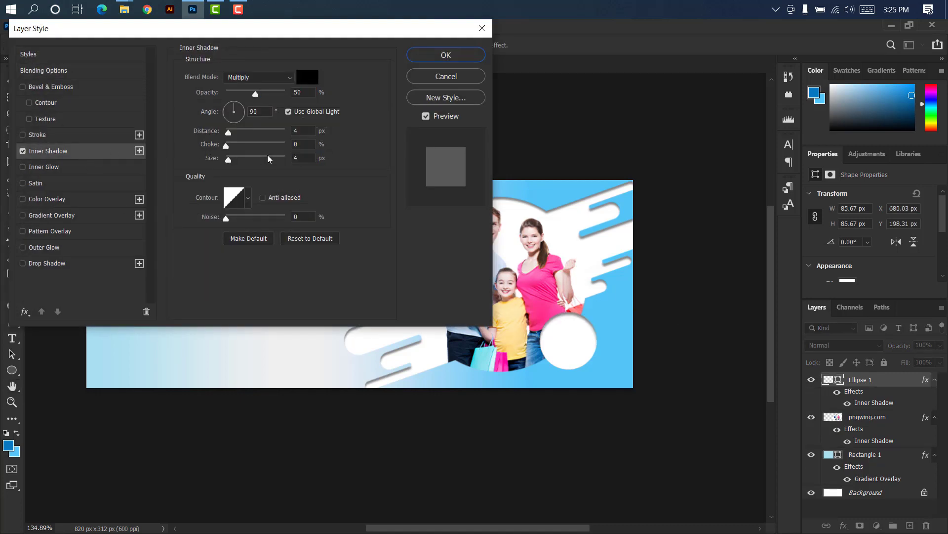
{"action": "left_click", "coordinate": [228, 159]}
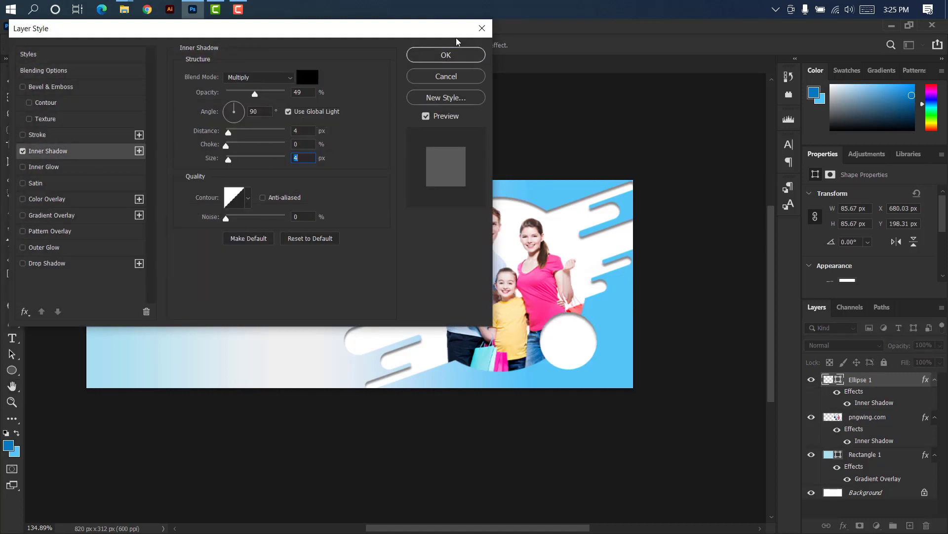
{"action": "left_click", "coordinate": [438, 56]}
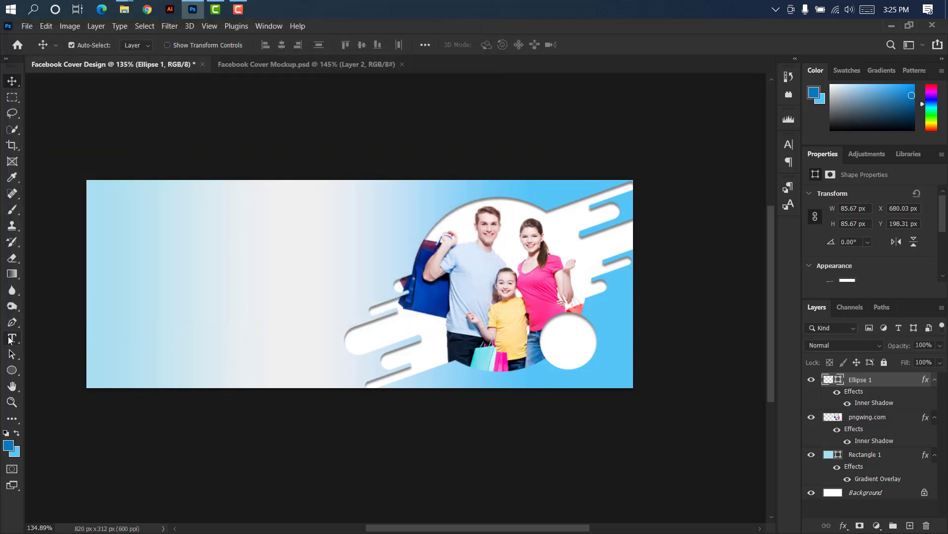
Add the text "50%" in Nulshock Bold on the blank area beside the family image
{"action": "left_click", "coordinate": [12, 338]}
{"action": "left_click", "coordinate": [313, 265]}
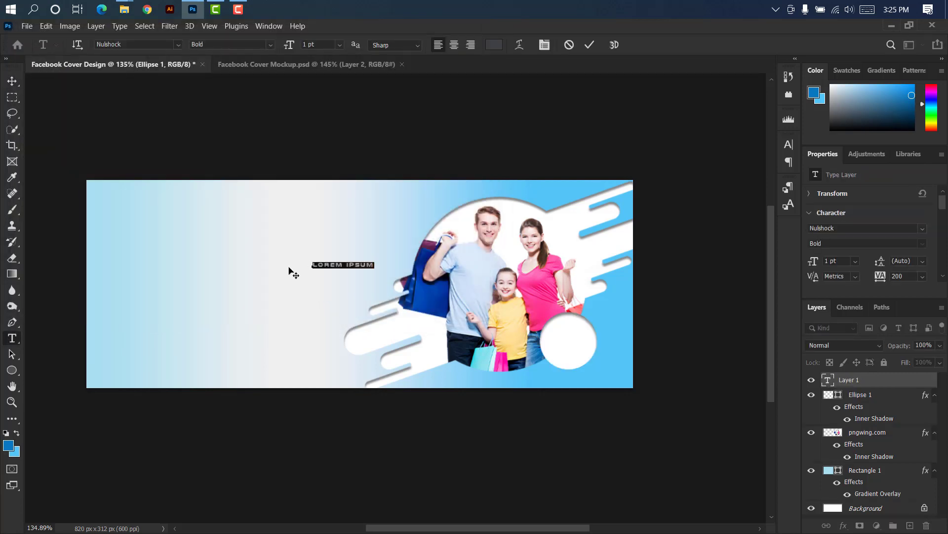
{"action": "key", "text": "BackSpace"}
{"action": "left_click", "coordinate": [590, 45]}
{"action": "left_click", "coordinate": [12, 81]}
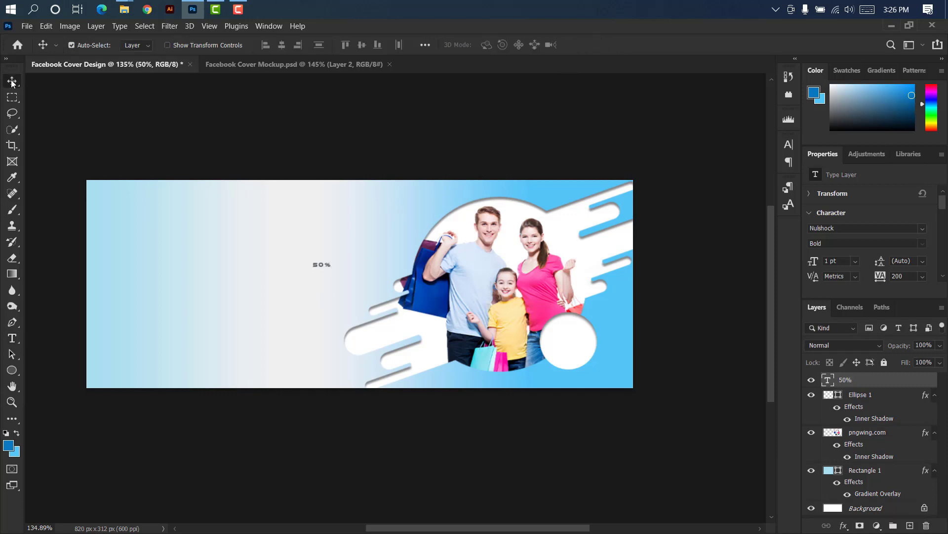
Scale the 50% text up to about 480% and move it onto the white circle
{"action": "key", "text": "ctrl+t"}
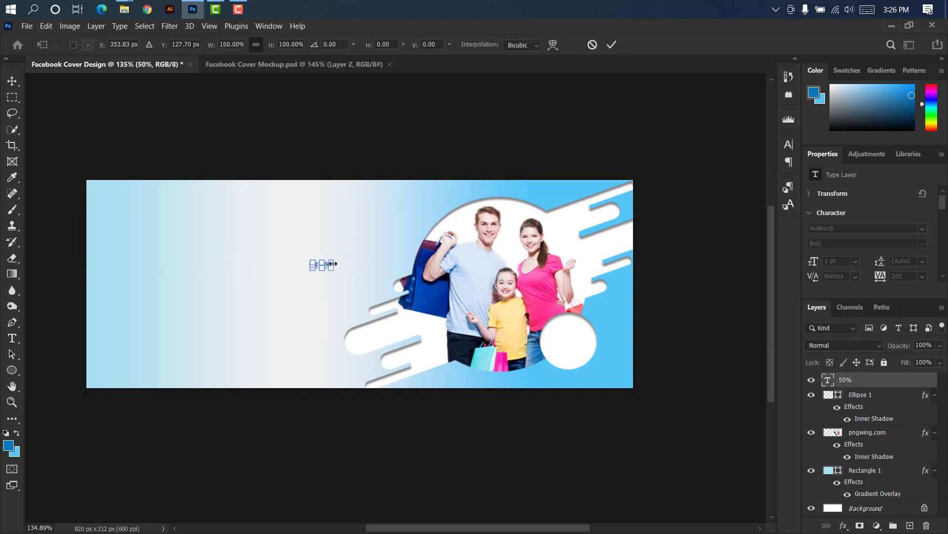
{"action": "left_click_drag", "start_coordinate": [333, 263], "coordinate": [589, 340]}
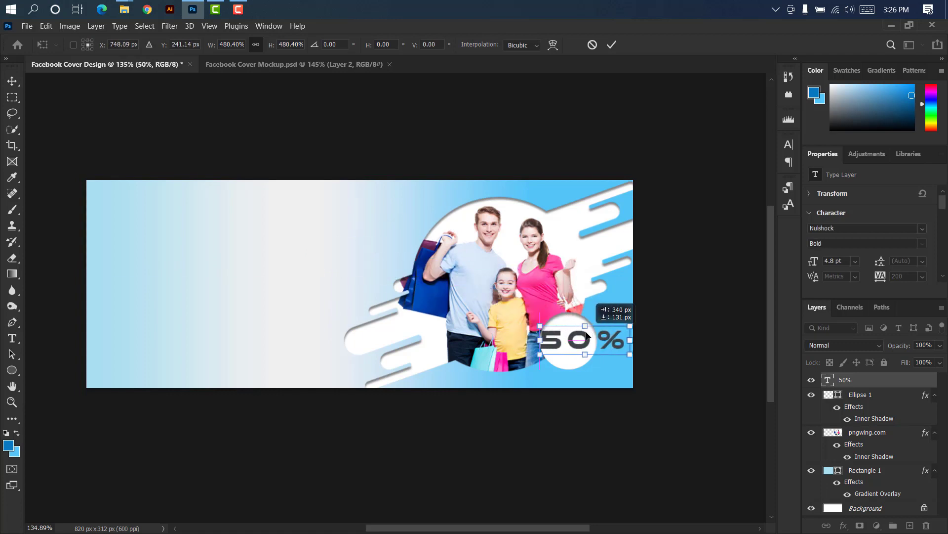
{"action": "left_click", "coordinate": [613, 44]}
Set the 50% text's tracking to 0 and its color to the banner's light blue (53c5f8)
{"action": "left_click", "coordinate": [789, 144]}
{"action": "left_click_drag", "start_coordinate": [726, 191], "coordinate": [720, 190]}
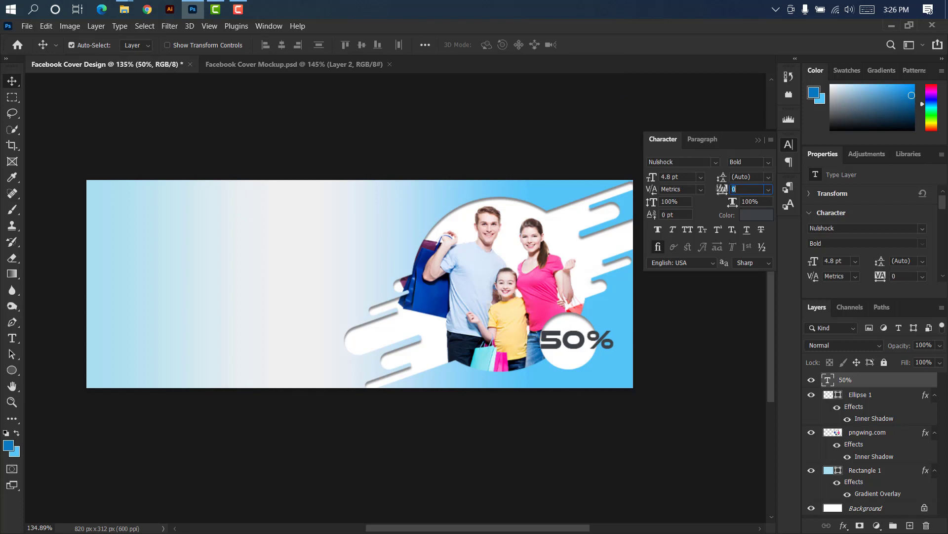
{"action": "left_click", "coordinate": [758, 216]}
{"action": "left_click", "coordinate": [618, 327]}
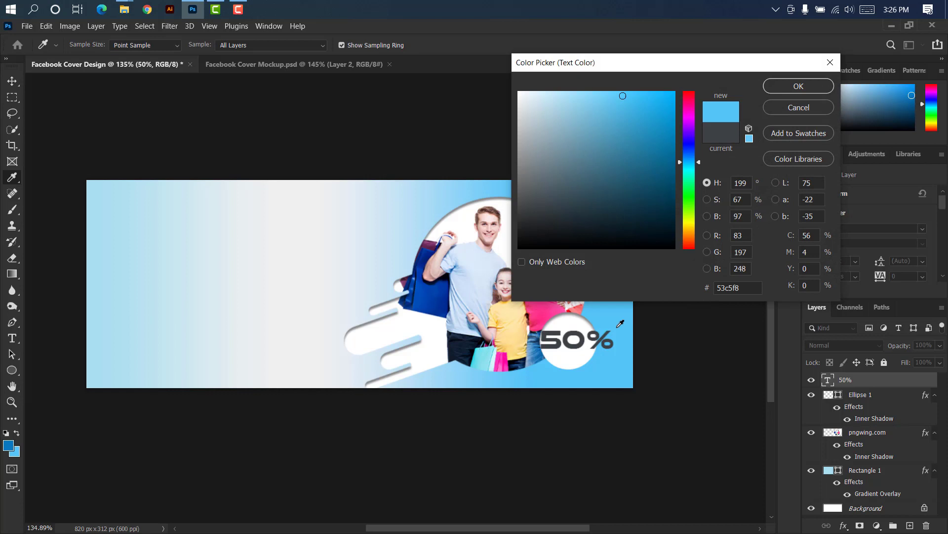
{"action": "left_click", "coordinate": [799, 87]}
{"action": "left_click", "coordinate": [759, 141]}
Scale the 50% text down to about 3.41 pt and fit it inside the white circle
{"action": "key", "text": "ctrl+t"}
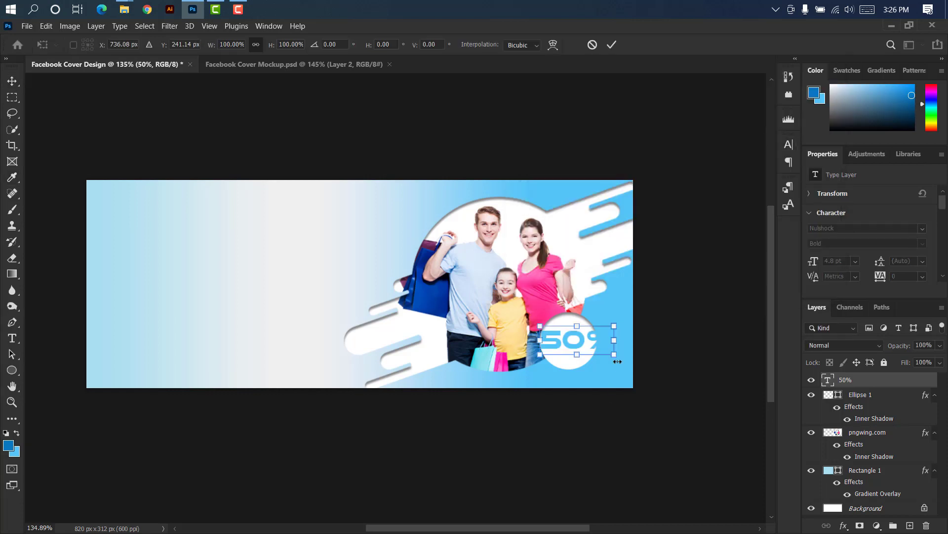
{"action": "left_click_drag", "start_coordinate": [616, 341], "coordinate": [577, 346]}
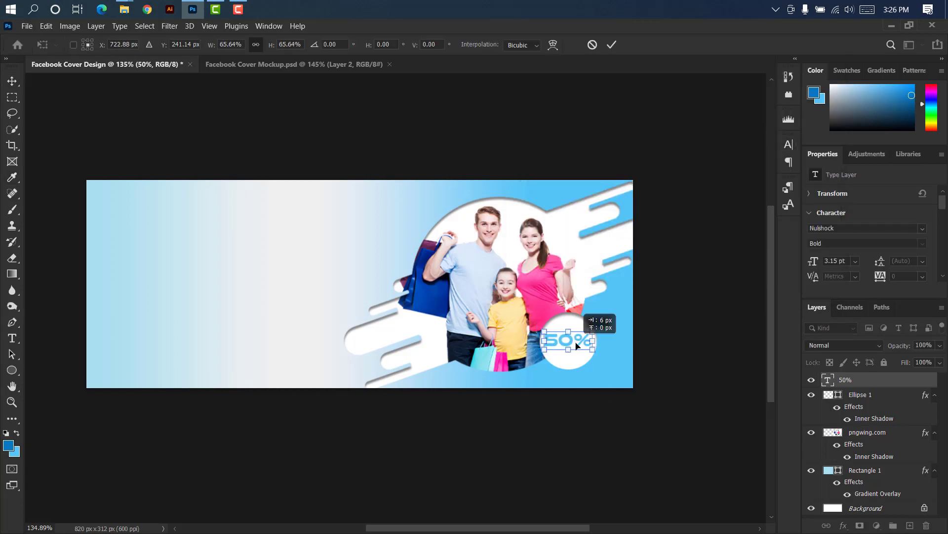
{"action": "left_click", "coordinate": [612, 44]}
Duplicate the 50% text, place the copy just below the original and change its wording to "OFF"
{"action": "left_click_drag", "start_coordinate": [913, 386], "coordinate": [913, 480]}
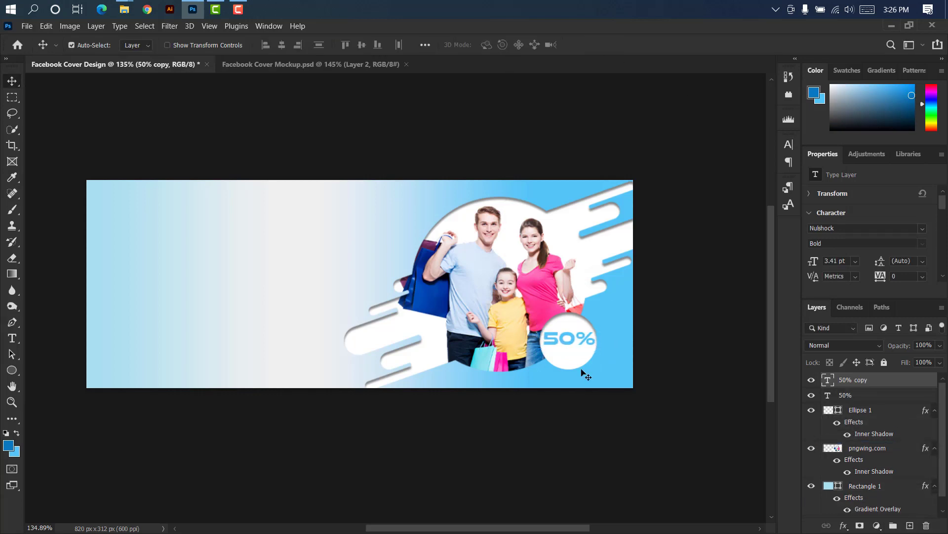
{"action": "key", "text": "ctrl+t"}
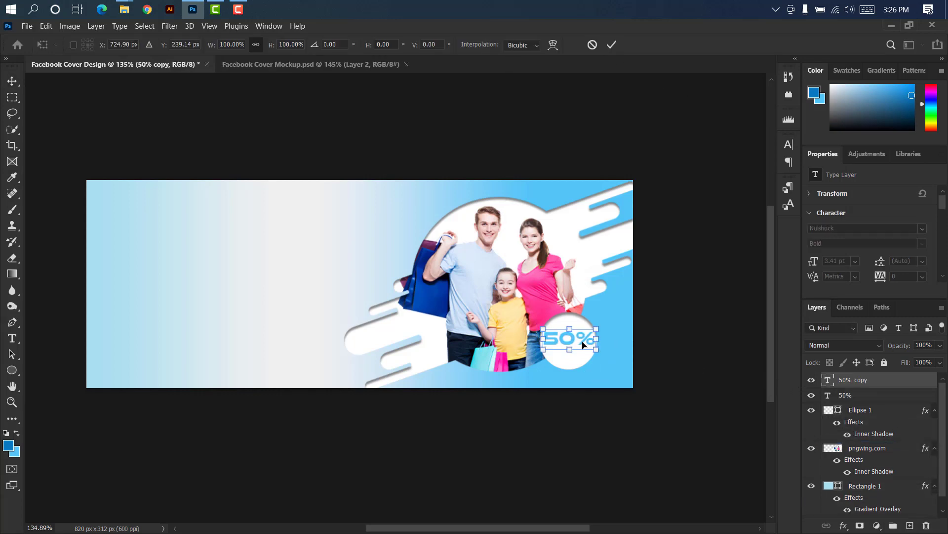
{"action": "left_click_drag", "start_coordinate": [583, 345], "coordinate": [583, 357]}
{"action": "left_click", "coordinate": [611, 45]}
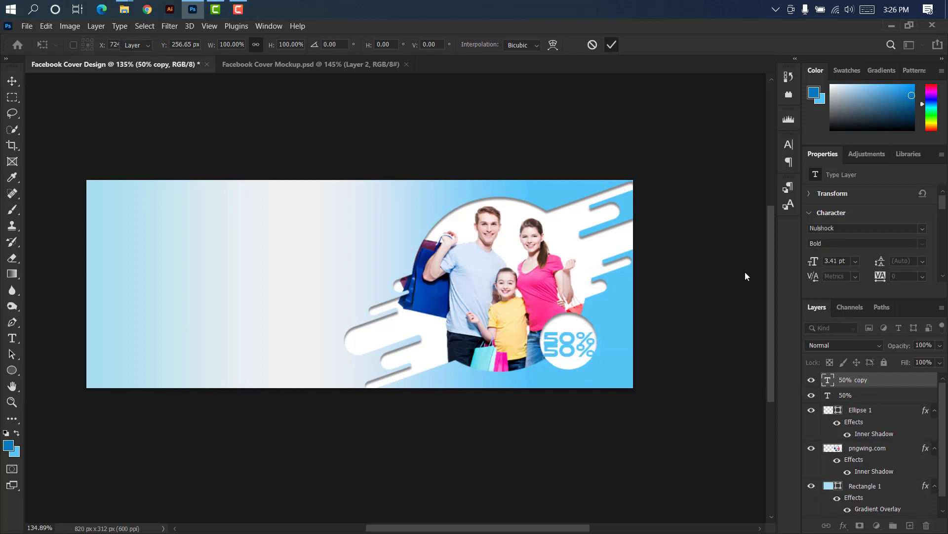
{"action": "double_click", "coordinate": [825, 382]}
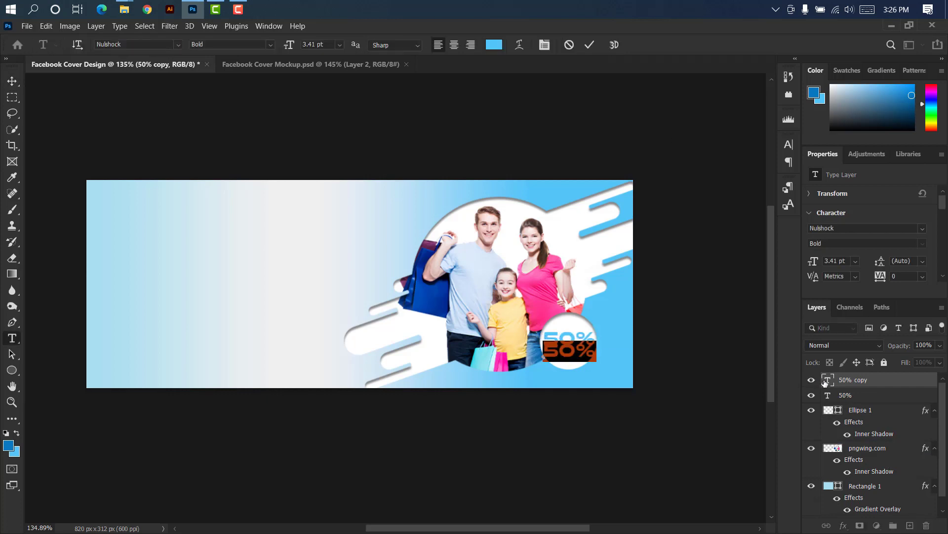
{"action": "type", "text": "OFF"}
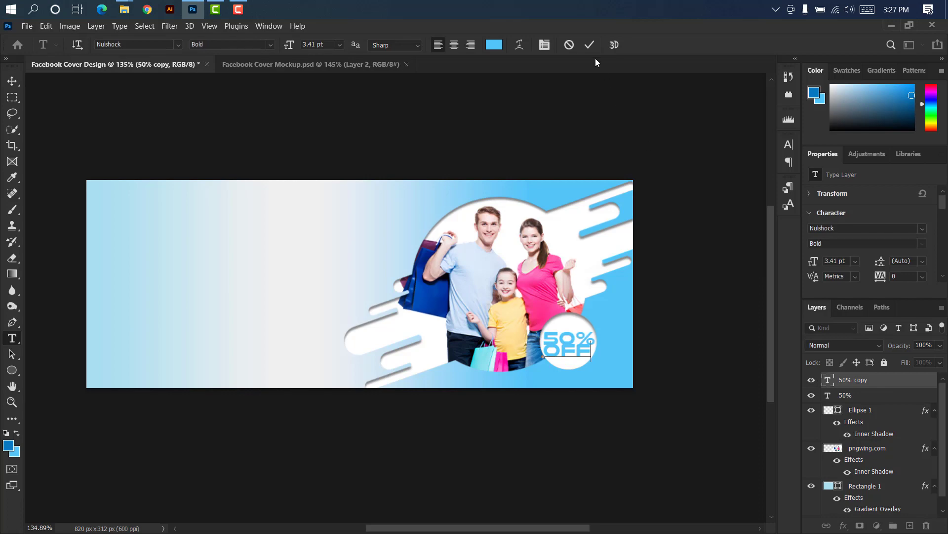
{"action": "left_click", "coordinate": [589, 45]}
Move the 50% text up to clear the line below it and shift the OFF text slightly right
{"action": "scroll", "coordinate": [540, 364], "scroll_direction": "up", "scroll_amount": 3}
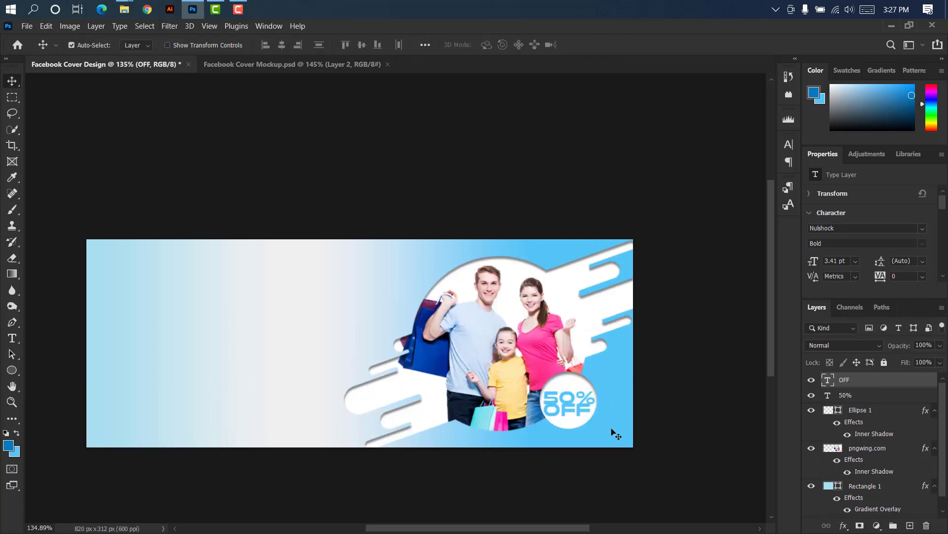
{"action": "scroll", "coordinate": [615, 434], "scroll_direction": "up", "scroll_amount": 7}
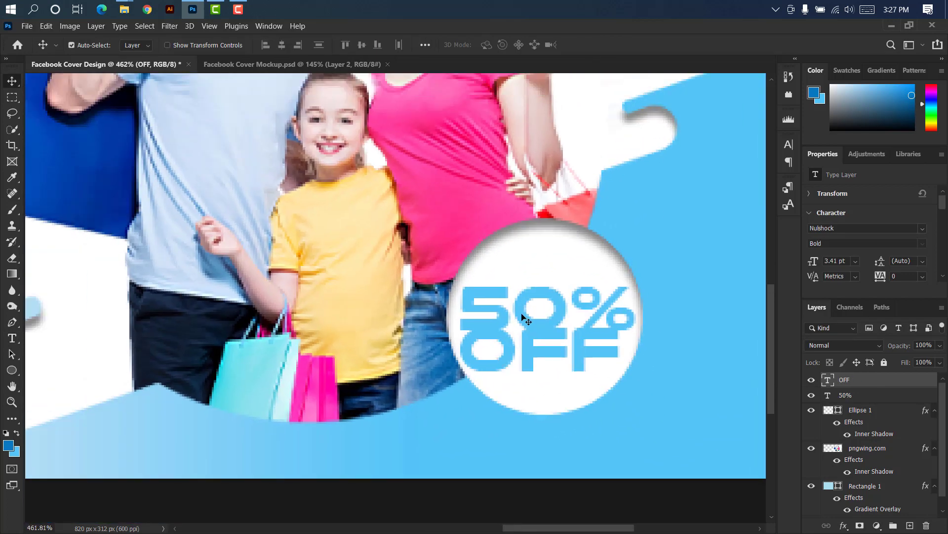
{"action": "left_click_drag", "start_coordinate": [522, 317], "coordinate": [523, 300]}
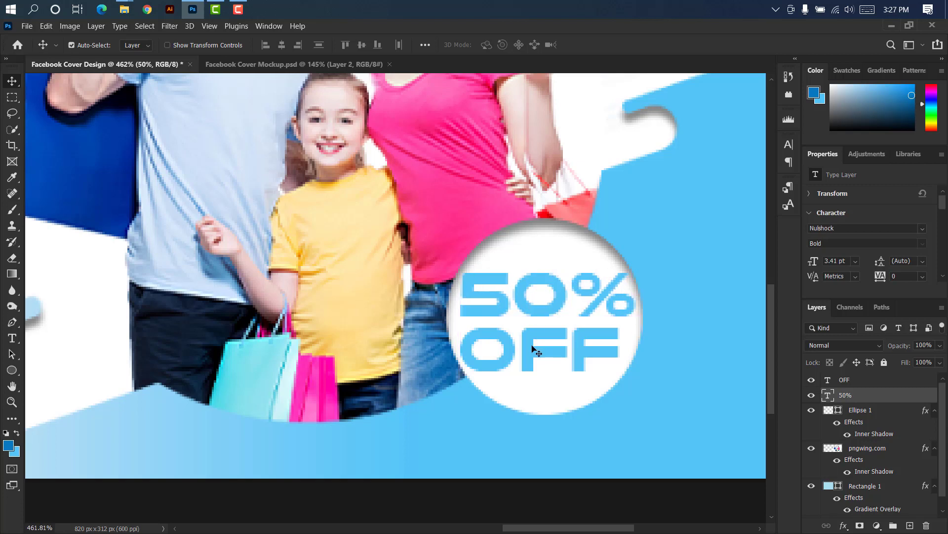
{"action": "left_click_drag", "start_coordinate": [529, 350], "coordinate": [538, 356]}
Scale the 50% text down to about 2.6 pt and position it just above the OFF text
{"action": "left_click", "coordinate": [588, 311]}
{"action": "key", "text": "ctrl+t"}
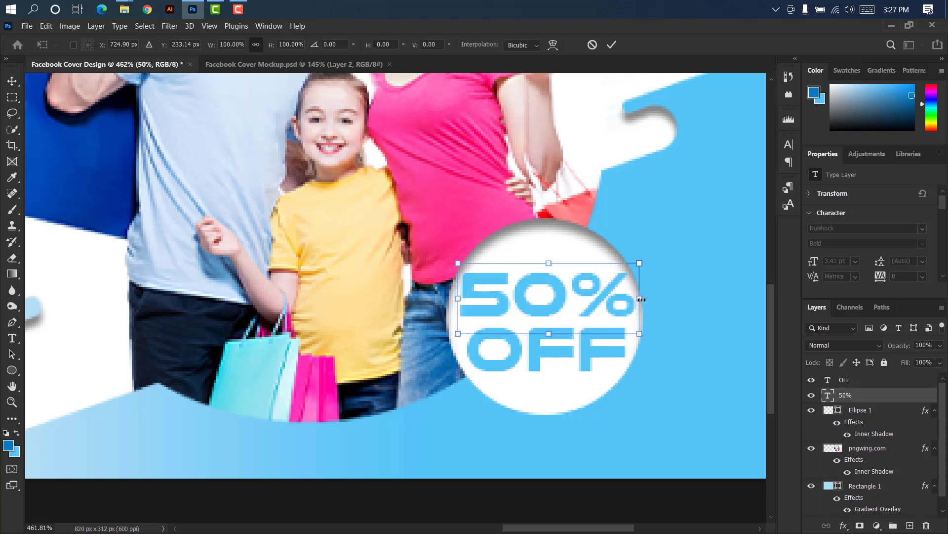
{"action": "left_click_drag", "start_coordinate": [641, 299], "coordinate": [623, 298]}
{"action": "left_click_drag", "start_coordinate": [459, 297], "coordinate": [485, 296]}
{"action": "left_click_drag", "start_coordinate": [587, 296], "coordinate": [566, 309]}
{"action": "left_click", "coordinate": [612, 44]}
Reposition the 50% and OFF texts together so they sit centered in the white circle
{"action": "left_click", "coordinate": [872, 383], "text": "shift"}
{"action": "key", "text": "ctrl+t"}
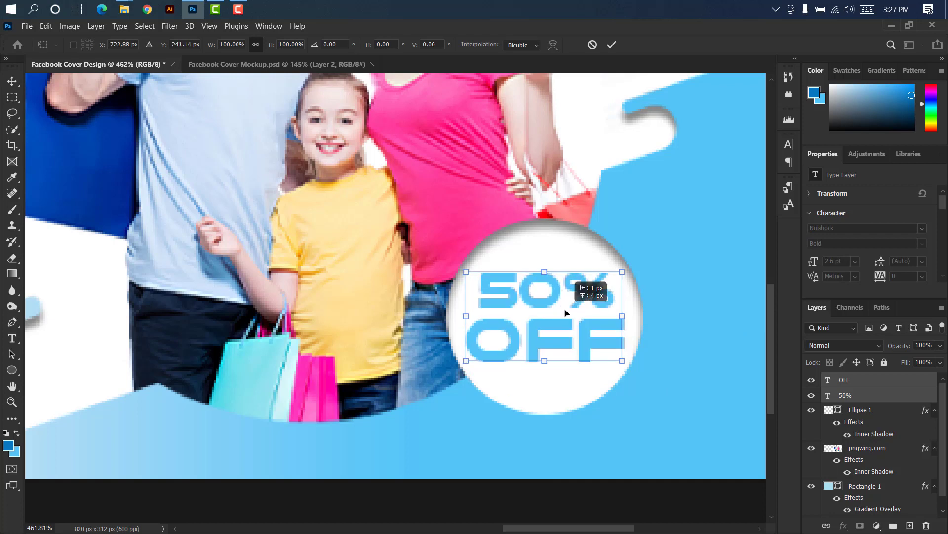
{"action": "key", "text": "Return"}
{"action": "key", "text": "ctrl+0"}
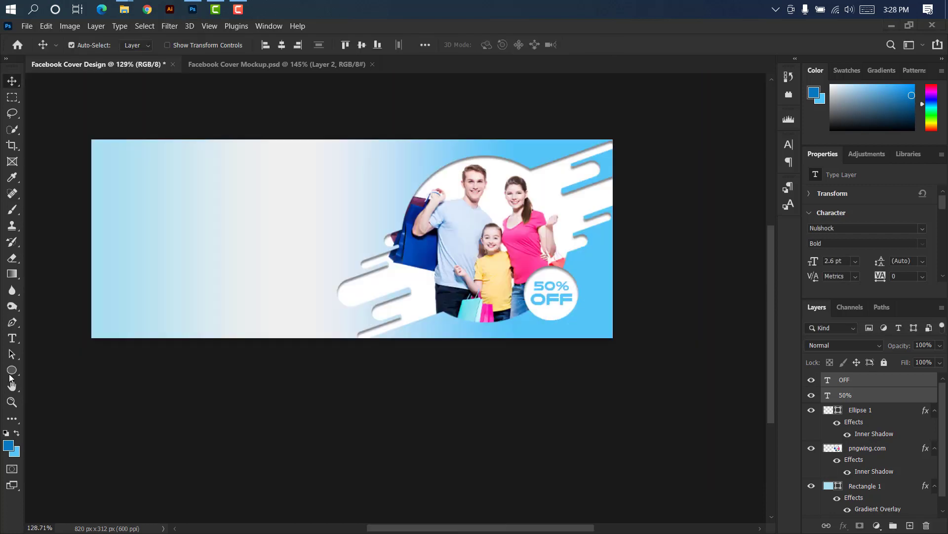
Draw a blue square of about 47 × 47 px with the Rectangle tool on the blank area beside the family image
{"action": "right_click", "coordinate": [12, 369]}
{"action": "left_click", "coordinate": [55, 369]}
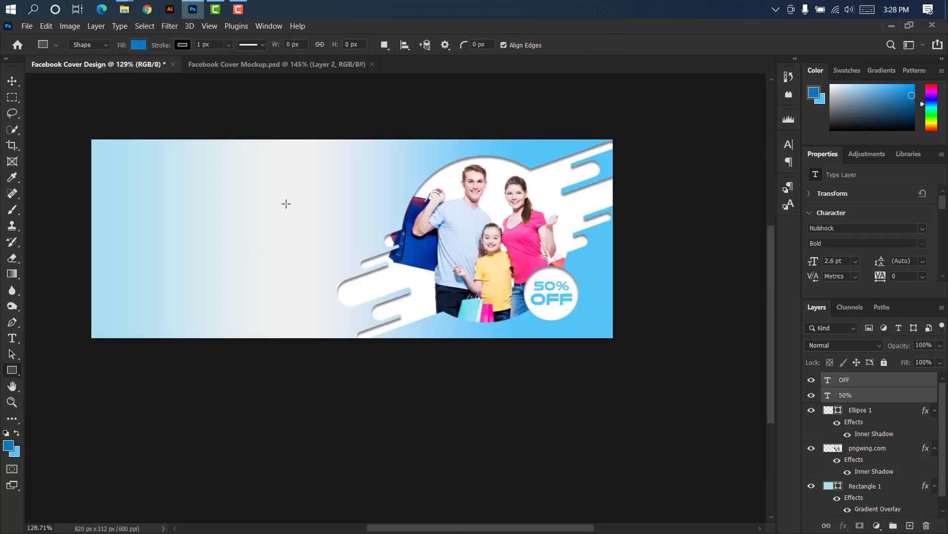
{"action": "left_click_drag", "start_coordinate": [283, 199], "coordinate": [312, 228]}
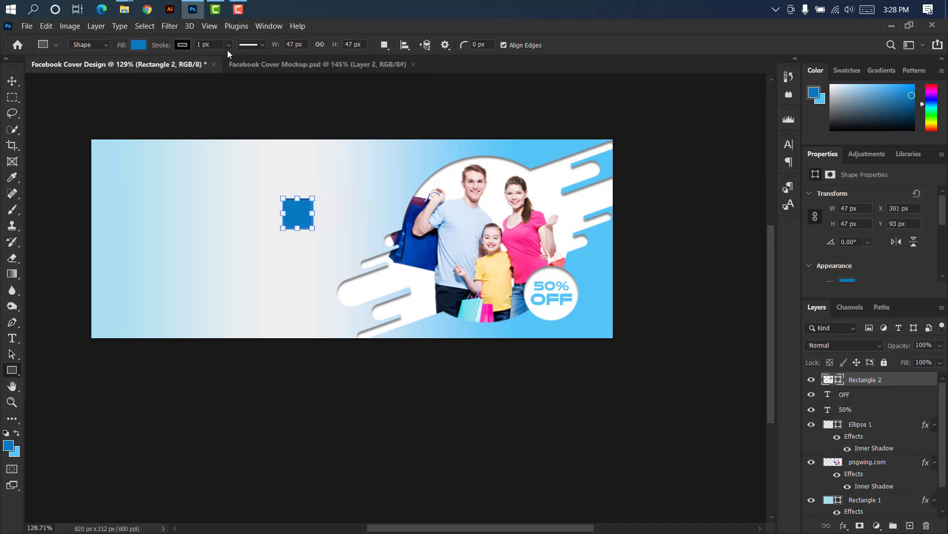
Rotate the blue square 45° into a diamond
{"action": "left_click", "coordinate": [12, 80]}
{"action": "scroll", "coordinate": [279, 194], "scroll_direction": "up", "scroll_amount": 1}
{"action": "scroll", "coordinate": [298, 237], "scroll_direction": "up", "scroll_amount": 5}
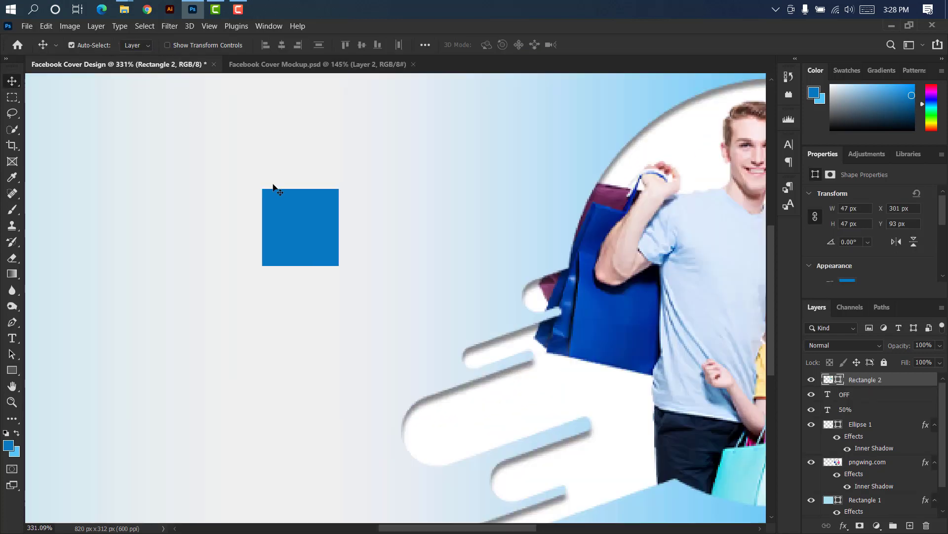
{"action": "key", "text": "ctrl+t"}
{"action": "key", "text": "ctrl+t"}
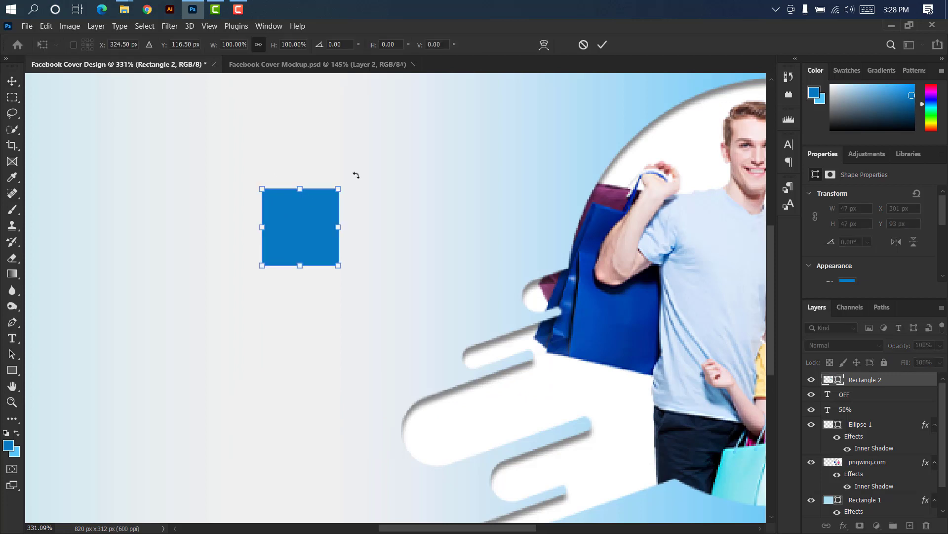
{"action": "left_click", "coordinate": [341, 44]}
{"action": "type", "text": "45"}
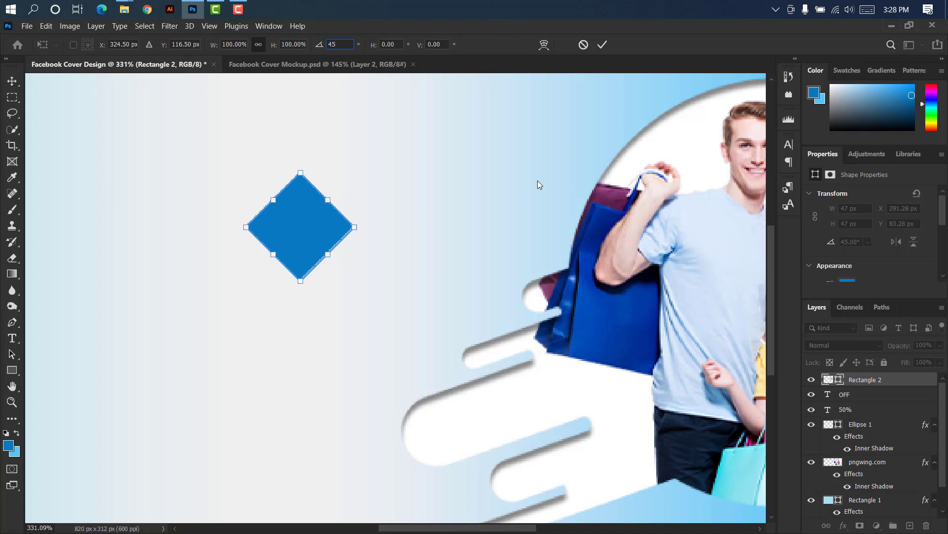
{"action": "left_click", "coordinate": [604, 45]}
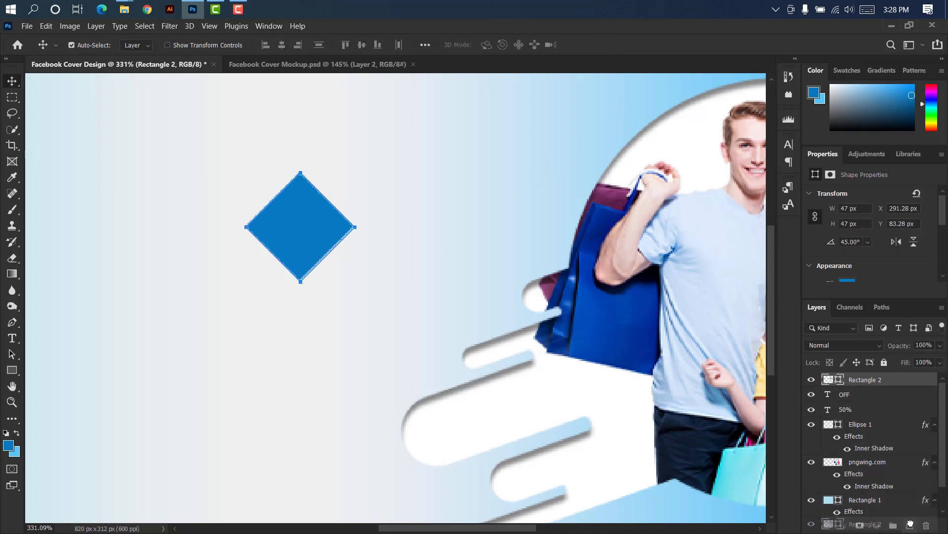
Duplicate the blue diamond and offset the copy 12 px straight down from the original
{"action": "key", "text": "ctrl+j"}
{"action": "key", "text": "ctrl+t"}
{"action": "left_click_drag", "start_coordinate": [315, 202], "coordinate": [320, 221]}
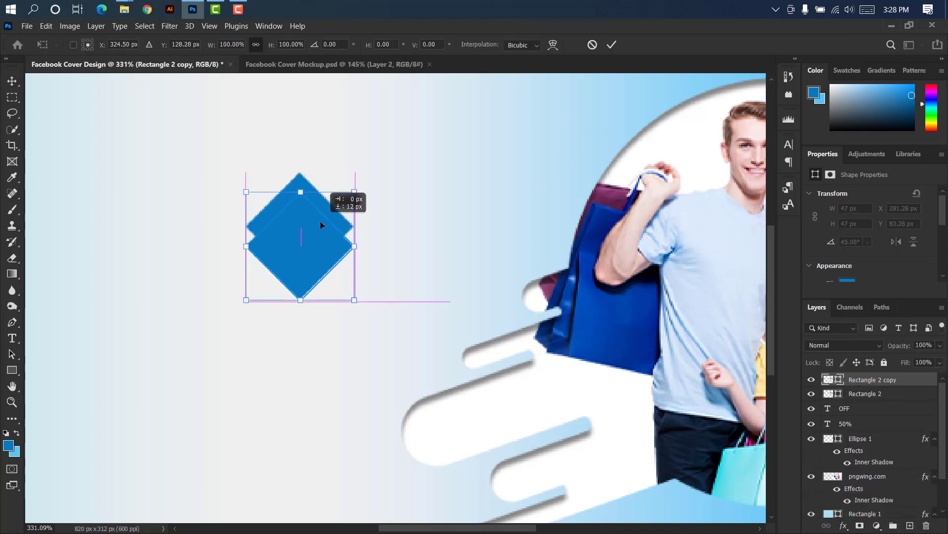
{"action": "left_click", "coordinate": [611, 45]}
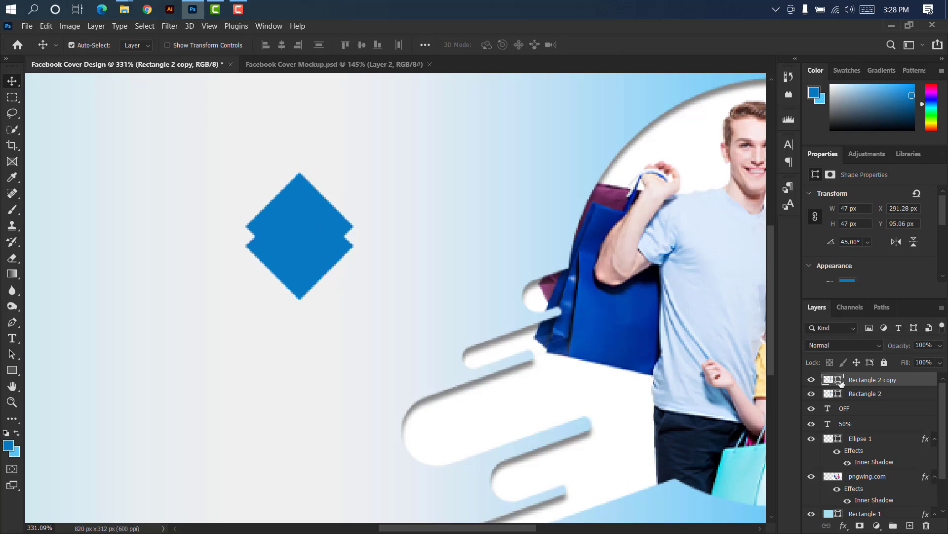
Recolor the duplicated diamond to a lighter, less saturated blue than the original
{"action": "double_click", "coordinate": [841, 380]}
{"action": "left_click", "coordinate": [601, 127]}
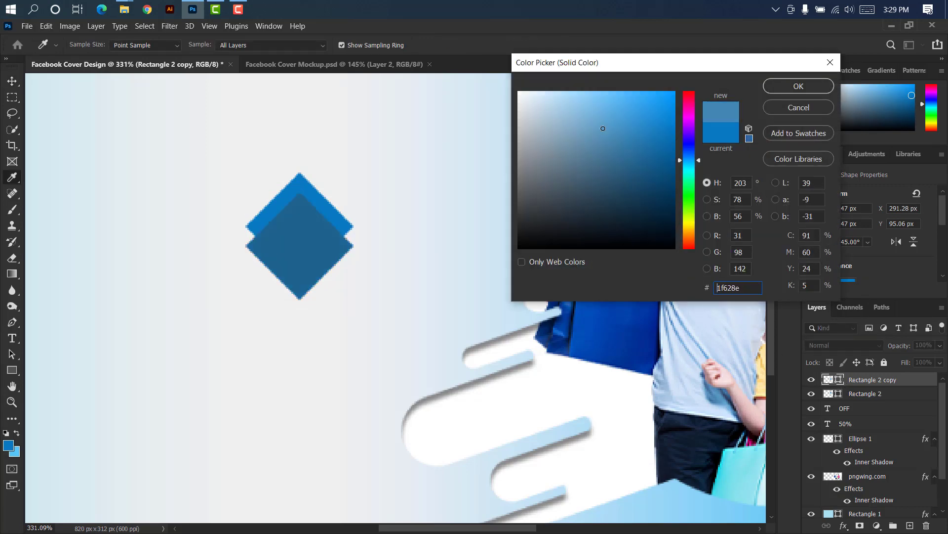
{"action": "left_click", "coordinate": [638, 127]}
{"action": "left_click", "coordinate": [781, 91]}
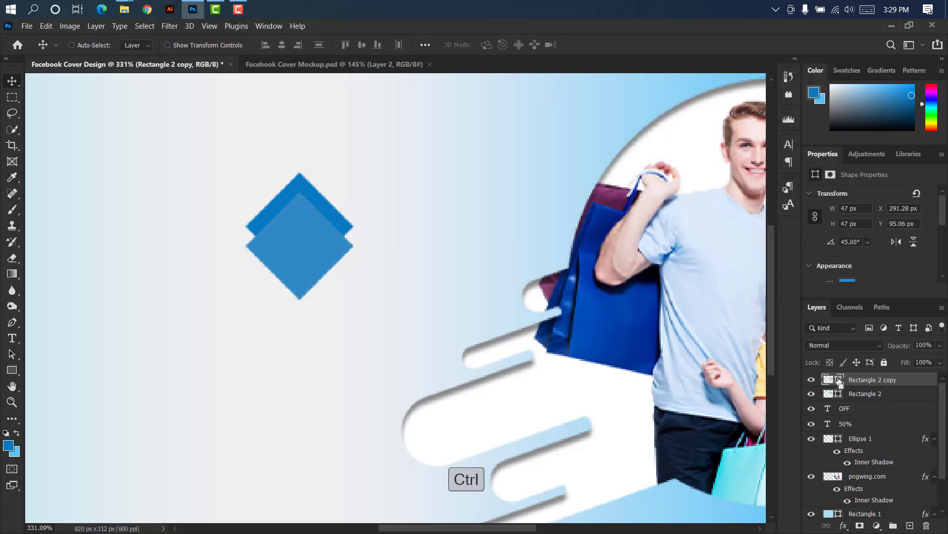
Rasterize the original diamond, cut the copy's outline out of it to leave a chevron, and delete the copy layer
{"action": "left_click", "coordinate": [838, 381], "text": "ctrl"}
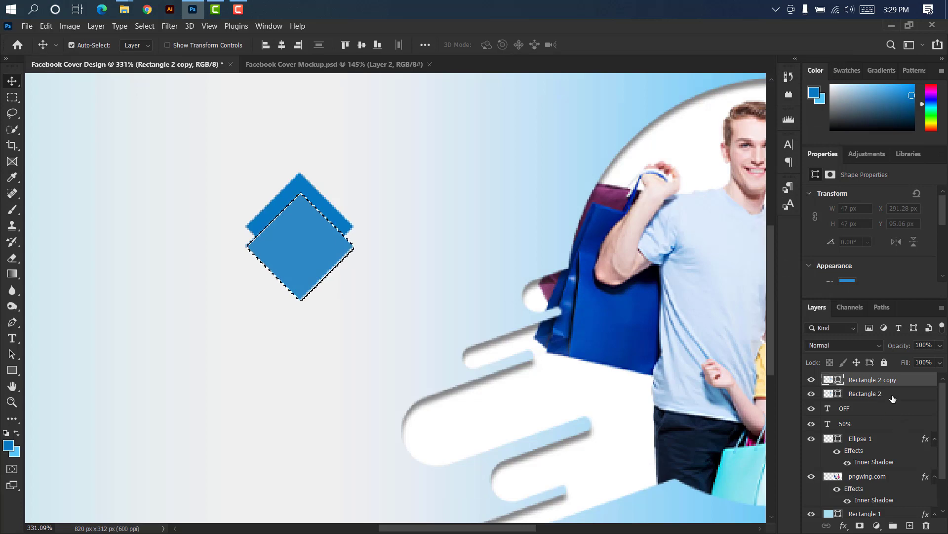
{"action": "left_click", "coordinate": [874, 394]}
{"action": "right_click", "coordinate": [872, 396]}
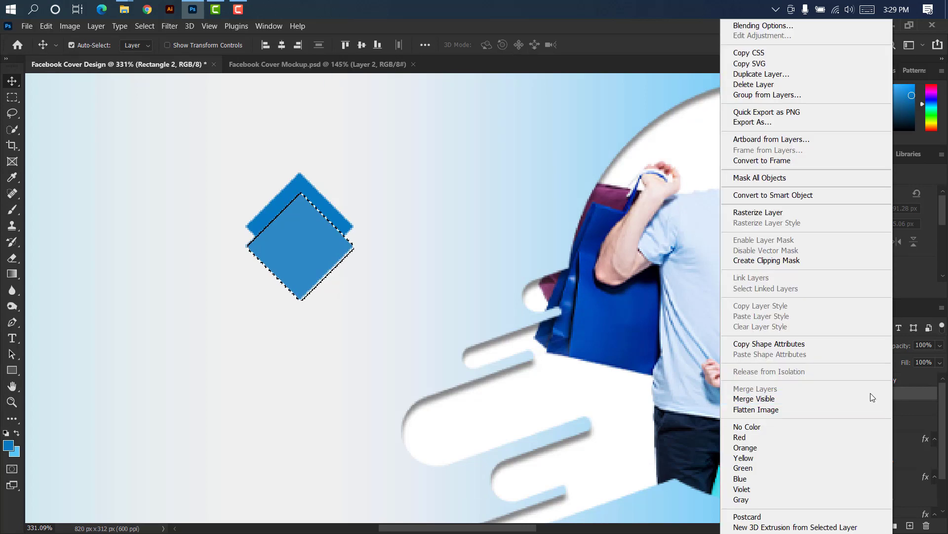
{"action": "left_click", "coordinate": [781, 212]}
{"action": "key", "text": "Delete"}
{"action": "left_click_drag", "start_coordinate": [906, 383], "coordinate": [926, 524]}
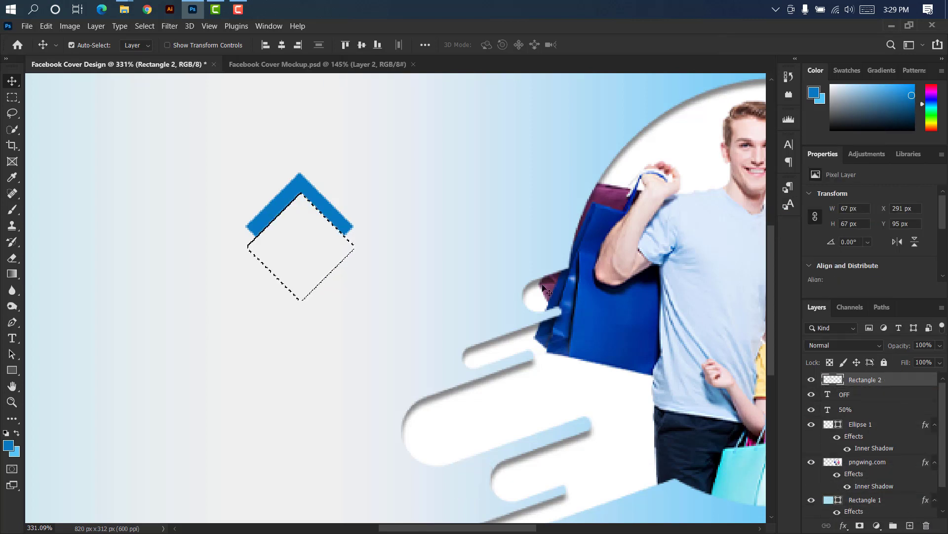
{"action": "key", "text": "ctrl+d"}
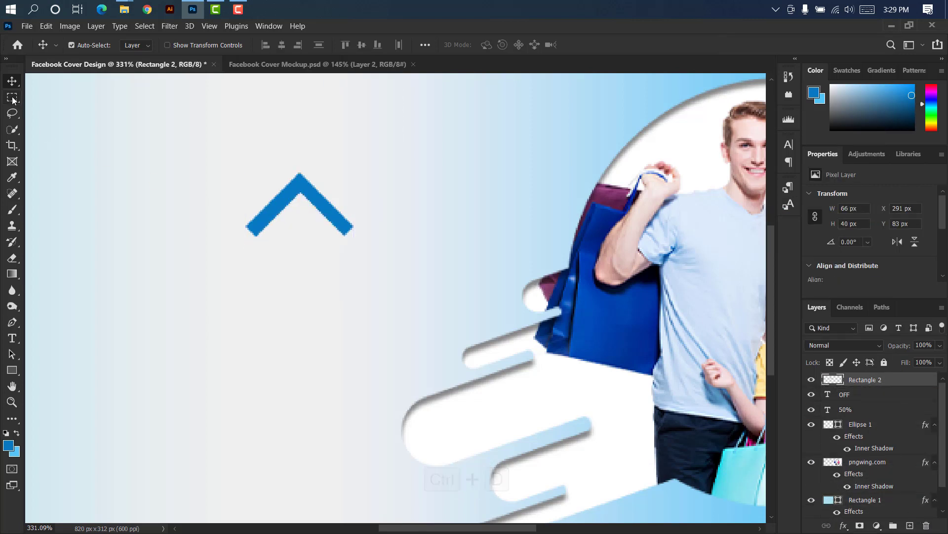
Trim the chevron's lower tips flat by deleting a rectangular marquee area across its bottom, and clear the selection
{"action": "key", "text": "m"}
{"action": "left_click_drag", "start_coordinate": [222, 227], "coordinate": [394, 264]}
{"action": "key", "text": "Delete"}
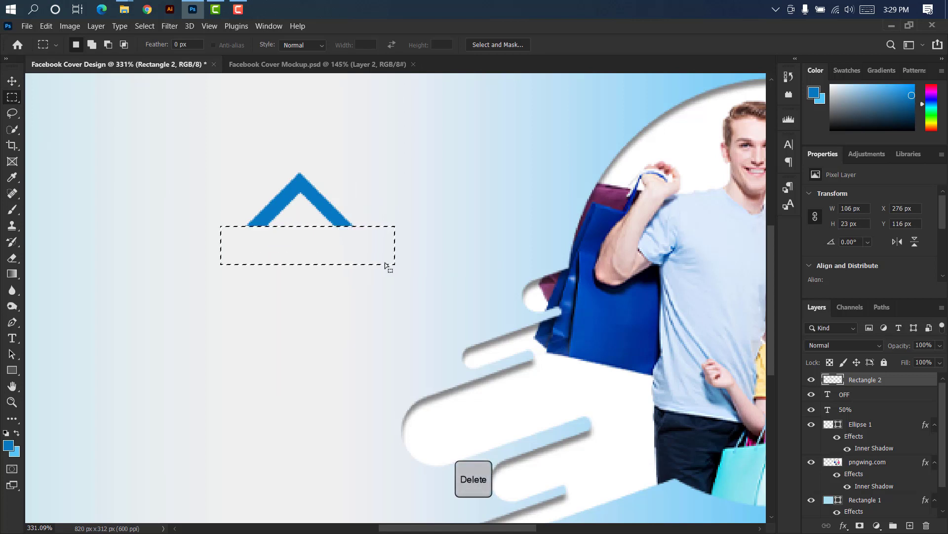
{"action": "key", "text": "ctrl+d"}
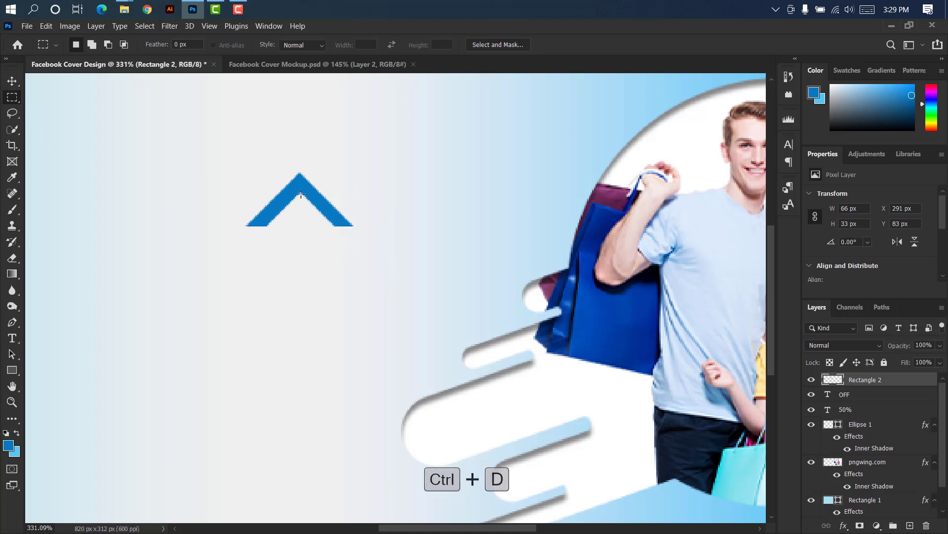
Move the chevron onto the blue area beside the 50% OFF badge and scale it down to about 26 × 13 px
{"action": "left_click", "coordinate": [12, 80]}
{"action": "scroll", "coordinate": [253, 186], "scroll_direction": "down", "scroll_amount": 3}
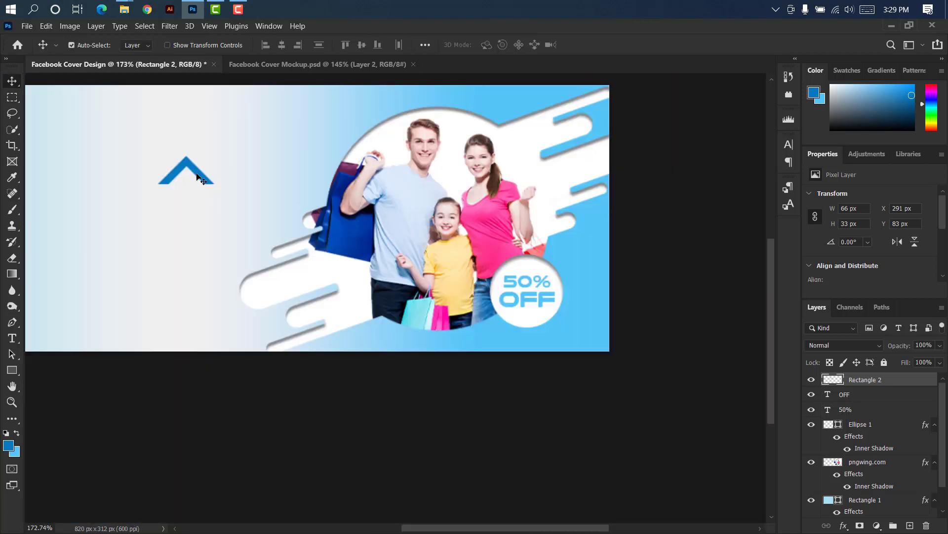
{"action": "left_click_drag", "start_coordinate": [196, 171], "coordinate": [596, 254]}
{"action": "key", "text": "ctrl+t"}
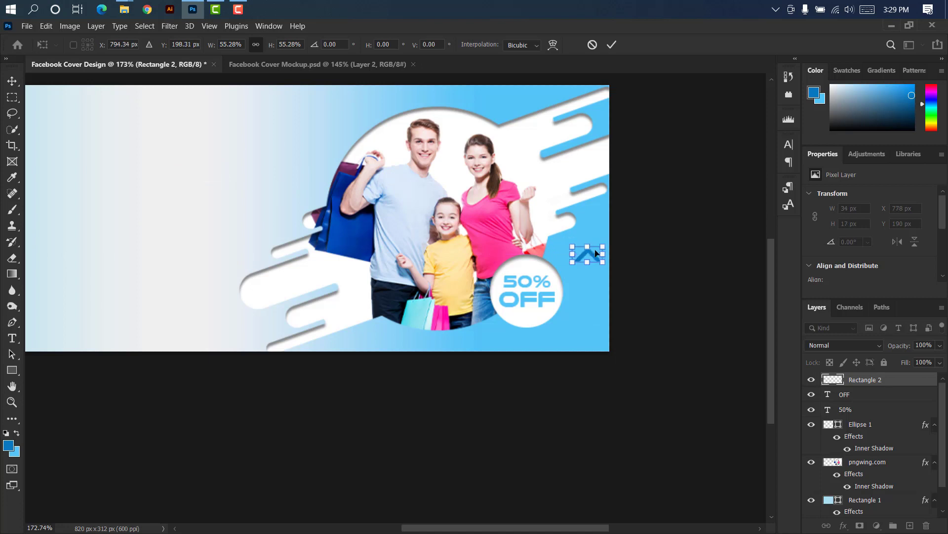
{"action": "left_click", "coordinate": [612, 46]}
Apply a white Color Overlay at 100% opacity to the chevron layer
{"action": "double_click", "coordinate": [893, 380]}
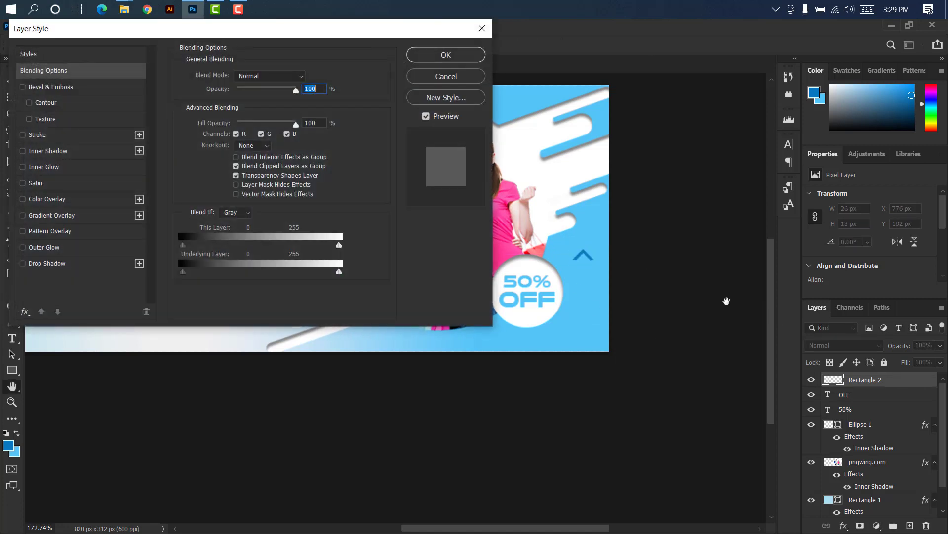
{"action": "left_click", "coordinate": [87, 199]}
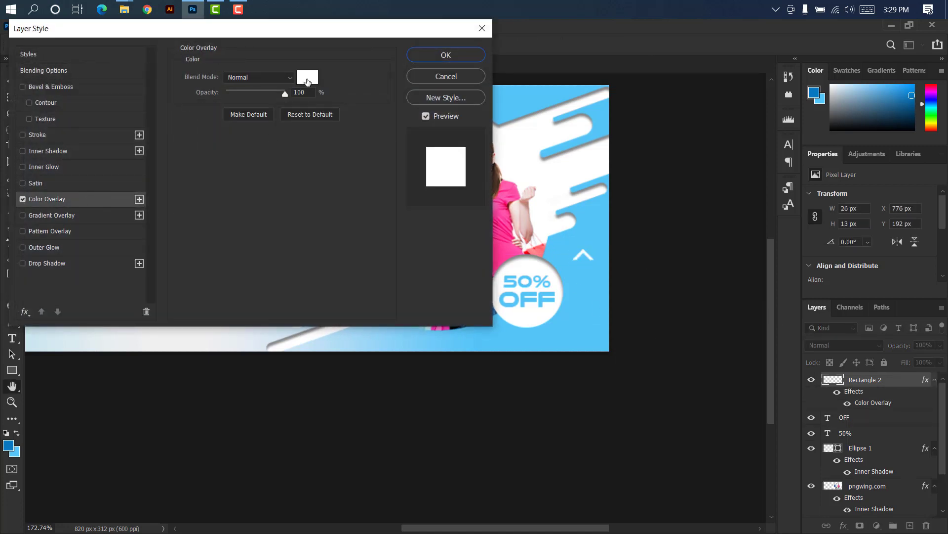
{"action": "left_click", "coordinate": [446, 53]}
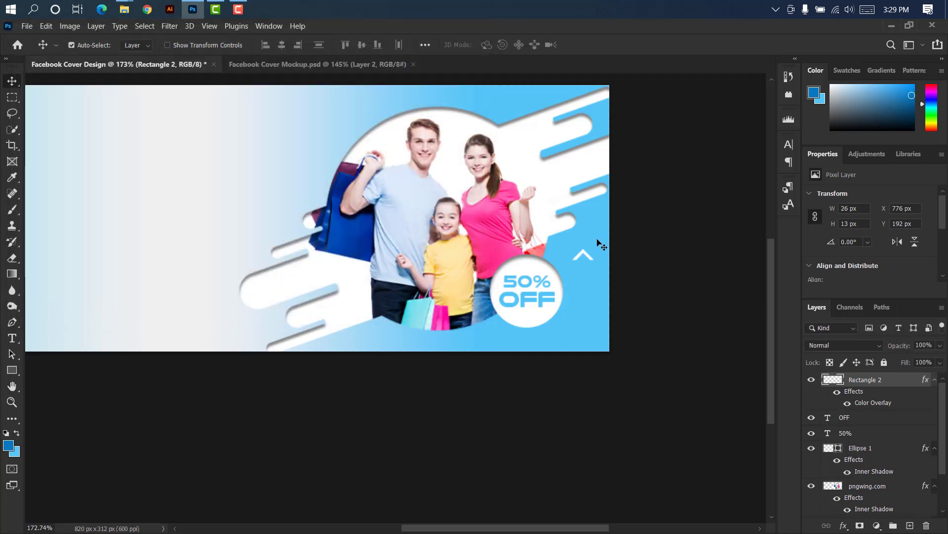
Duplicate the white chevron downward at even spacing to form a vertical stack of six
{"action": "scroll", "coordinate": [585, 249], "scroll_direction": "up", "scroll_amount": 6}
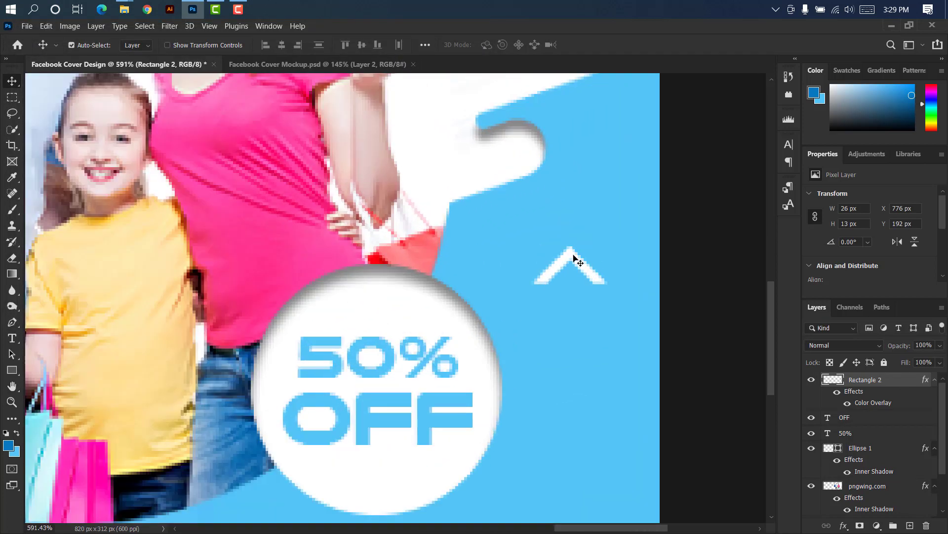
{"action": "left_click_drag", "start_coordinate": [569, 255], "coordinate": [570, 290], "text": "alt"}
{"action": "left_click_drag", "start_coordinate": [570, 292], "coordinate": [572, 373], "text": "alt"}
{"action": "scroll", "coordinate": [571, 298], "scroll_direction": "down", "scroll_amount": 8}
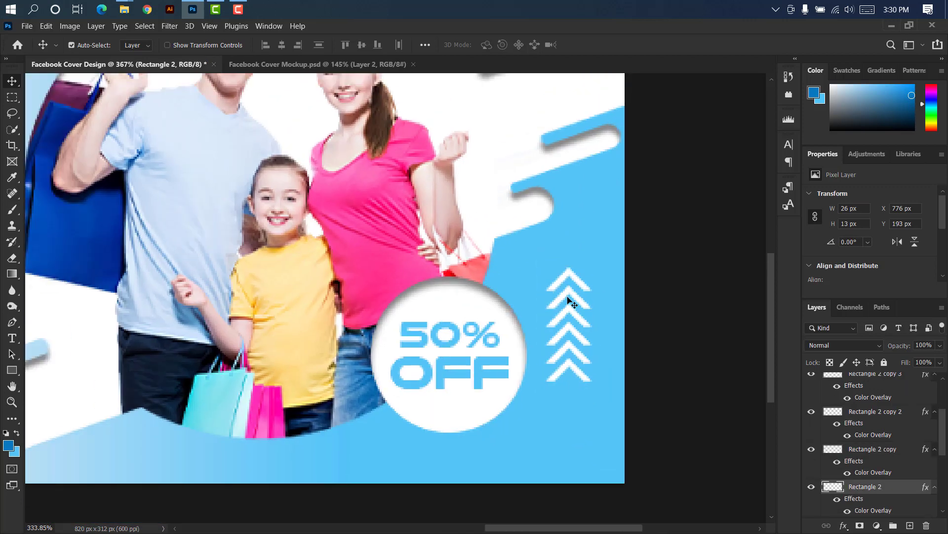
Scale the whole chevron stack to about 92%, move it down beside the 50% OFF badge, and group its layers
{"action": "left_click", "coordinate": [880, 450], "text": "shift"}
{"action": "left_click", "coordinate": [879, 412], "text": "shift"}
{"action": "left_click", "coordinate": [879, 374], "text": "shift"}
{"action": "scroll", "coordinate": [946, 404], "scroll_direction": "up", "scroll_amount": 2}
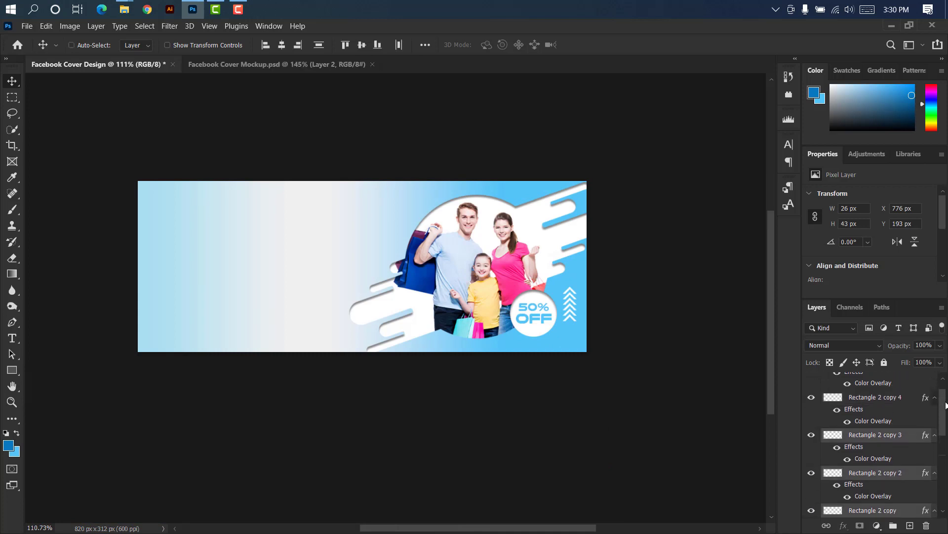
{"action": "scroll", "coordinate": [946, 404], "scroll_direction": "up", "scroll_amount": 1}
{"action": "left_click", "coordinate": [885, 415], "text": "shift"}
{"action": "left_click", "coordinate": [884, 383], "text": "shift"}
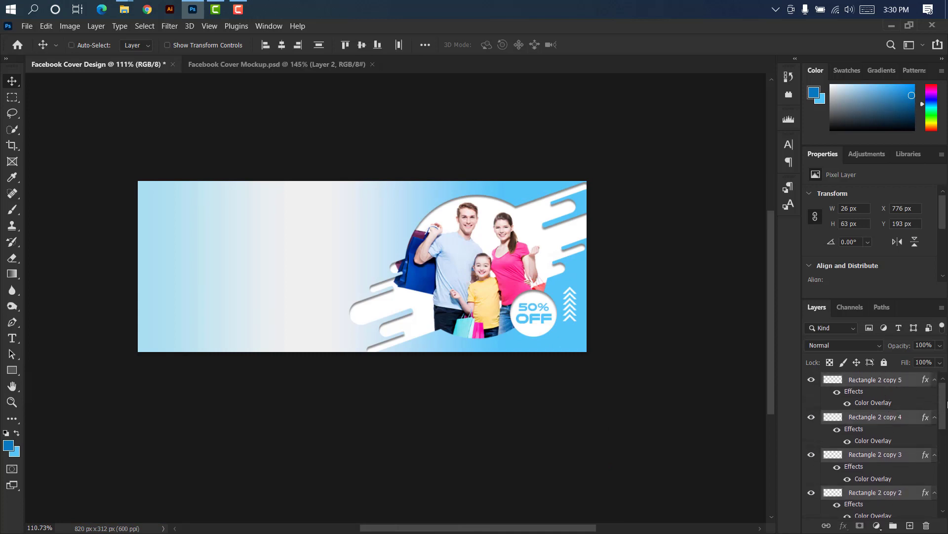
{"action": "key", "text": "ctrl+t"}
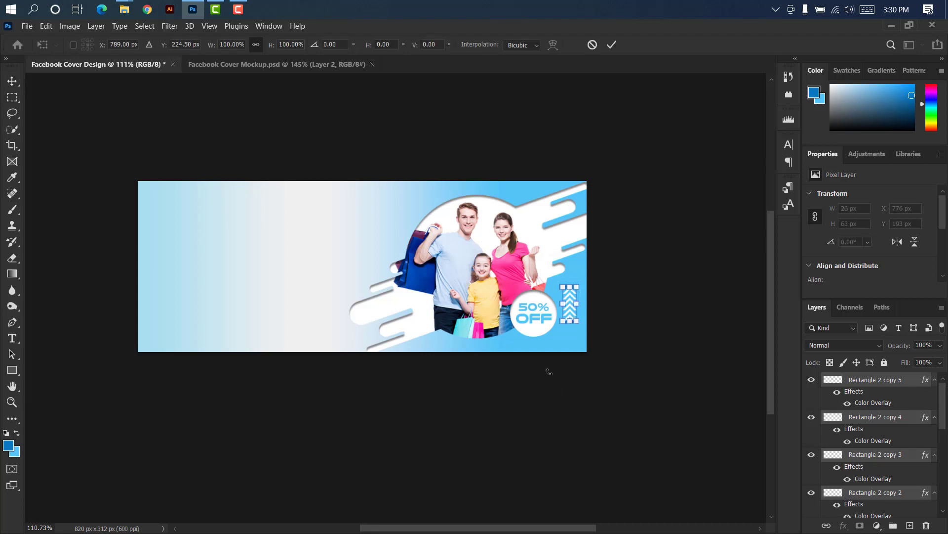
{"action": "left_click_drag", "start_coordinate": [571, 285], "coordinate": [574, 315]}
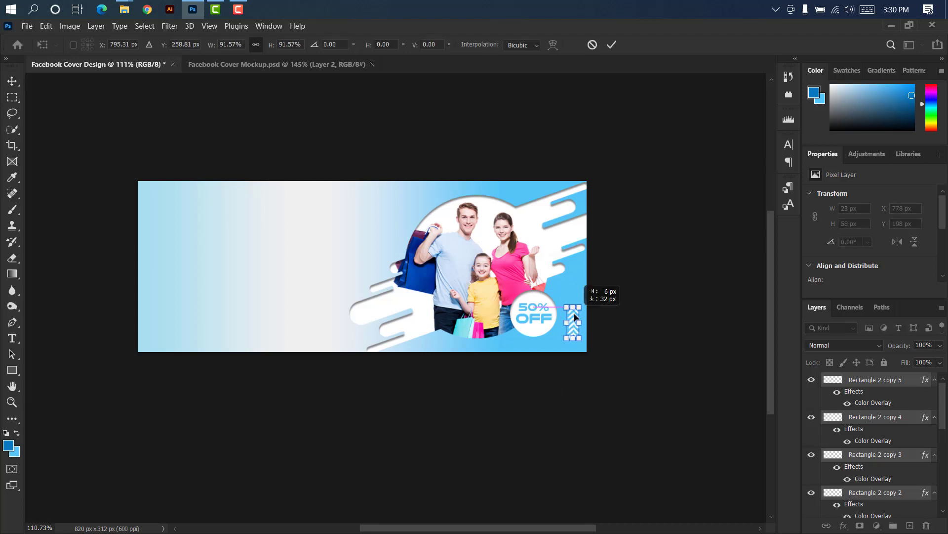
{"action": "left_click", "coordinate": [612, 45]}
{"action": "left_click", "coordinate": [894, 526]}
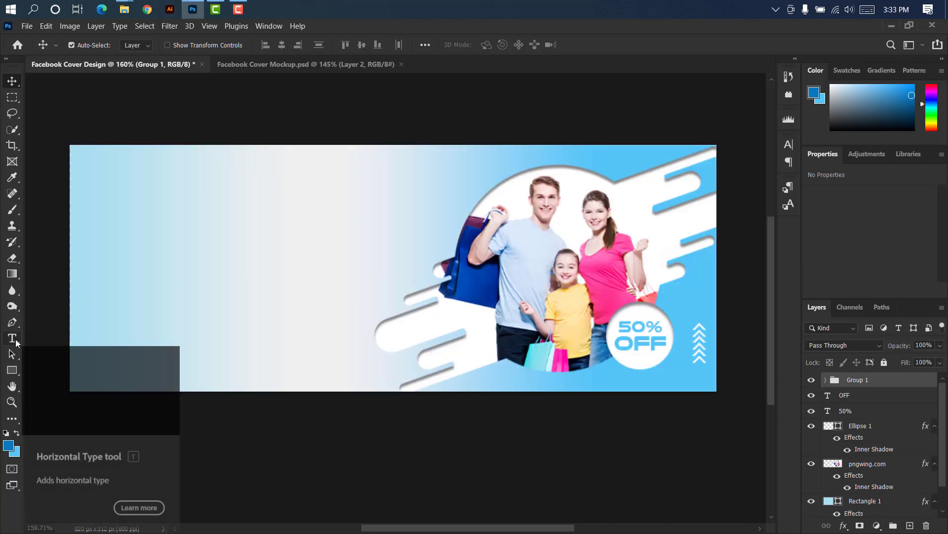
Add the text FASHION in Nulshock Bold at 3 pt on the blank area of the banner
{"action": "left_click", "coordinate": [19, 339]}
{"action": "left_click", "coordinate": [69, 338]}
{"action": "left_click", "coordinate": [124, 213]}
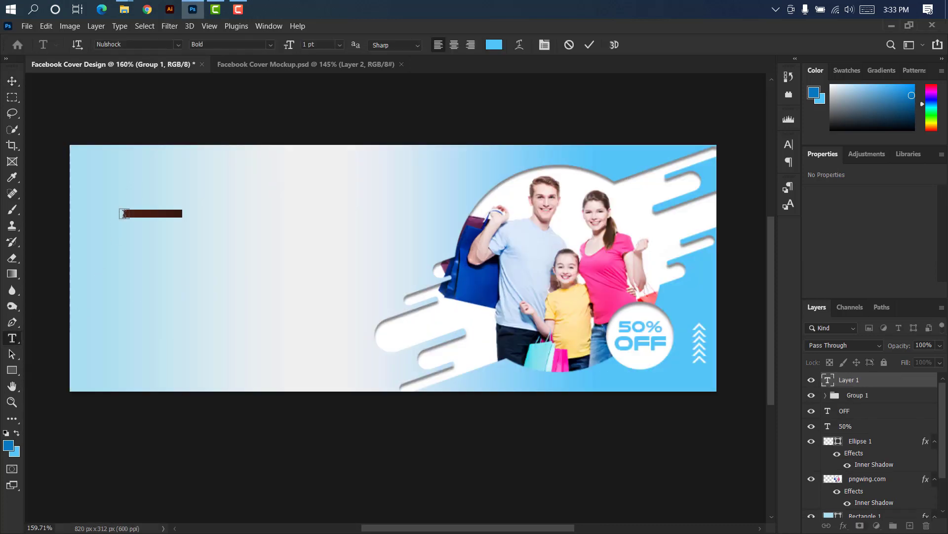
{"action": "left_click_drag", "start_coordinate": [289, 48], "coordinate": [292, 48]}
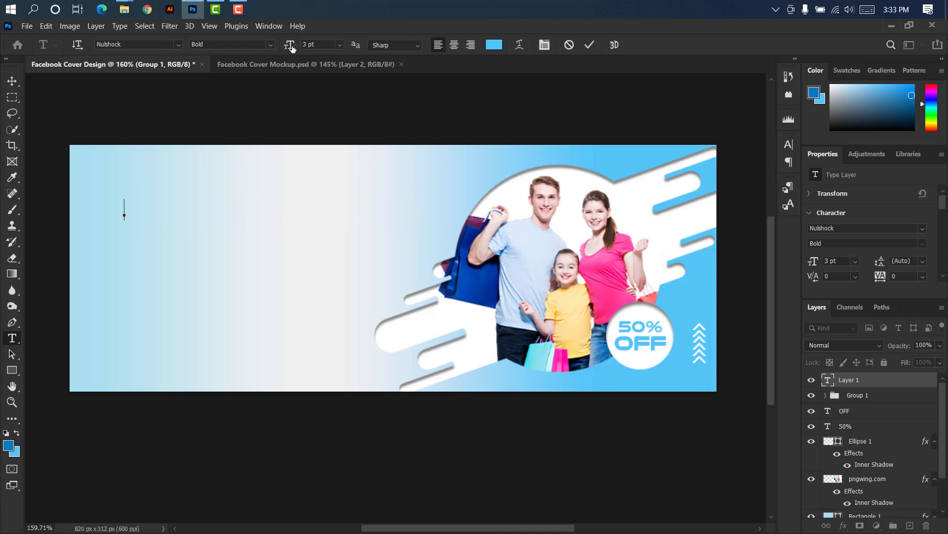
{"action": "type", "text": "FASHION"}
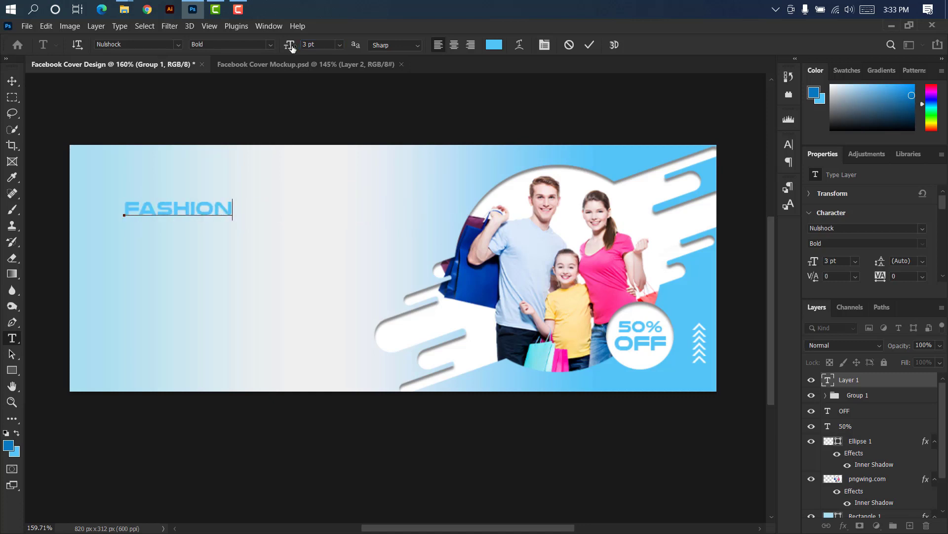
{"action": "left_click", "coordinate": [589, 45]}
Duplicate the FASHION text directly beneath itself and change the copy's wording to SALE
{"action": "key", "text": "v"}
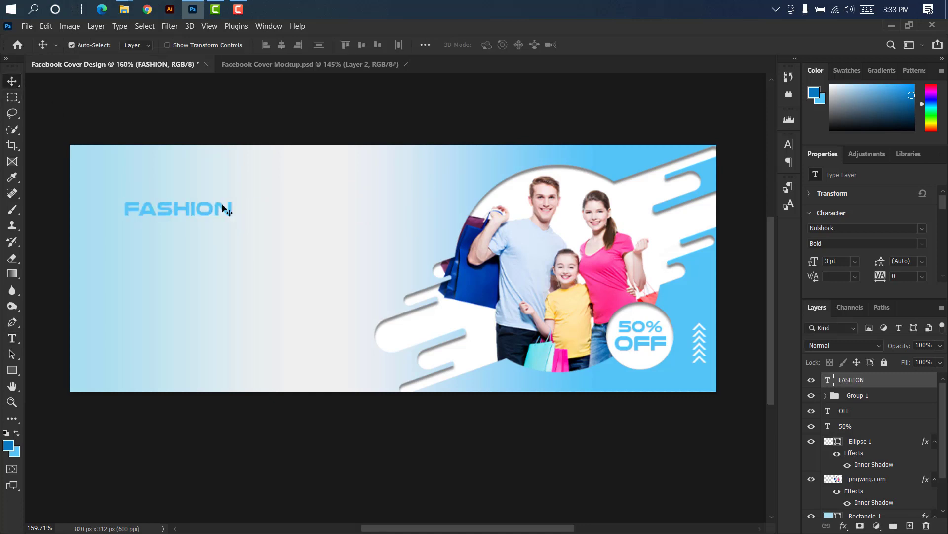
{"action": "left_click_drag", "start_coordinate": [222, 212], "coordinate": [225, 232]}
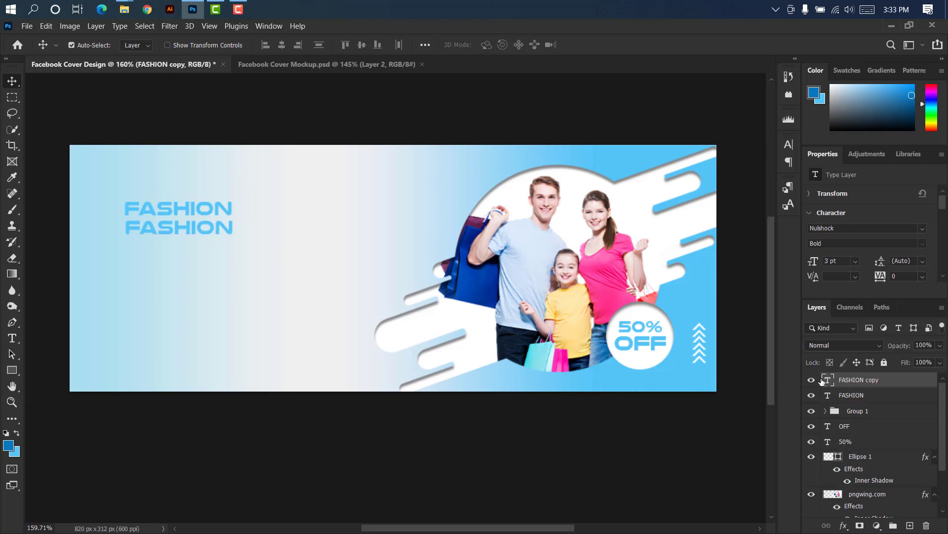
{"action": "double_click", "coordinate": [825, 379]}
{"action": "key", "text": "BackSpace"}
{"action": "type", "text": "SALE"}
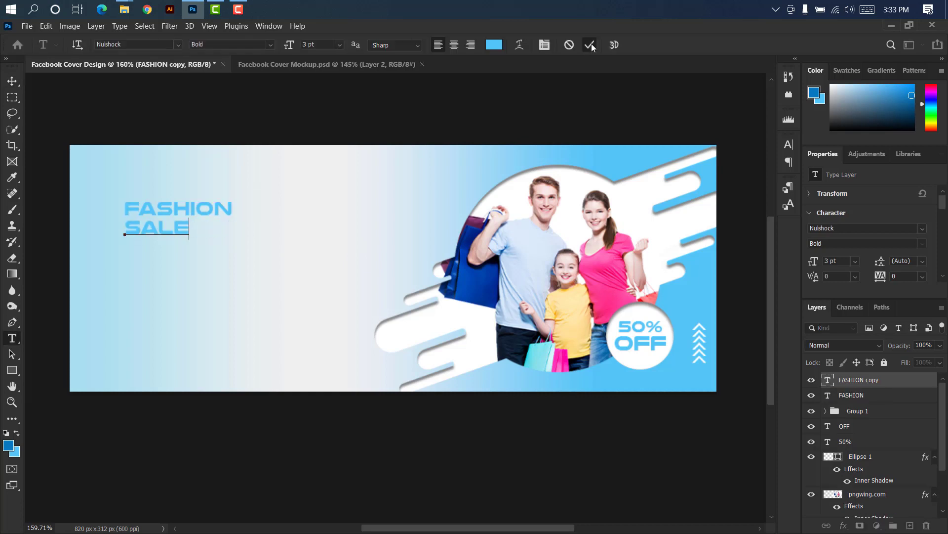
{"action": "key", "text": "ctrl+Return"}
Enlarge the SALE text to about 6.54 pt and position it directly under FASHION
{"action": "key", "text": "v"}
{"action": "left_click_drag", "start_coordinate": [204, 229], "coordinate": [263, 214]}
{"action": "key", "text": "ctrl+t"}
{"action": "left_click", "coordinate": [611, 45]}
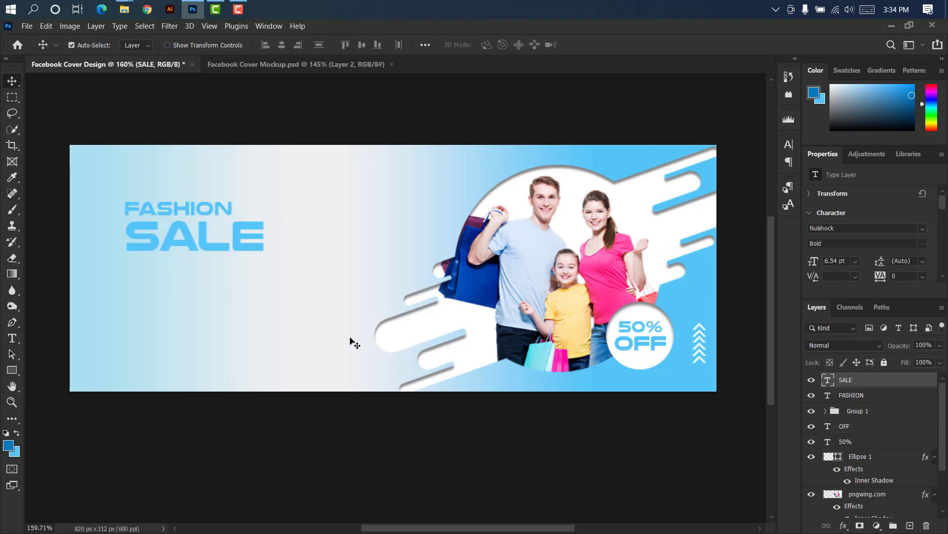
Scale FASHION and SALE up together, bringing SALE to about 11.86 pt, and place them in the banner's blank area
{"action": "left_click", "coordinate": [852, 395], "text": "shift"}
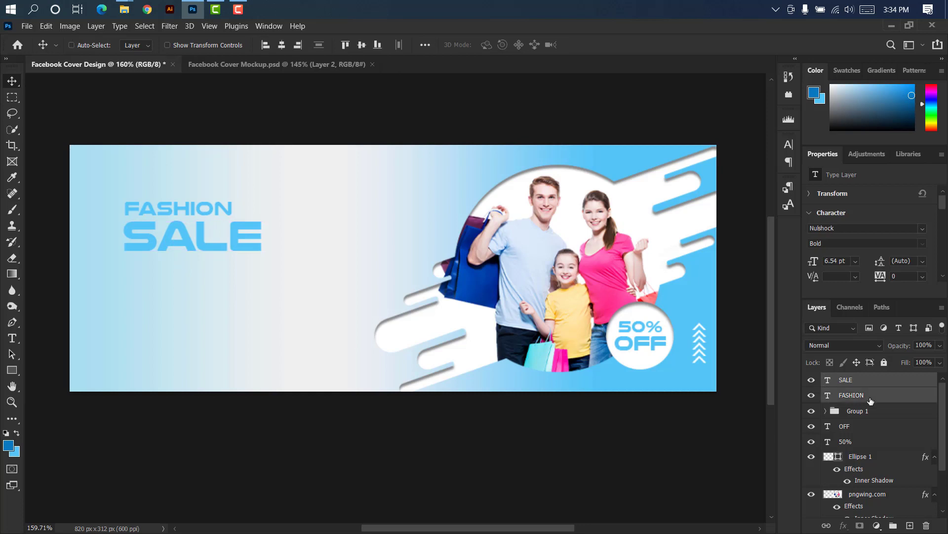
{"action": "key", "text": "ctrl+t"}
{"action": "left_click_drag", "start_coordinate": [262, 224], "coordinate": [355, 219]}
{"action": "left_click", "coordinate": [615, 44]}
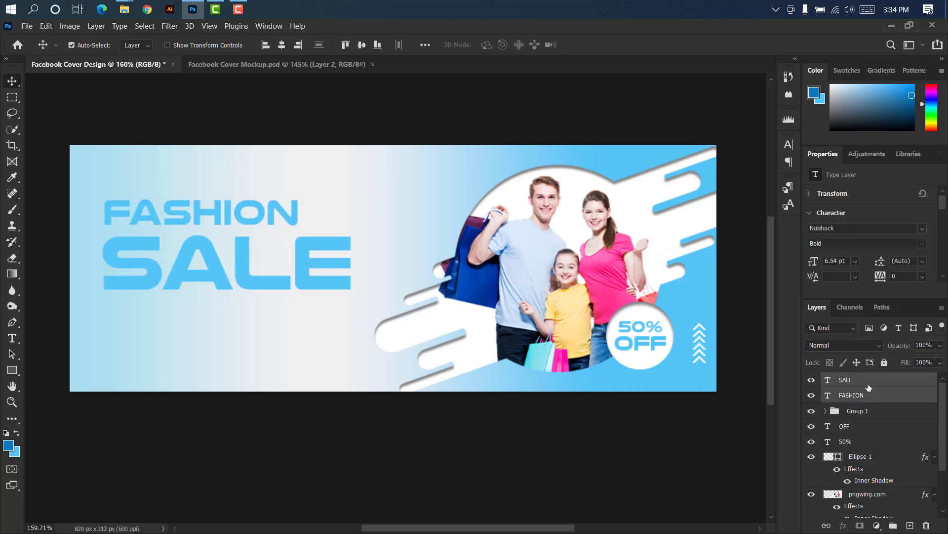
Apply a black drop shadow with a distance of 2 px to the SALE text
{"action": "left_click", "coordinate": [872, 383]}
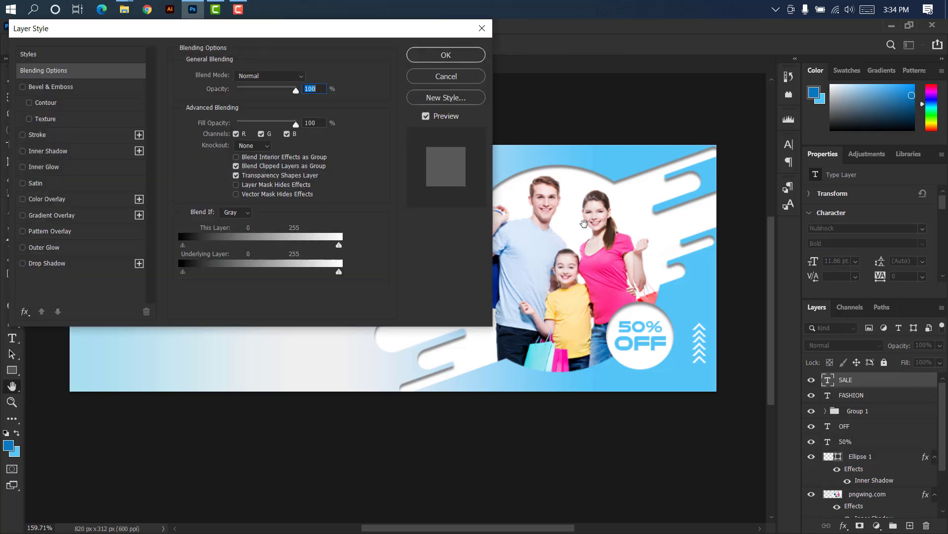
{"action": "left_click_drag", "start_coordinate": [201, 22], "coordinate": [611, 22]}
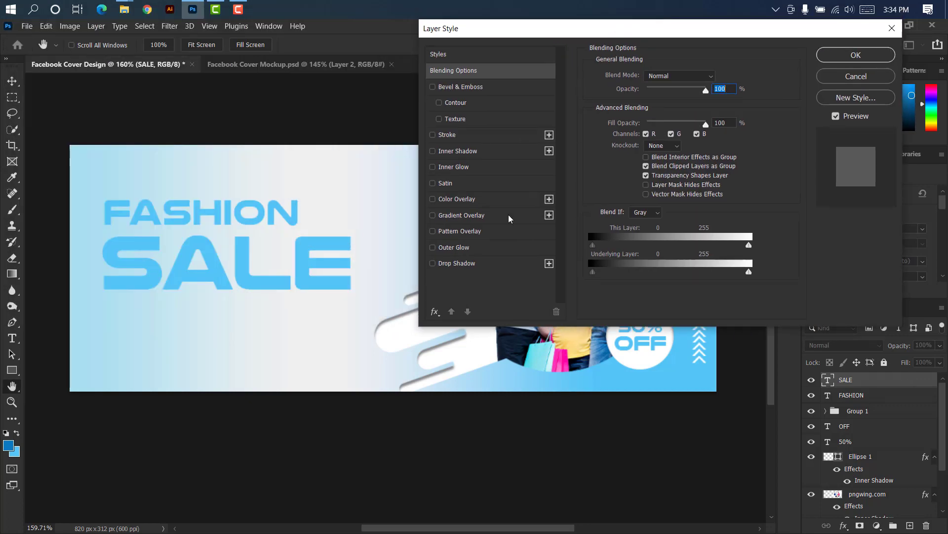
{"action": "left_click", "coordinate": [447, 135]}
{"action": "left_click", "coordinate": [457, 263]}
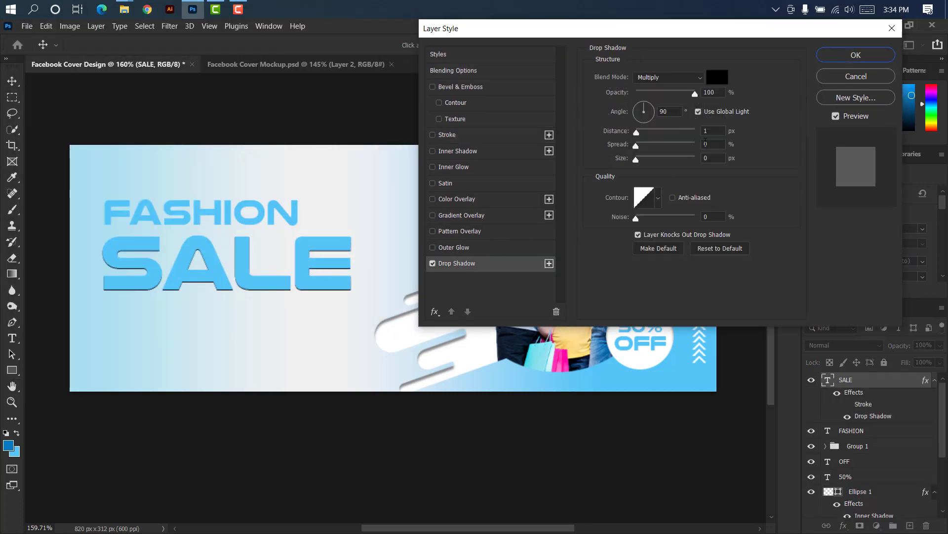
{"action": "left_click_drag", "start_coordinate": [710, 131], "coordinate": [702, 131]}
{"action": "type", "text": "2"}
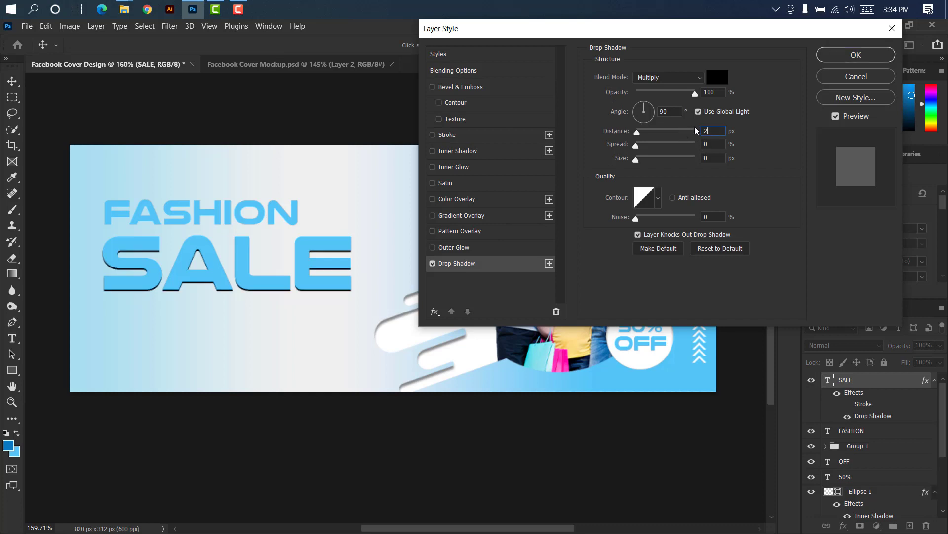
{"action": "left_click", "coordinate": [847, 56]}
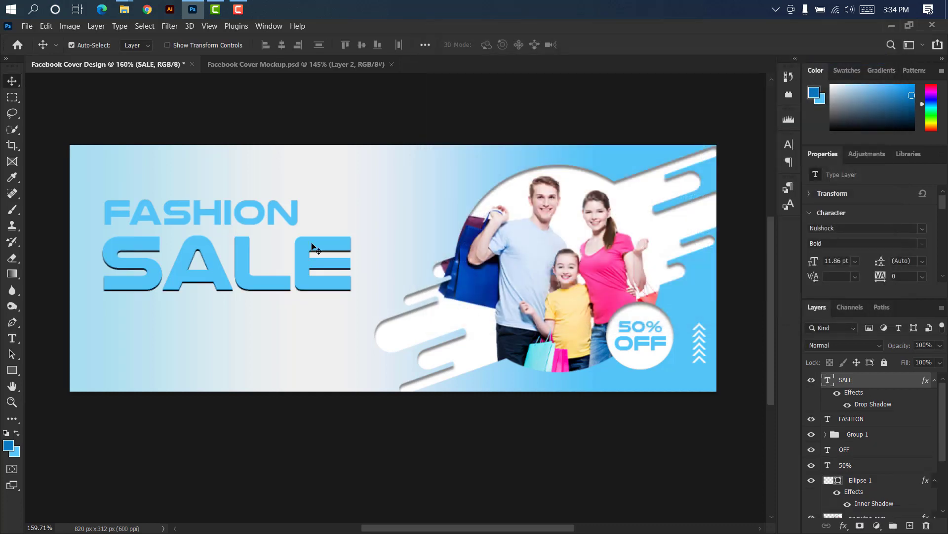
Apply a black drop shadow with a distance of 1 px to the FASHION text
{"action": "left_click", "coordinate": [294, 220]}
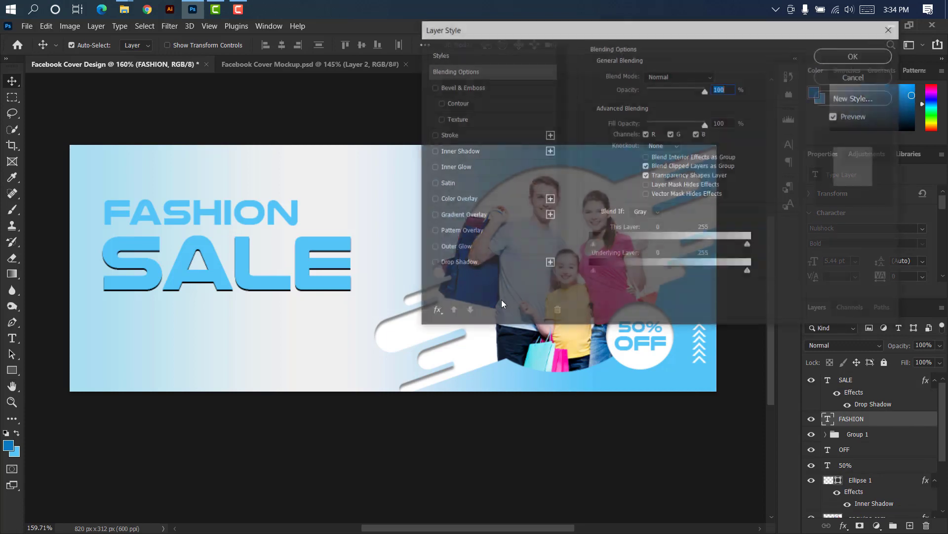
{"action": "left_click", "coordinate": [502, 260]}
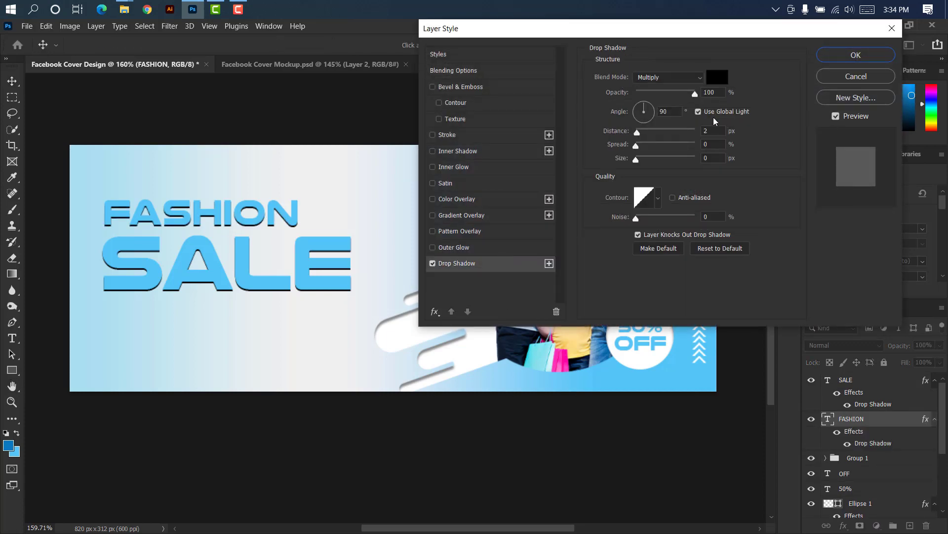
{"action": "double_click", "coordinate": [712, 130]}
{"action": "type", "text": "1"}
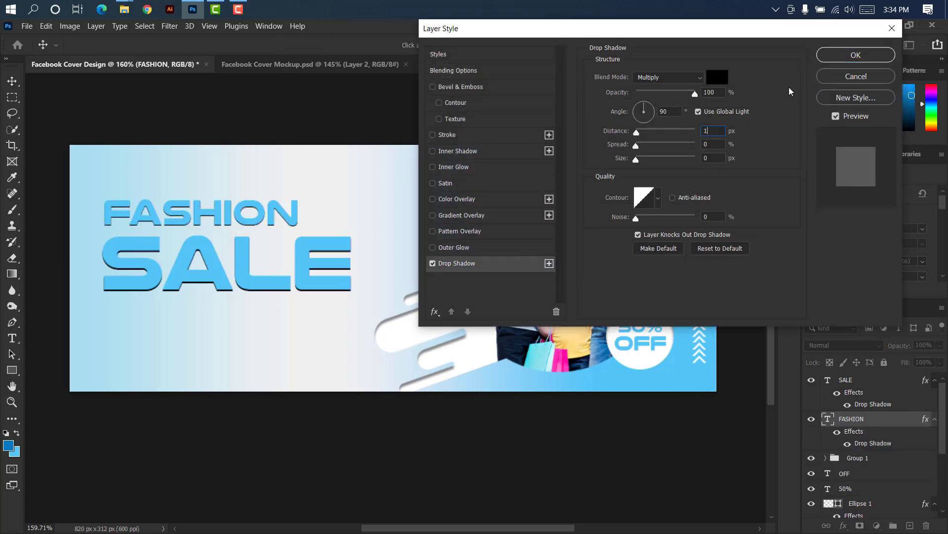
{"action": "left_click", "coordinate": [834, 55]}
Add a Lorem ipsum paragraph beneath SALE at 1 pt with tracking 180, and widen its text box to fit five lines
{"action": "key", "text": "t"}
{"action": "left_click_drag", "start_coordinate": [100, 315], "coordinate": [374, 376]}
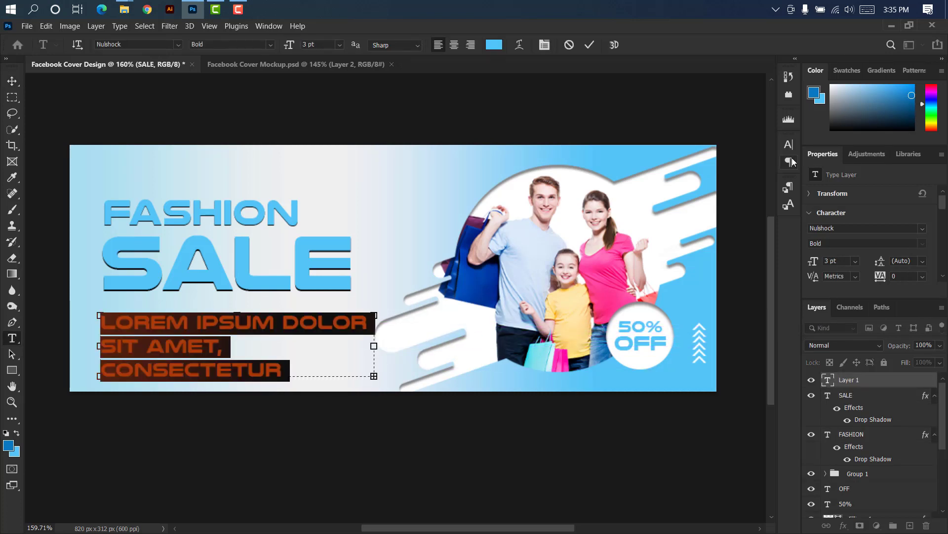
{"action": "left_click", "coordinate": [790, 144]}
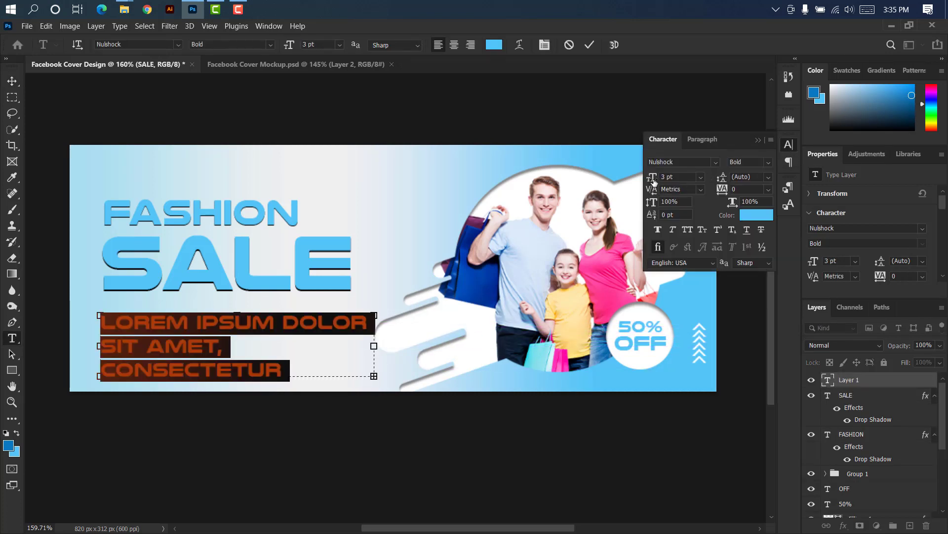
{"action": "left_click_drag", "start_coordinate": [654, 182], "coordinate": [652, 183]}
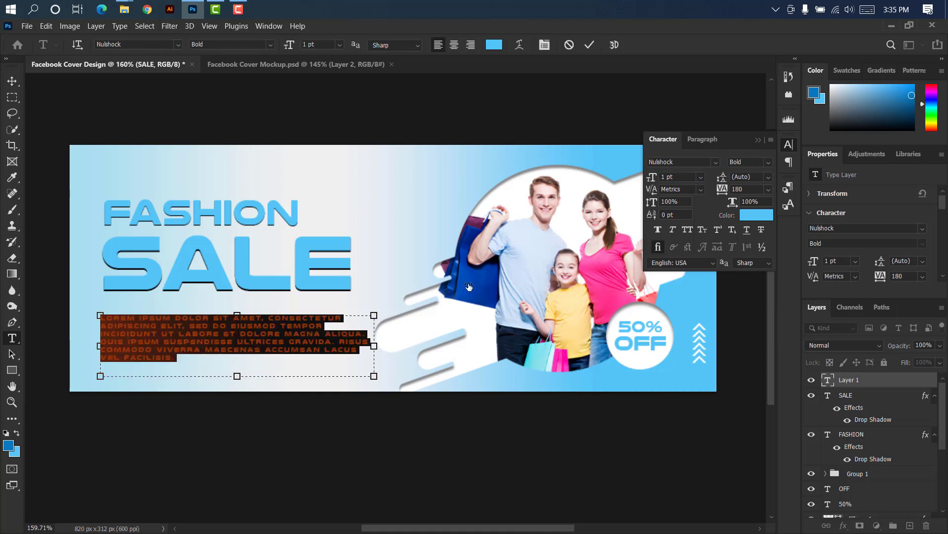
{"action": "left_click_drag", "start_coordinate": [232, 376], "coordinate": [233, 363]}
{"action": "left_click_drag", "start_coordinate": [377, 343], "coordinate": [397, 322]}
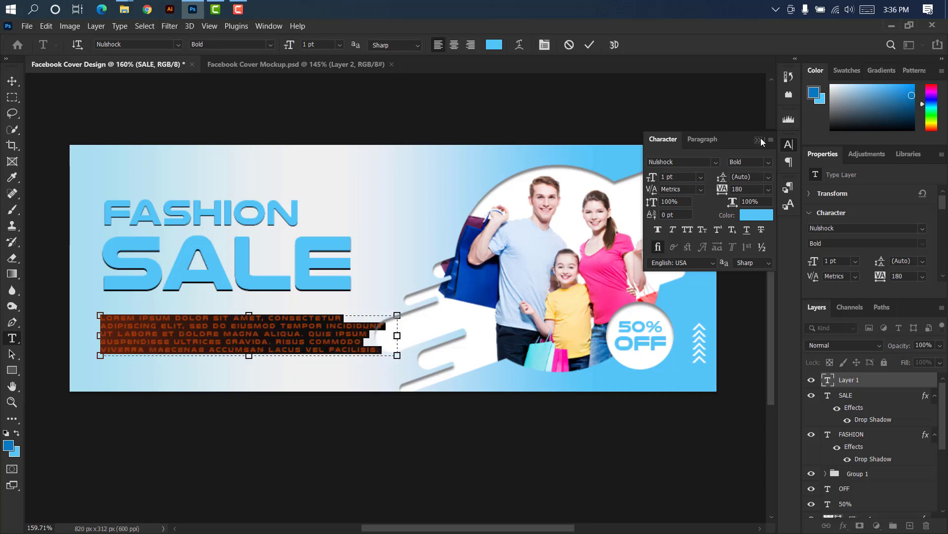
Color the Lorem ipsum paragraph dark gray 3c3d3f and commit the text
{"action": "left_click", "coordinate": [746, 216]}
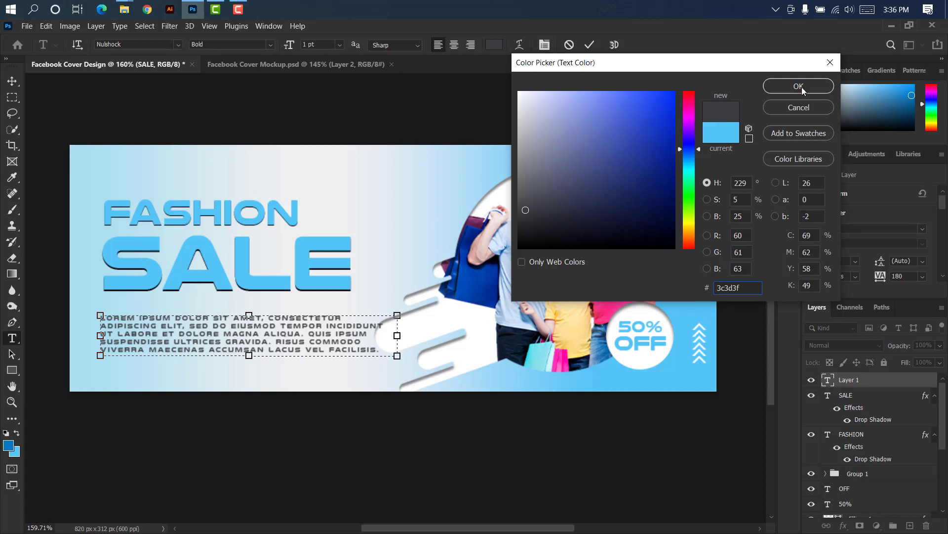
{"action": "left_click", "coordinate": [799, 86]}
{"action": "left_click", "coordinate": [591, 43]}
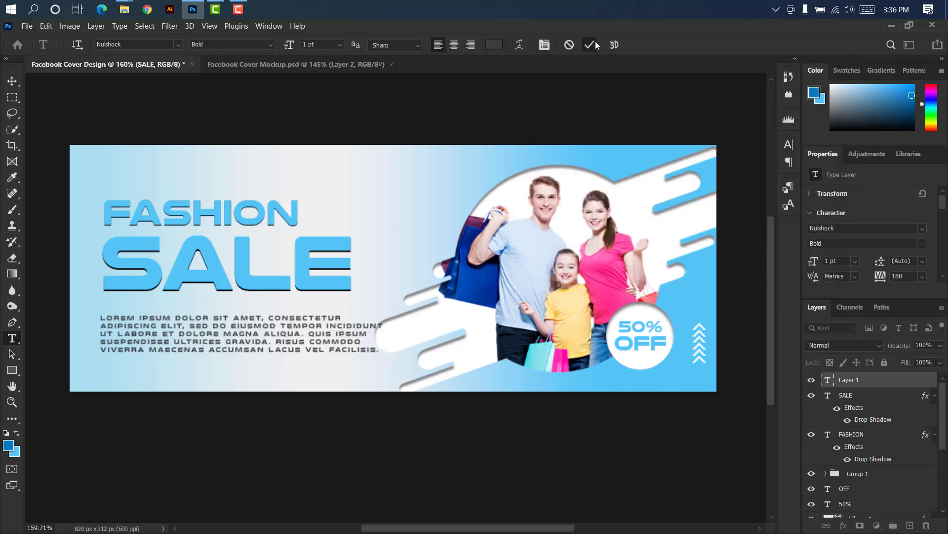
Scale the Lorem ipsum paragraph down to about 0.9 pt so that it clears the white shapes
{"action": "key", "text": "ctrl+t"}
{"action": "left_click_drag", "start_coordinate": [397, 332], "coordinate": [366, 334]}
{"action": "left_click", "coordinate": [612, 45]}
Recolor the Lorem ipsum paragraph to light blue 53c5f8, sampled from the banner background
{"action": "scroll", "coordinate": [89, 182], "scroll_direction": "down", "scroll_amount": 4}
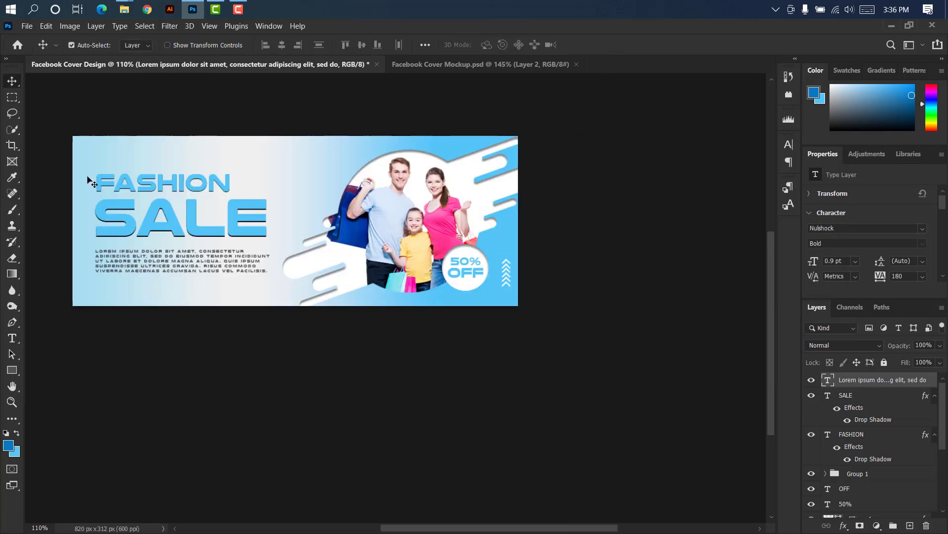
{"action": "left_click", "coordinate": [789, 144]}
{"action": "left_click", "coordinate": [751, 218]}
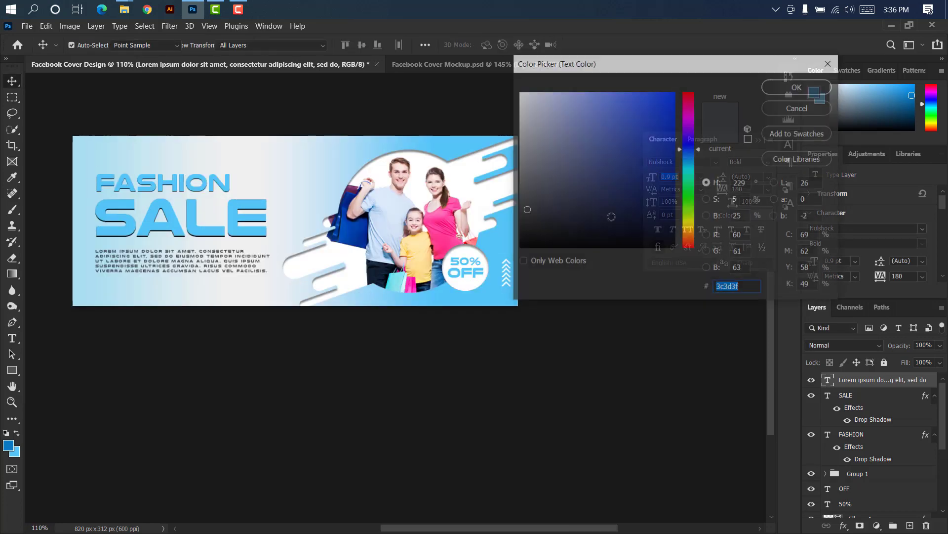
{"action": "left_click", "coordinate": [505, 242]}
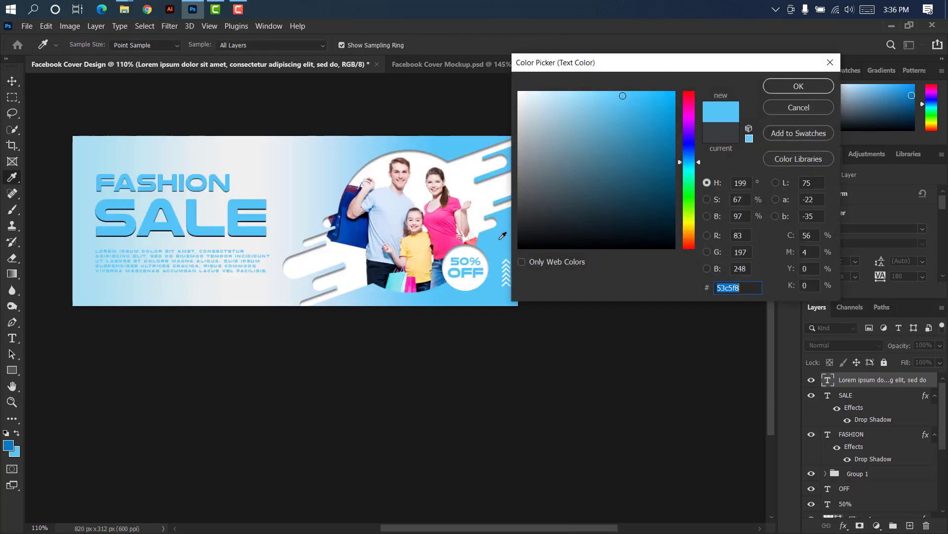
{"action": "left_click", "coordinate": [787, 85]}
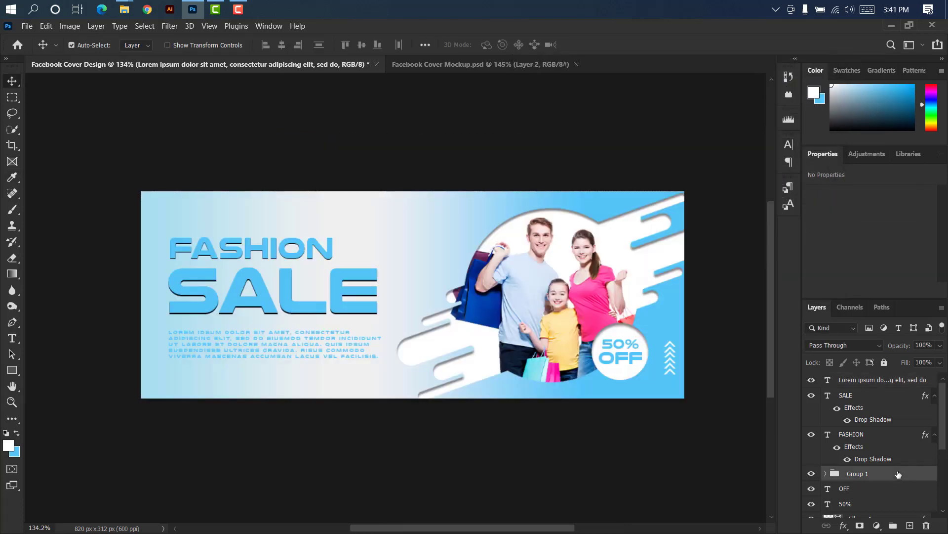
Duplicate the white chevron group, rotate the copy 90°, and place it enlarged in the banner's upper-left corner
{"action": "left_click_drag", "start_coordinate": [858, 473], "coordinate": [910, 525]}
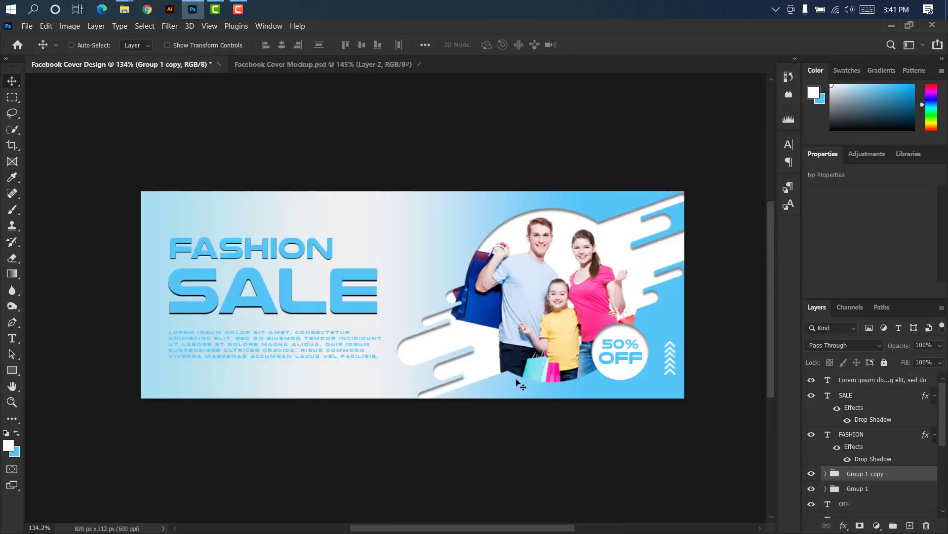
{"action": "key", "text": "ctrl+t"}
{"action": "left_click_drag", "start_coordinate": [670, 351], "coordinate": [223, 214]}
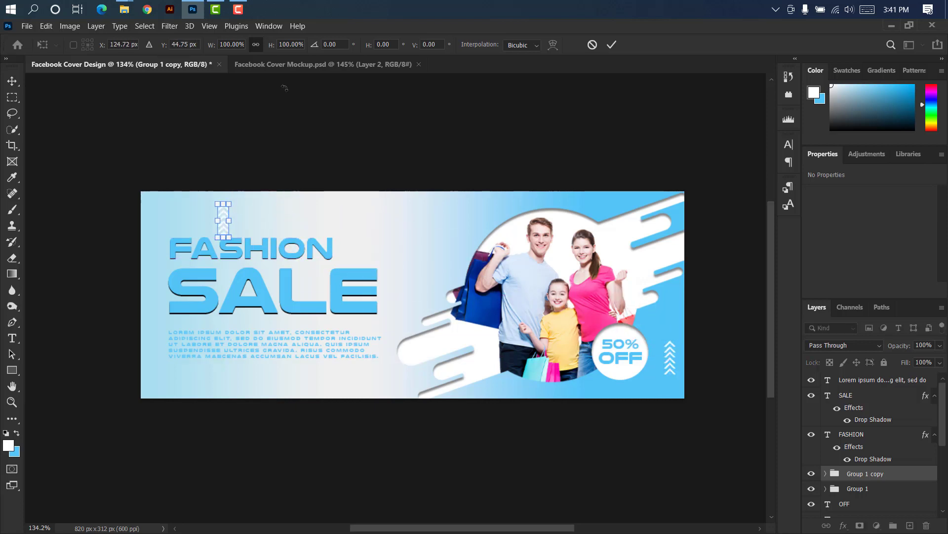
{"action": "left_click", "coordinate": [331, 44]}
{"action": "type", "text": "90"}
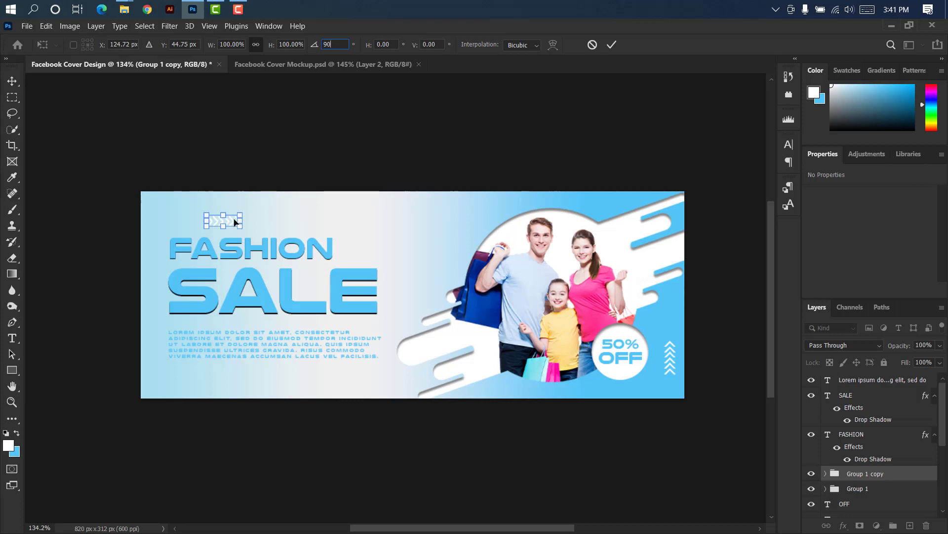
{"action": "left_click_drag", "start_coordinate": [234, 222], "coordinate": [180, 206]}
{"action": "mouse_move", "coordinate": [186, 203]}
{"action": "left_mouse_down"}
{"action": "mouse_move", "coordinate": [203, 202]}
{"action": "mouse_move", "coordinate": [185, 208]}
{"action": "left_mouse_up"}
{"action": "left_click", "coordinate": [612, 45]}
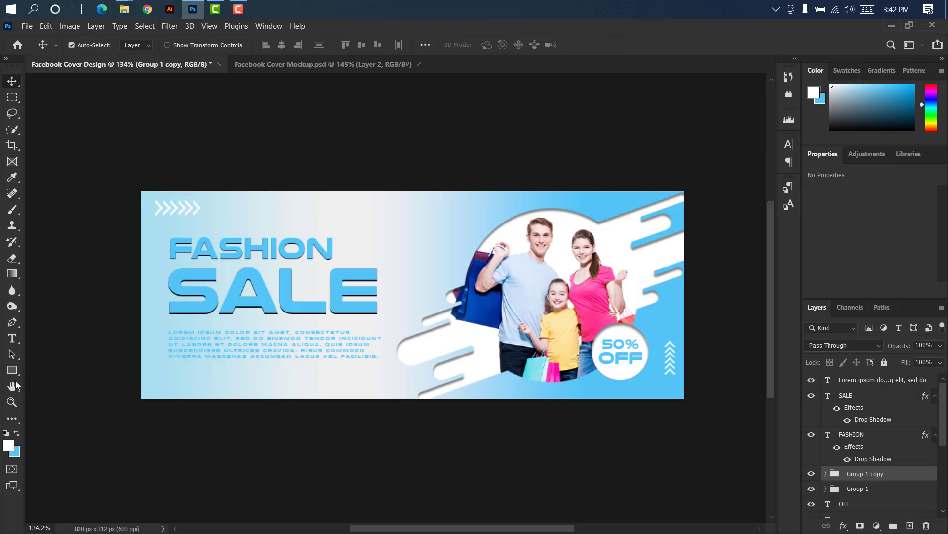
Draw a 34 px circle between the headline and the photo, with no fill and a light blue stroke
{"action": "left_click", "coordinate": [12, 370]}
{"action": "left_click", "coordinate": [59, 381]}
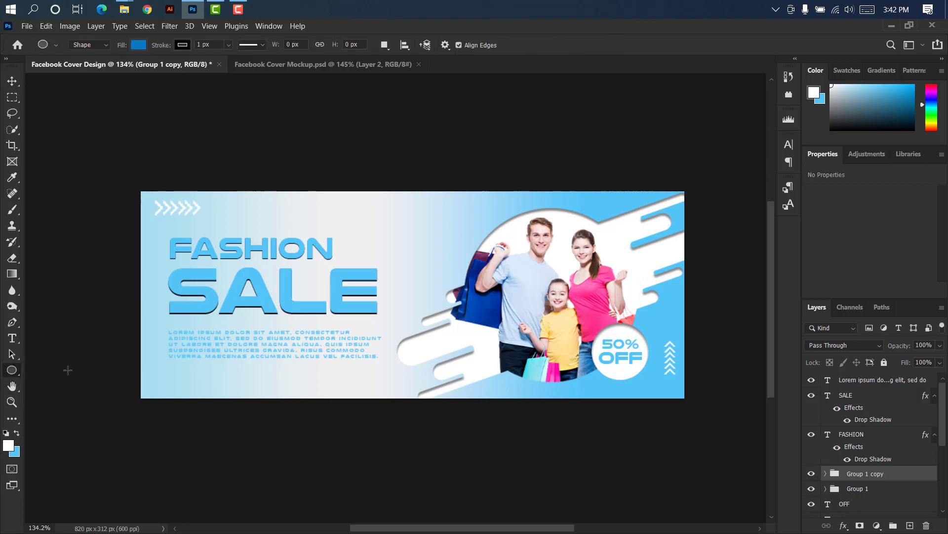
{"action": "left_click_drag", "start_coordinate": [423, 221], "coordinate": [448, 246]}
{"action": "left_click", "coordinate": [138, 46]}
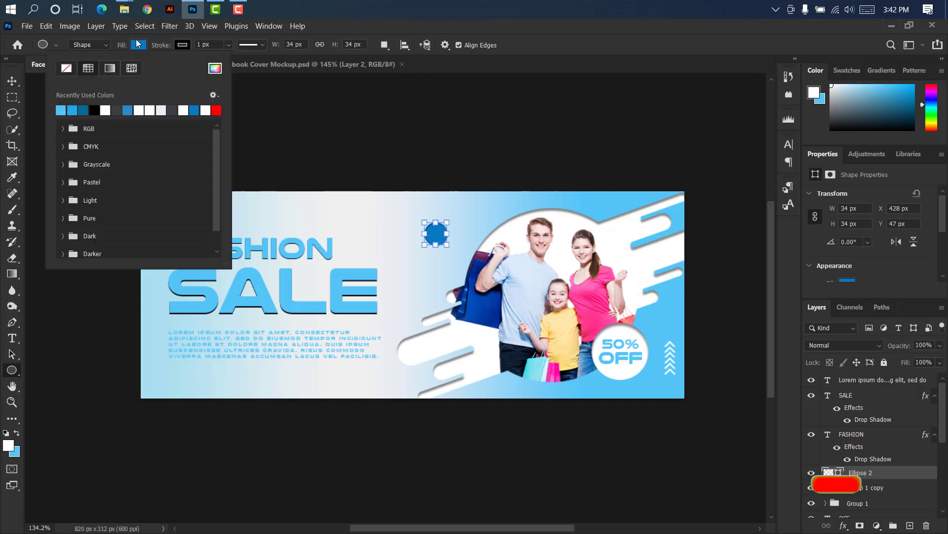
{"action": "left_click", "coordinate": [66, 68]}
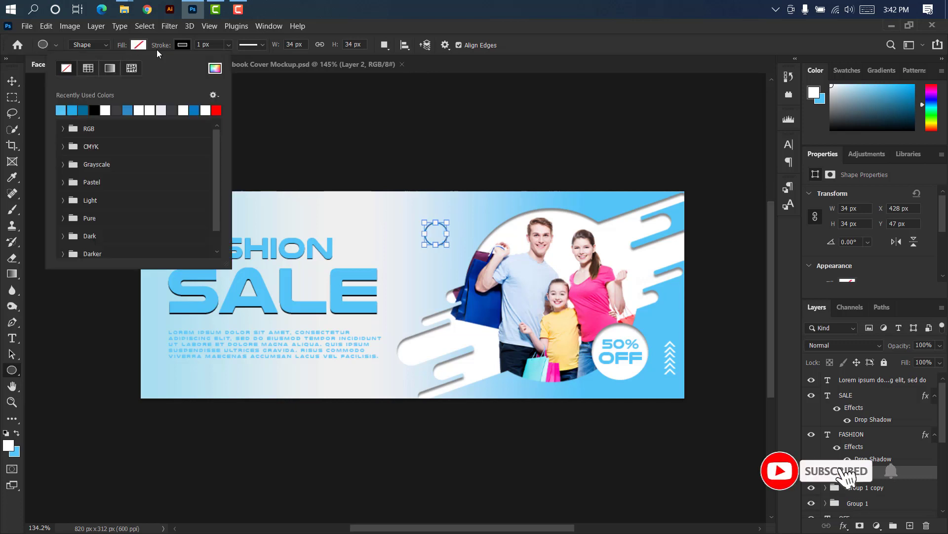
{"action": "left_click", "coordinate": [182, 45]}
{"action": "left_click", "coordinate": [108, 111]}
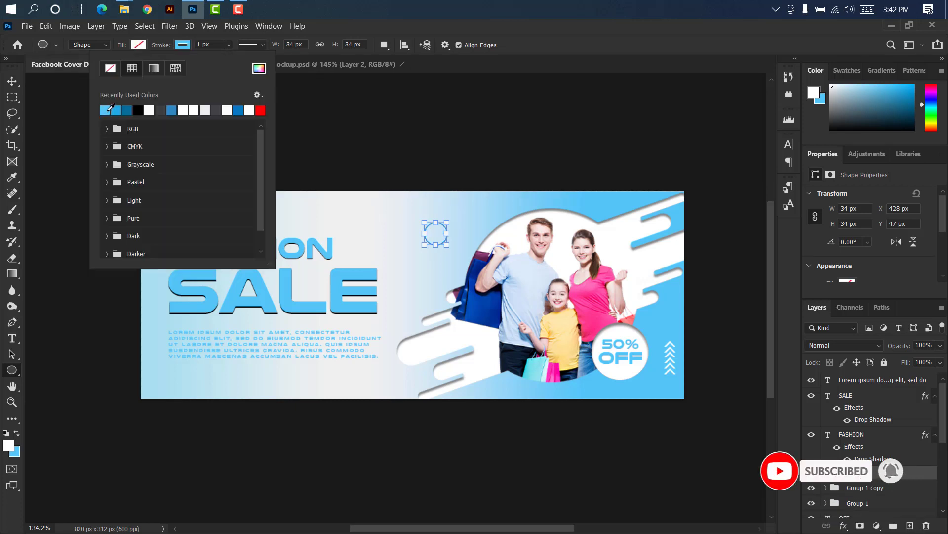
{"action": "left_click", "coordinate": [165, 46]}
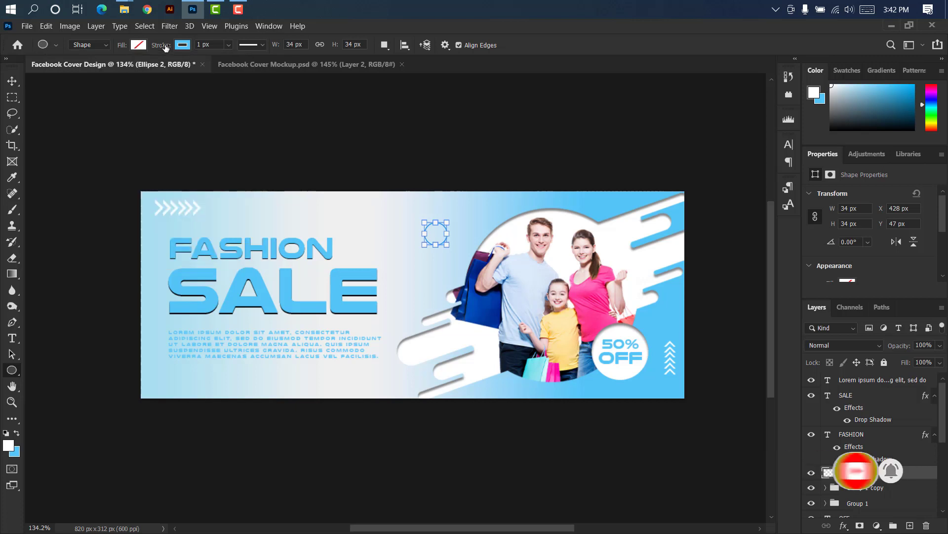
Scale the outlined circle down to about 18 px and place it just outside the photo circle's upper-left edge
{"action": "left_click", "coordinate": [12, 81]}
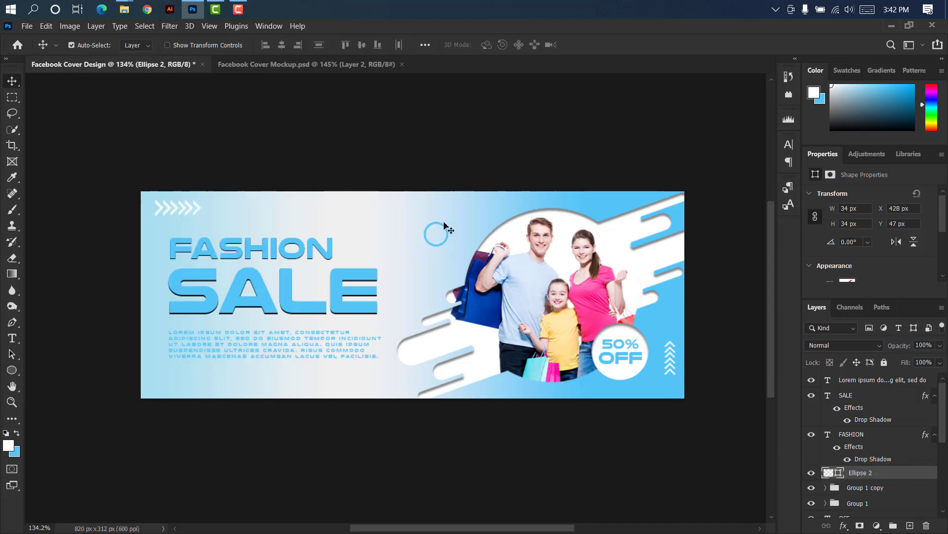
{"action": "key", "text": "ctrl+t"}
{"action": "left_click_drag", "start_coordinate": [448, 220], "coordinate": [448, 220]}
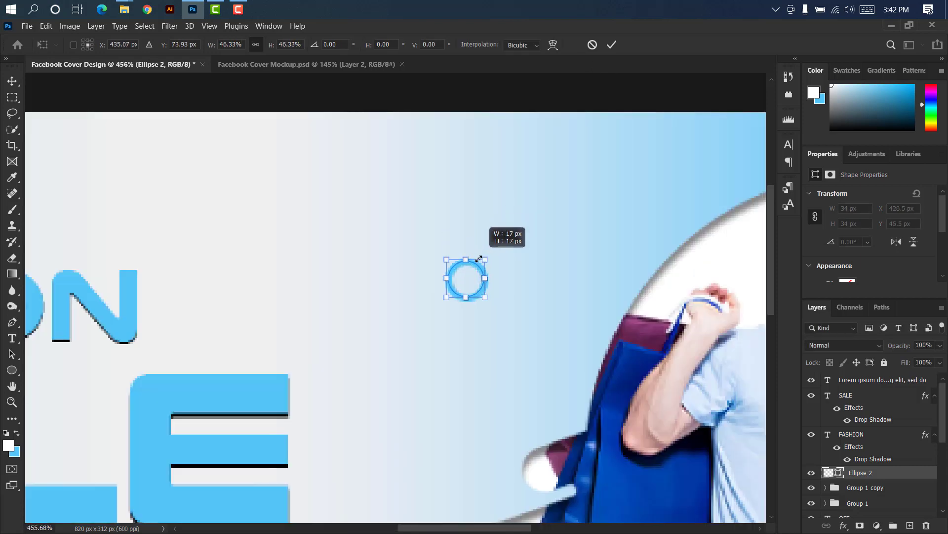
{"action": "left_click_drag", "start_coordinate": [479, 258], "coordinate": [540, 254]}
{"action": "left_click", "coordinate": [613, 44]}
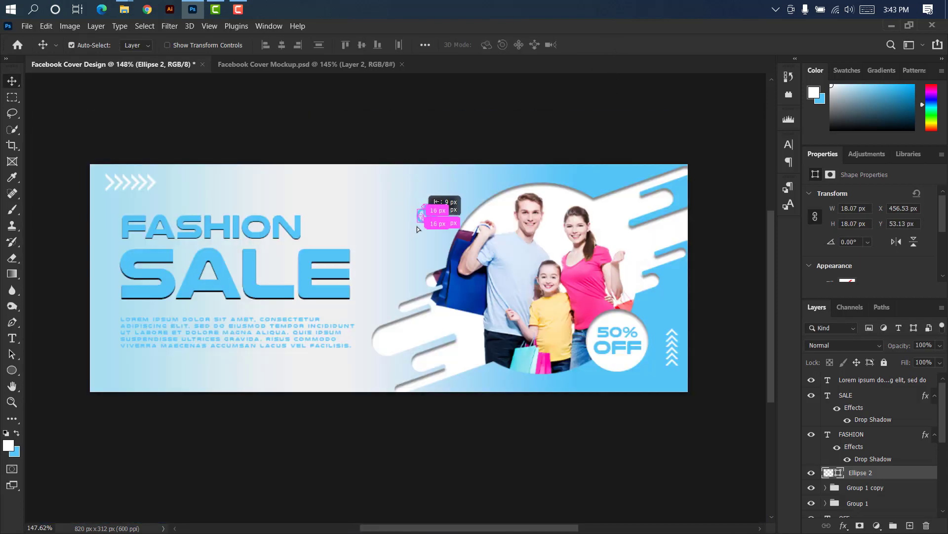
Duplicate the outlined circle onto the banner's bottom edge below the paragraph and enlarge the copy to about 43.9 px
{"action": "left_click_drag", "start_coordinate": [417, 226], "coordinate": [209, 383]}
{"action": "key", "text": "ctrl+t"}
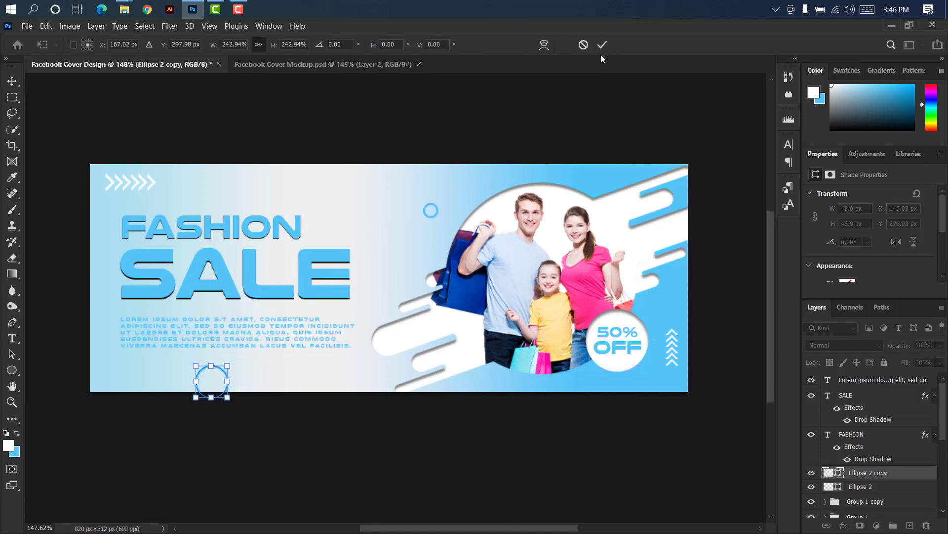
{"action": "left_click", "coordinate": [602, 45]}
Change the stroke of the larger outlined circle at the banner's bottom edge to white
{"action": "left_click", "coordinate": [11, 370]}
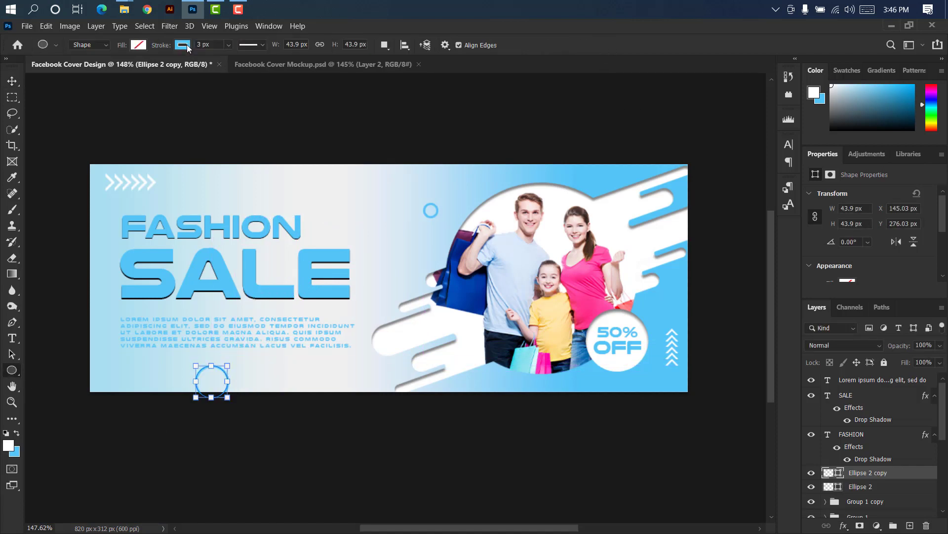
{"action": "left_click", "coordinate": [183, 45]}
{"action": "left_click", "coordinate": [105, 110]}
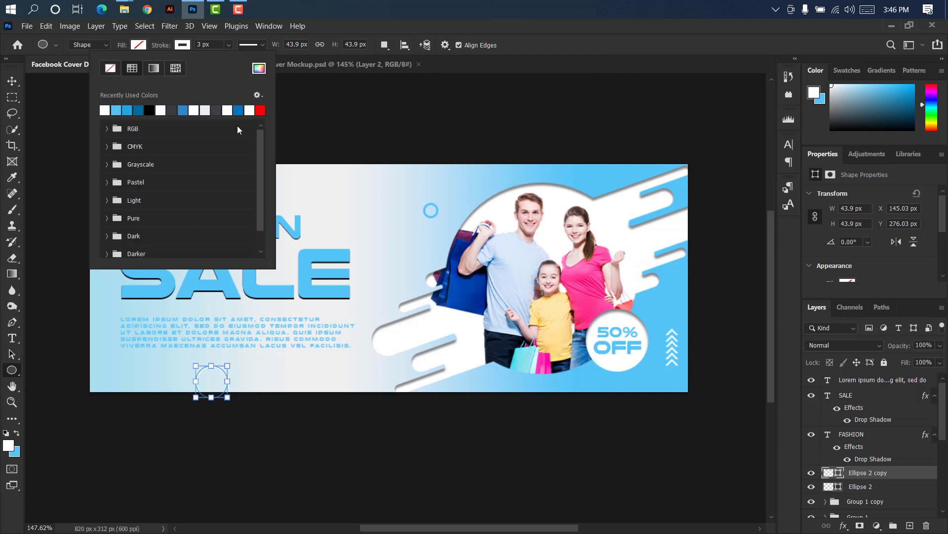
{"action": "left_click", "coordinate": [12, 81]}
Draw a 59 px circle over the end of the SALE headline with a white fill and a 0 px stroke
{"action": "left_click", "coordinate": [14, 370]}
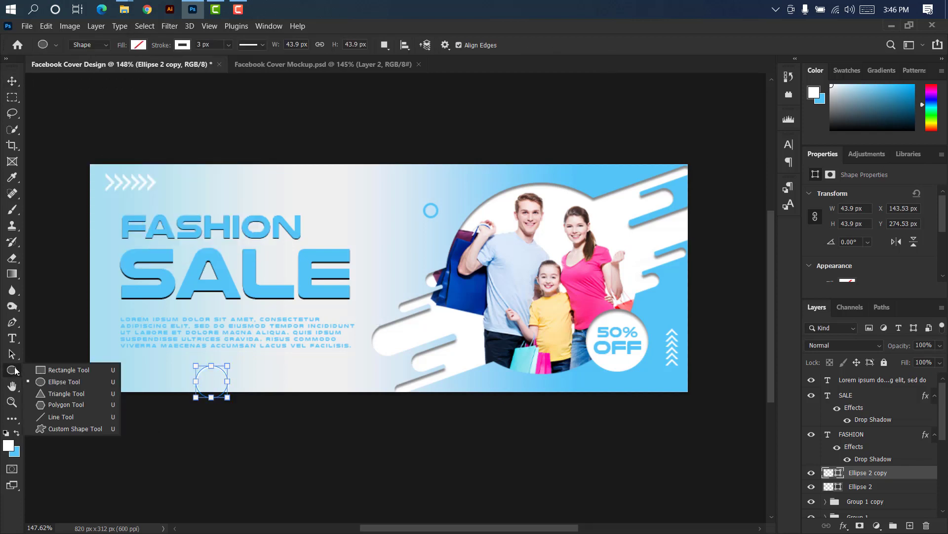
{"action": "left_click", "coordinate": [59, 381]}
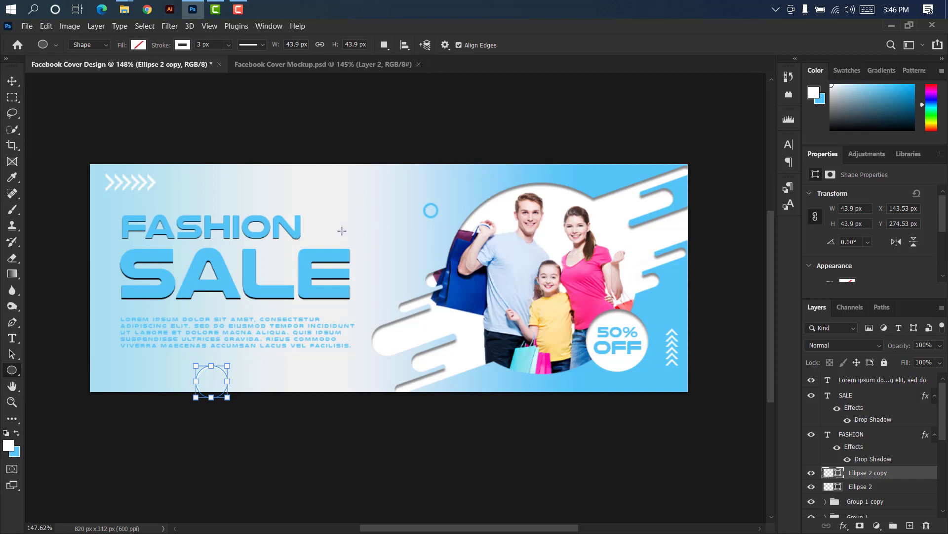
{"action": "left_click_drag", "start_coordinate": [342, 231], "coordinate": [385, 272]}
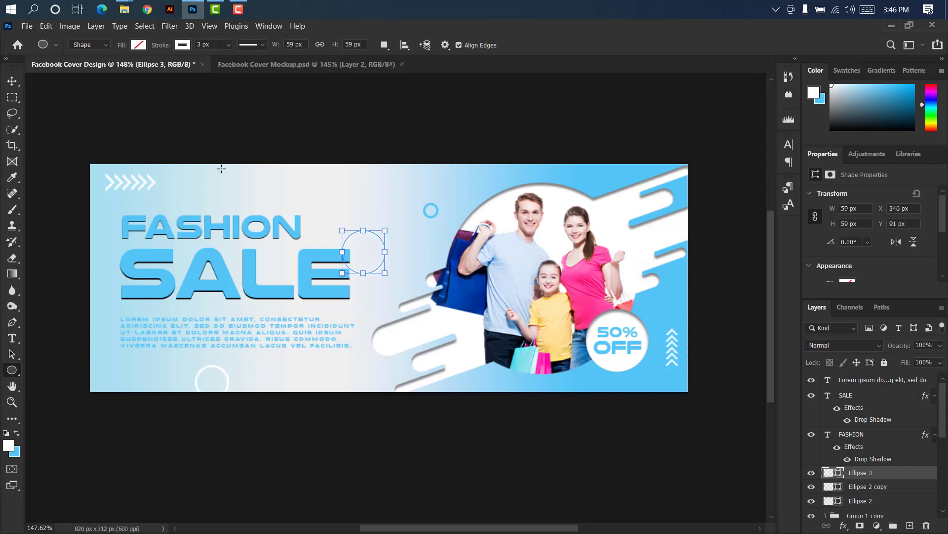
{"action": "left_click", "coordinate": [139, 46]}
{"action": "left_click", "coordinate": [87, 69]}
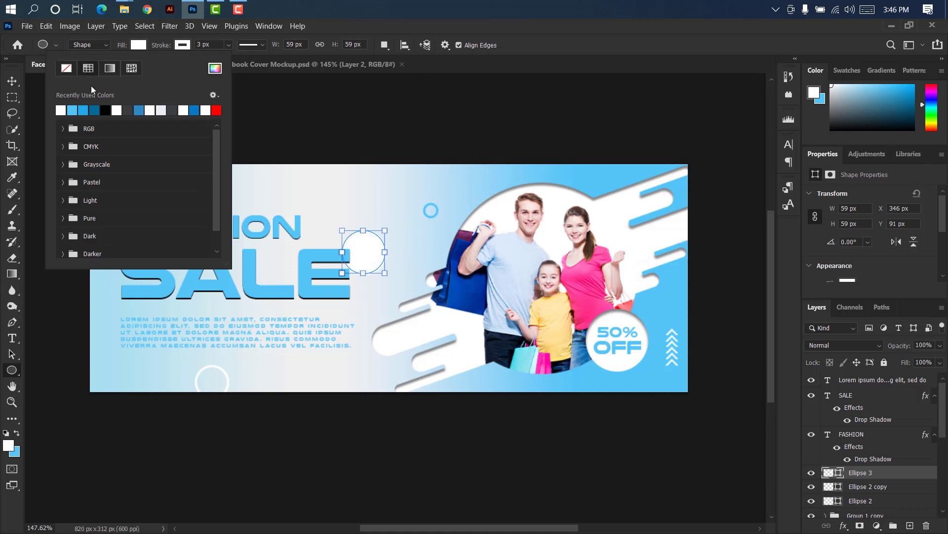
{"action": "left_click", "coordinate": [169, 47]}
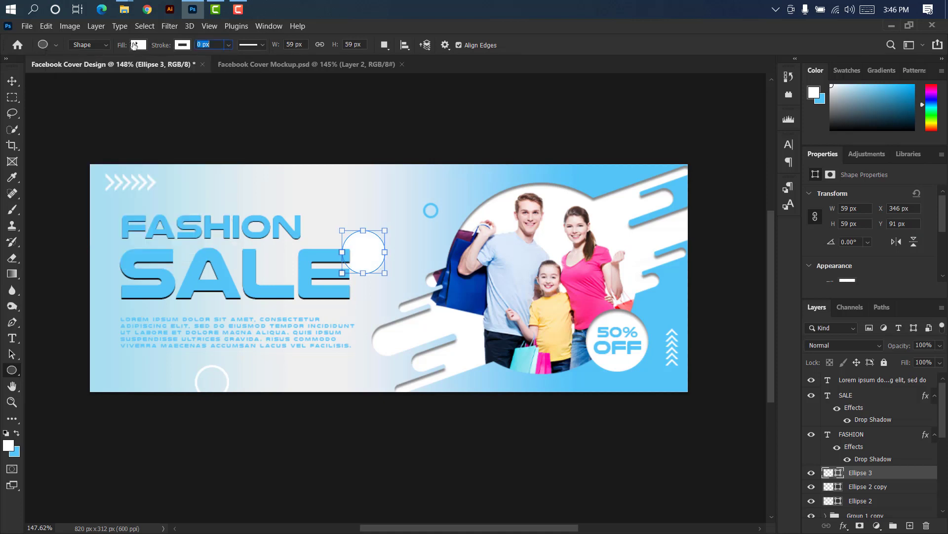
Add a Gradient Overlay to the new circle and delete the middle color stop of its gradient
{"action": "left_click", "coordinate": [10, 81]}
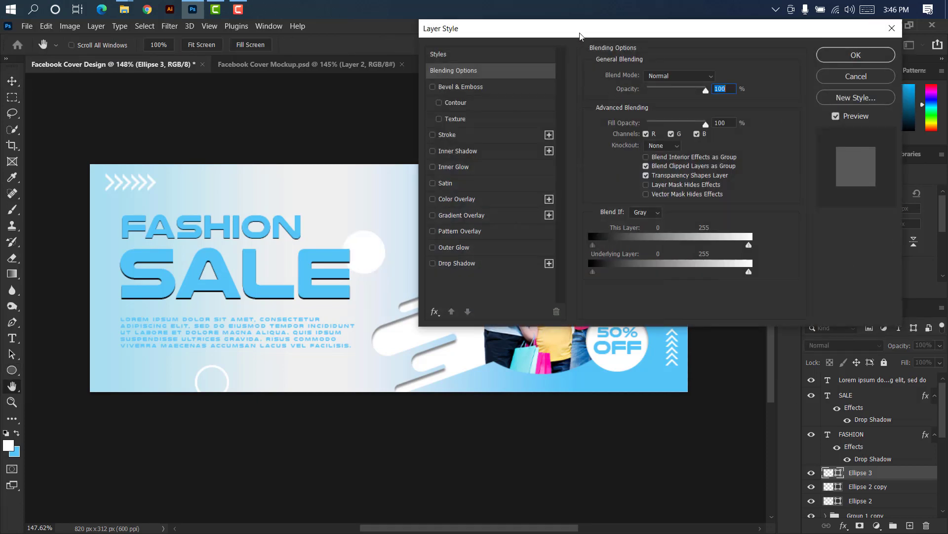
{"action": "left_click_drag", "start_coordinate": [580, 36], "coordinate": [652, 37]}
{"action": "left_click", "coordinate": [557, 218]}
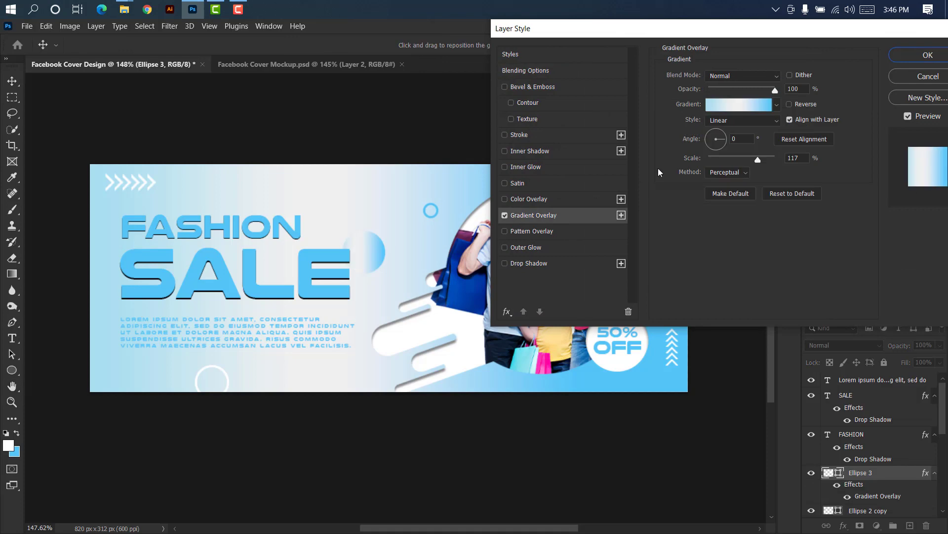
{"action": "left_click", "coordinate": [741, 106]}
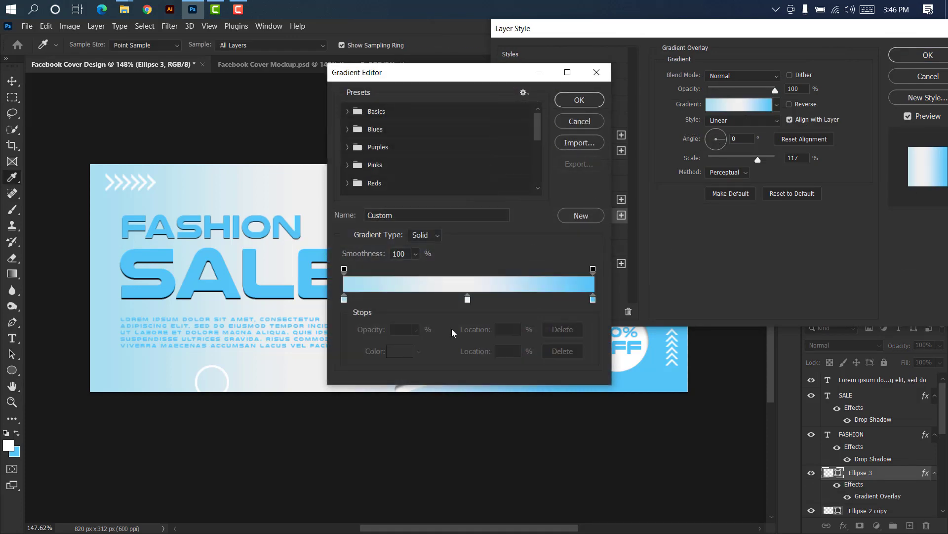
{"action": "left_click_drag", "start_coordinate": [460, 82], "coordinate": [637, 54]}
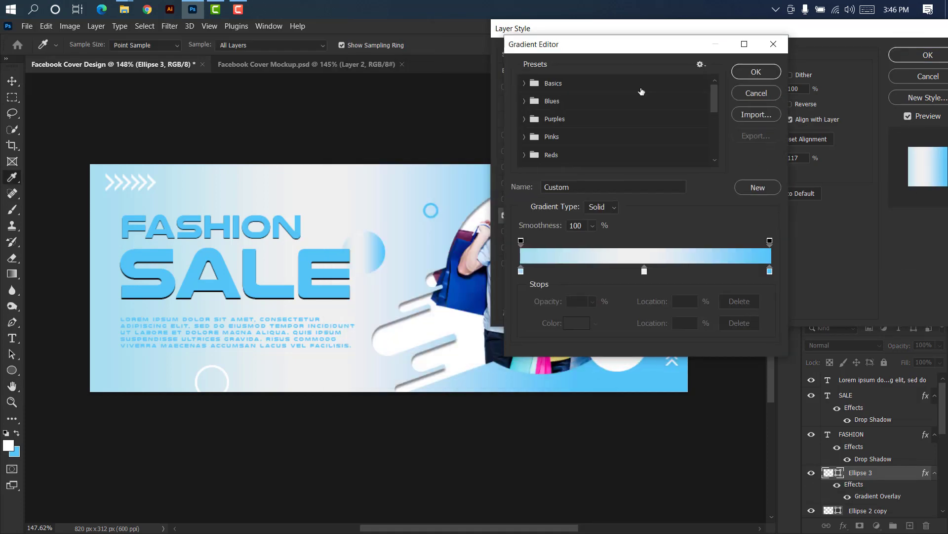
{"action": "left_click", "coordinate": [645, 271]}
{"action": "left_click", "coordinate": [737, 321]}
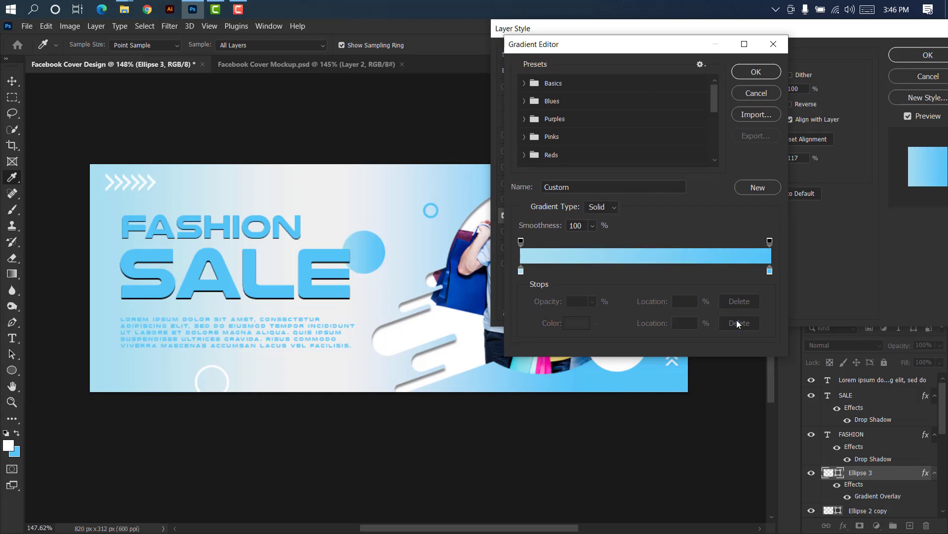
Set the gradient's starting color stop to off-white f0f0f0, sampled from the banner background
{"action": "double_click", "coordinate": [522, 270]}
{"action": "left_click", "coordinate": [326, 227]}
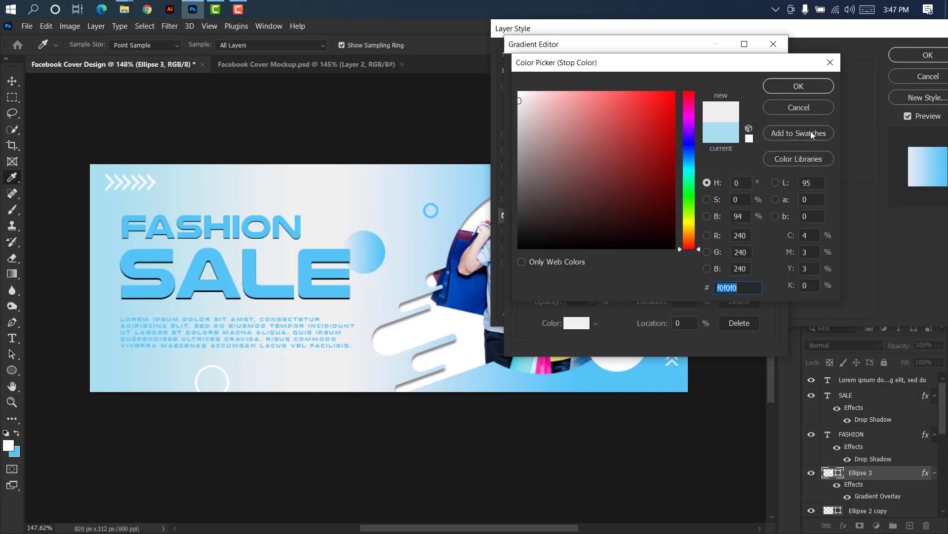
{"action": "left_click", "coordinate": [793, 87]}
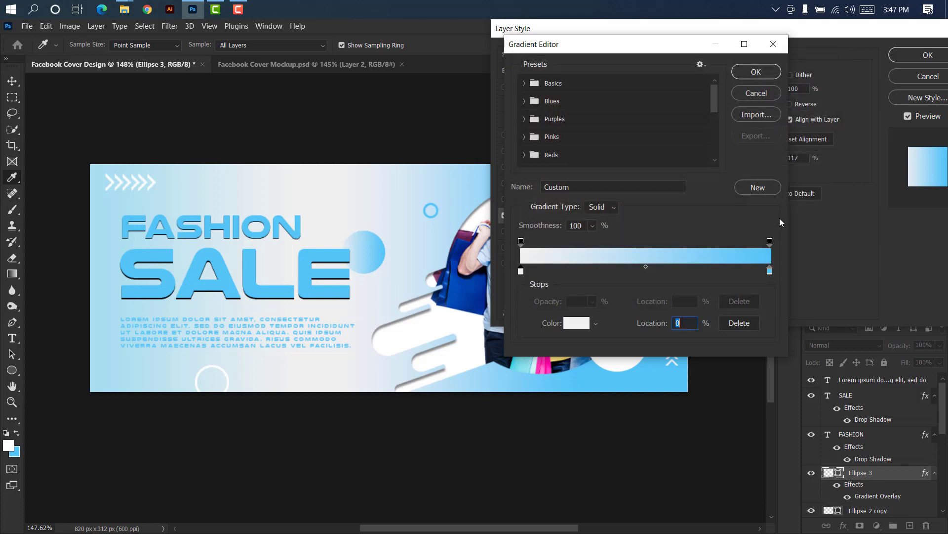
Set the gradient's end color stop to a pale blue and apply the overlay to the circle
{"action": "double_click", "coordinate": [770, 270]}
{"action": "left_click", "coordinate": [394, 229]}
{"action": "left_click", "coordinate": [546, 99]}
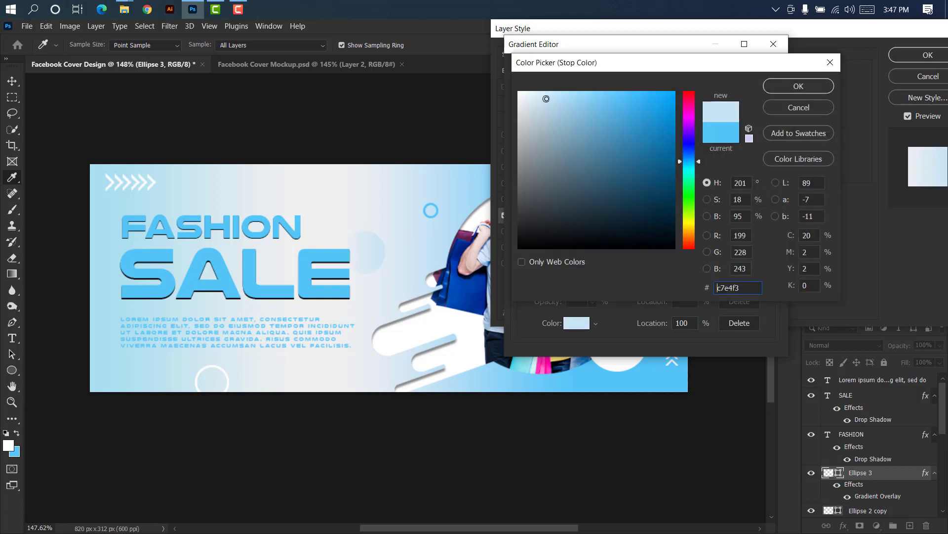
{"action": "left_click", "coordinate": [550, 98]}
{"action": "left_click", "coordinate": [798, 87]}
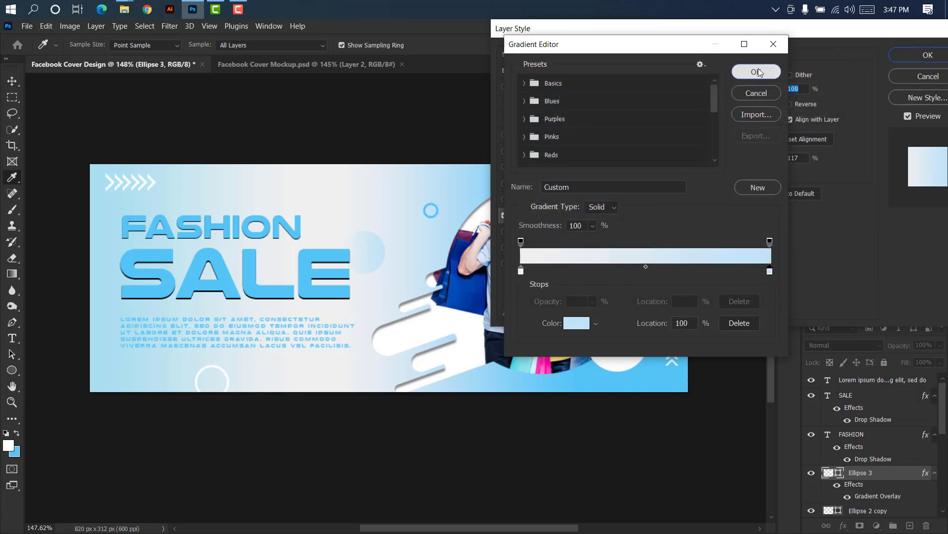
{"action": "left_click", "coordinate": [756, 72]}
{"action": "left_click", "coordinate": [900, 55]}
Duplicate the gradient circle to the upper edge of the FASHION headline and scale the copy to 70.74%
{"action": "left_click_drag", "start_coordinate": [370, 254], "coordinate": [217, 185]}
{"action": "key", "text": "ctrl+t"}
{"action": "left_click_drag", "start_coordinate": [208, 191], "coordinate": [208, 190]}
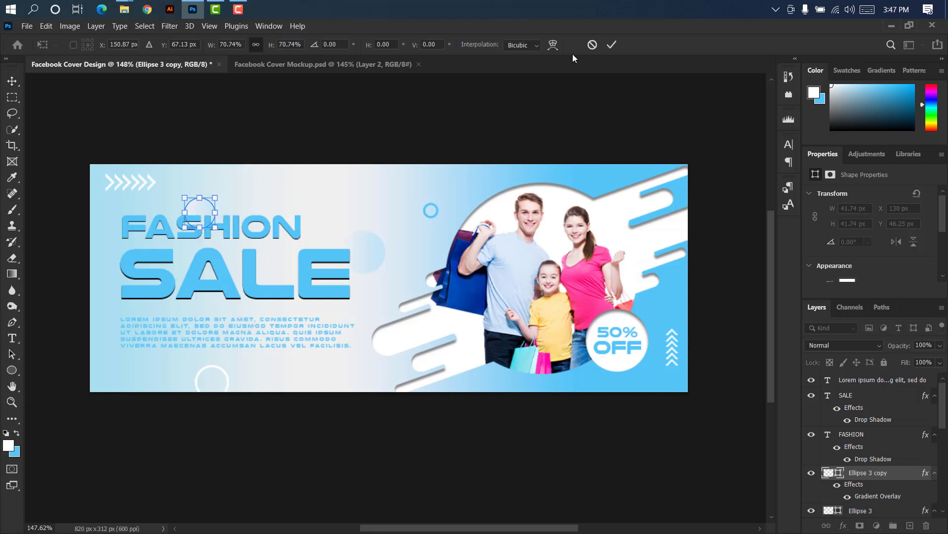
{"action": "left_click", "coordinate": [611, 45]}
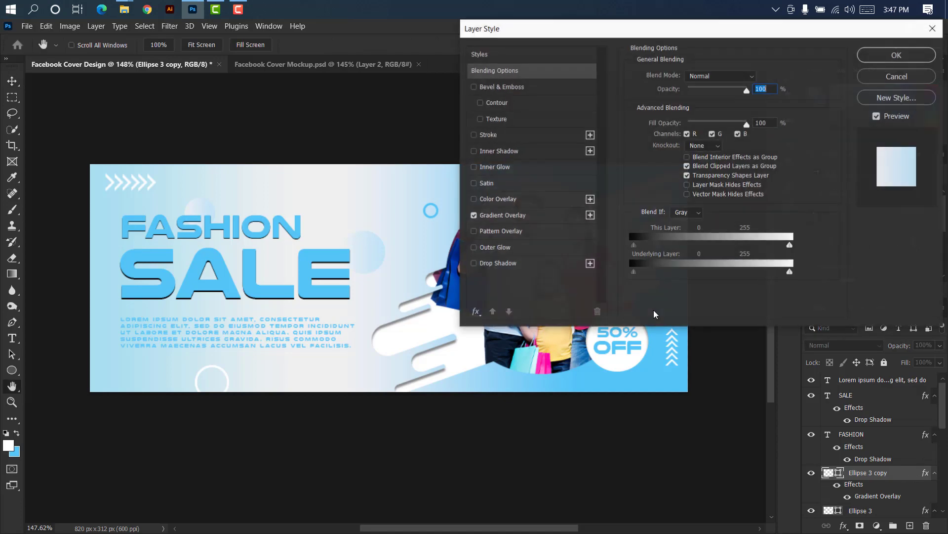
Change the end color stop of the smaller circle's Gradient Overlay to a stronger light blue based on the banner's blue
{"action": "left_click", "coordinate": [547, 216]}
{"action": "left_click", "coordinate": [704, 105]}
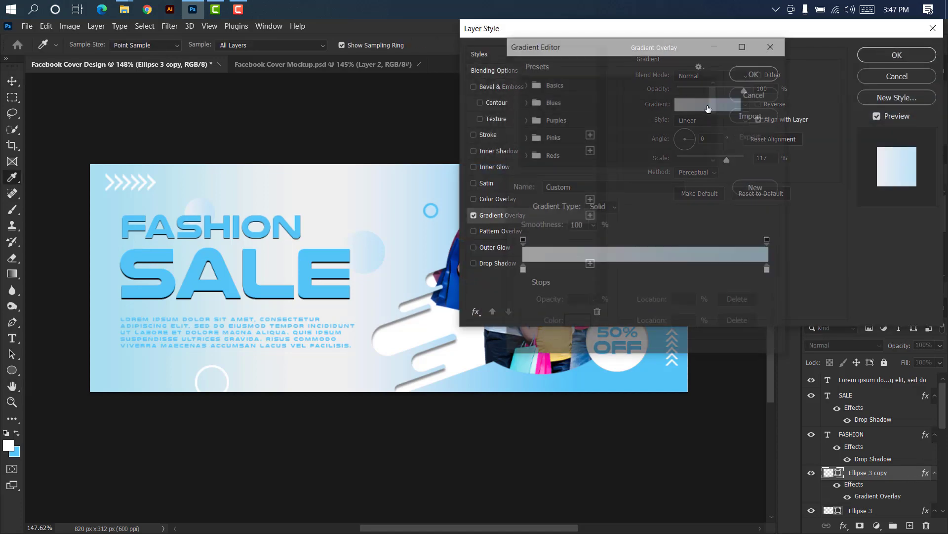
{"action": "double_click", "coordinate": [770, 270]}
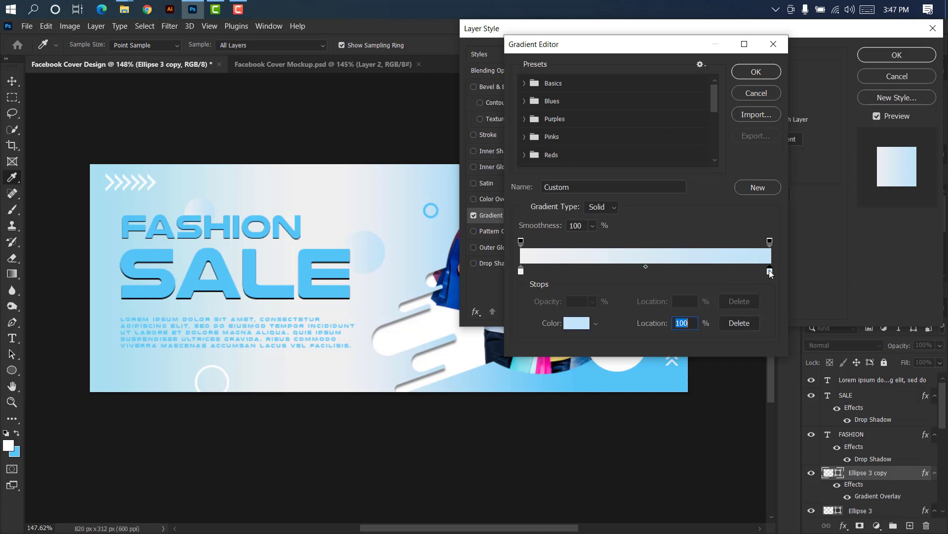
{"action": "left_click", "coordinate": [642, 376]}
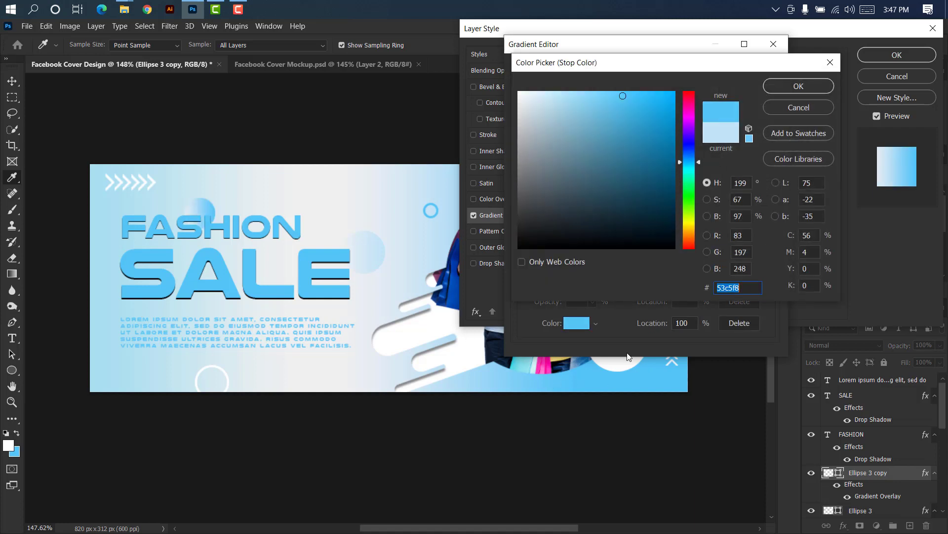
{"action": "left_click", "coordinate": [799, 86]}
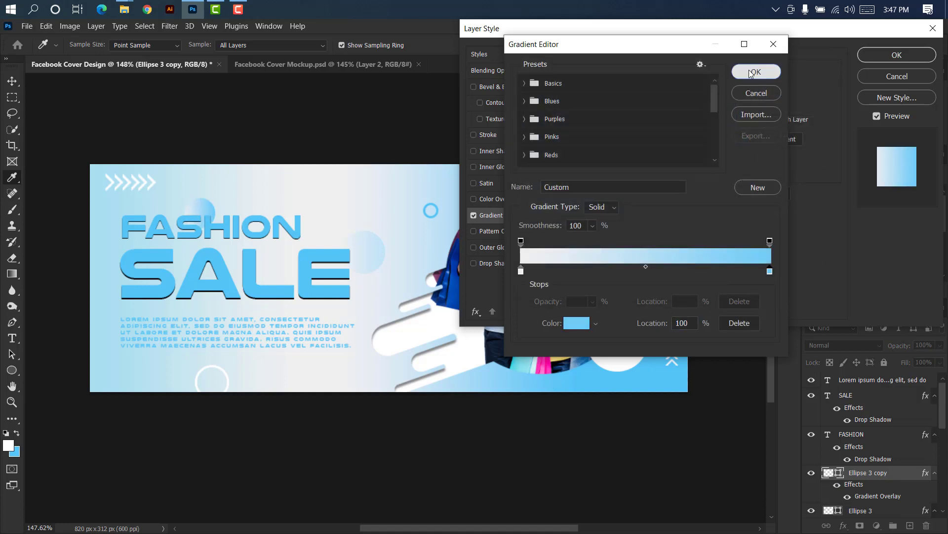
{"action": "left_click", "coordinate": [748, 74]}
{"action": "left_click", "coordinate": [914, 52]}
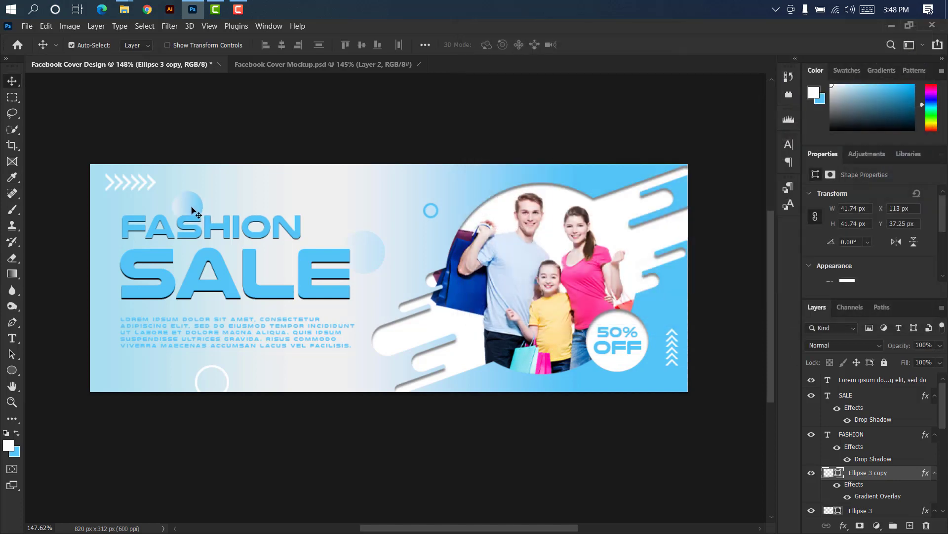
Duplicate the smaller gradient circle onto the banner's bottom edge, just below the 50% OFF badge
{"action": "left_click_drag", "start_coordinate": [191, 207], "coordinate": [637, 384]}
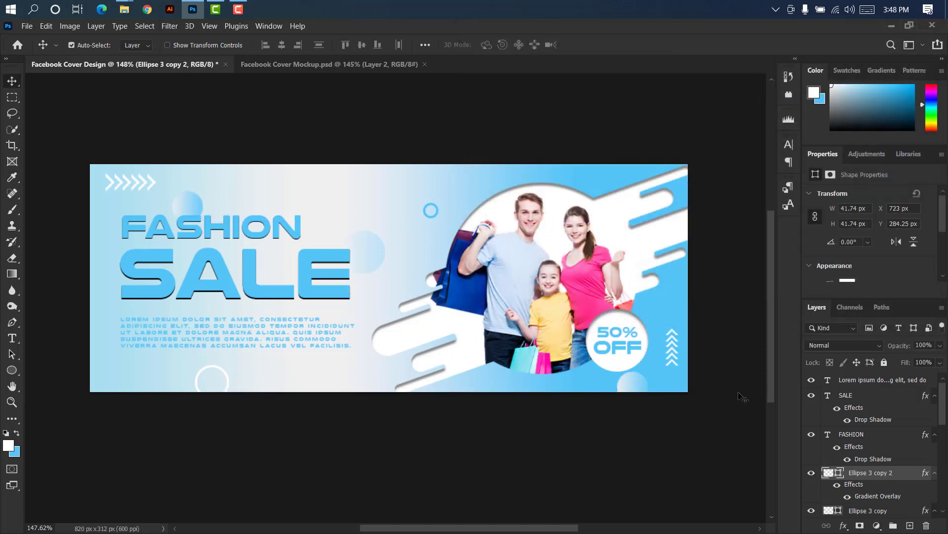